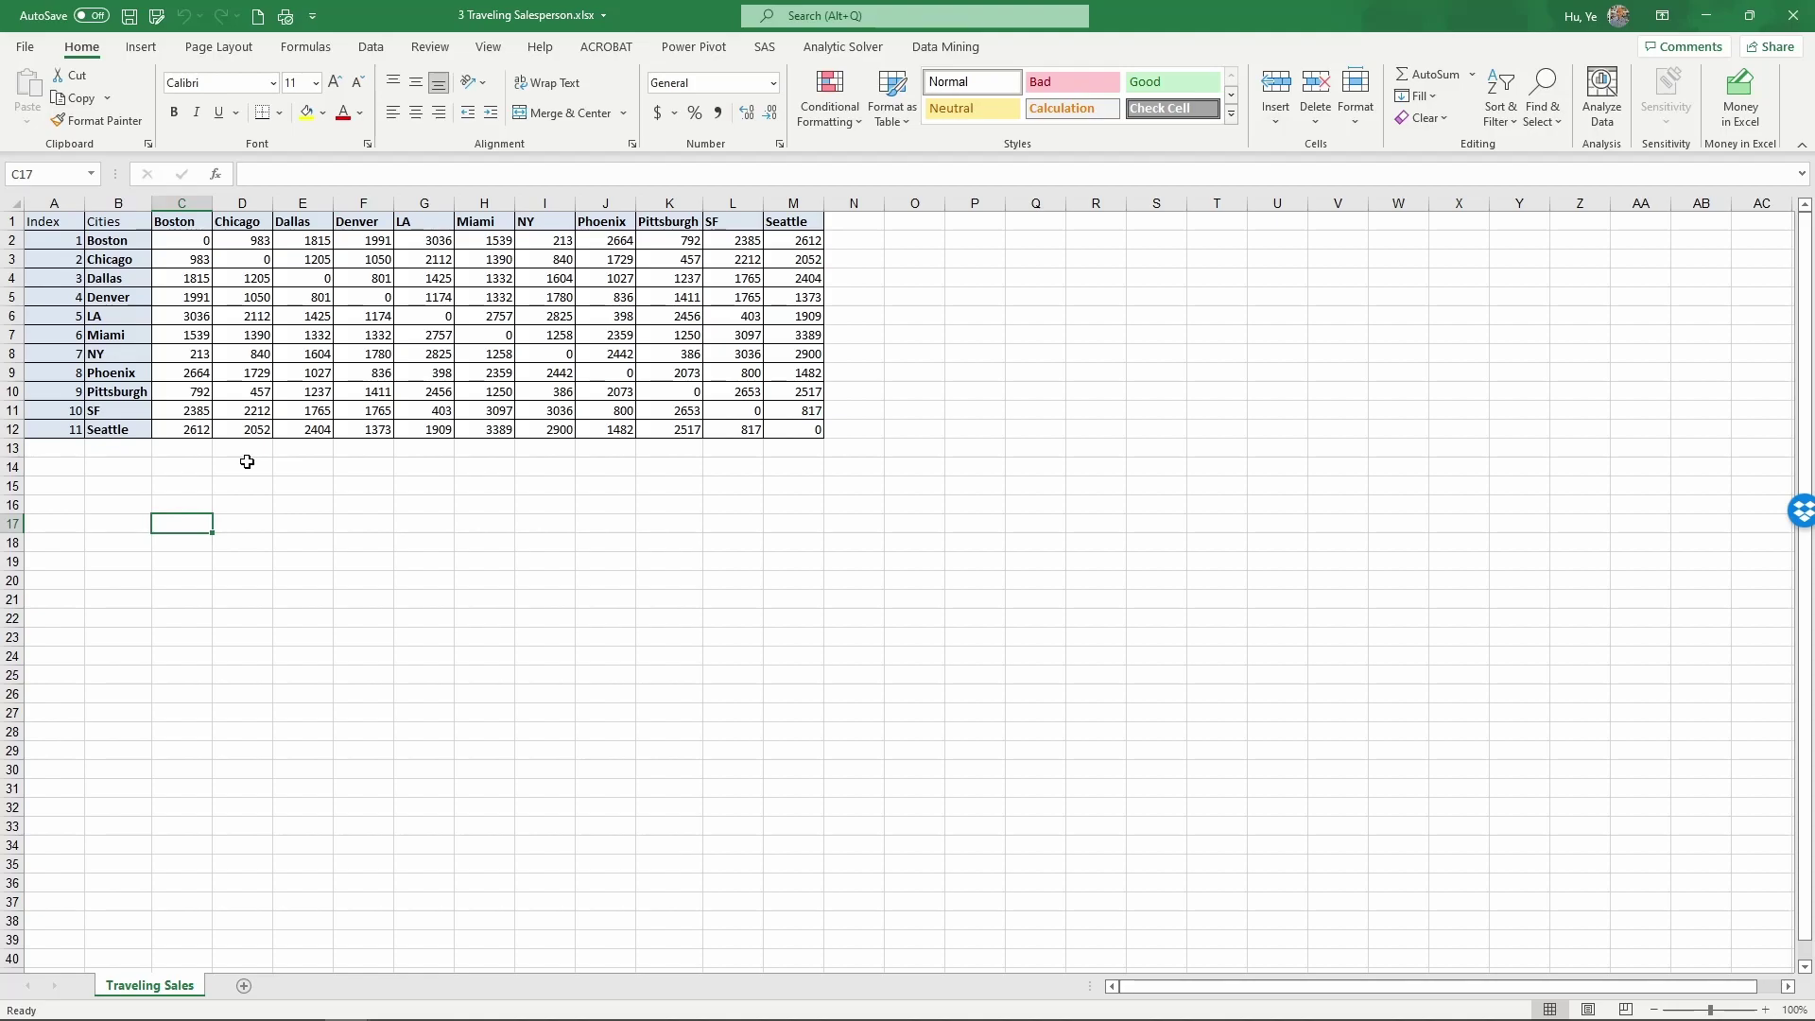
- Review Boston, the city list, the city headings and the diagonal distances in the matrix
click(112, 242)
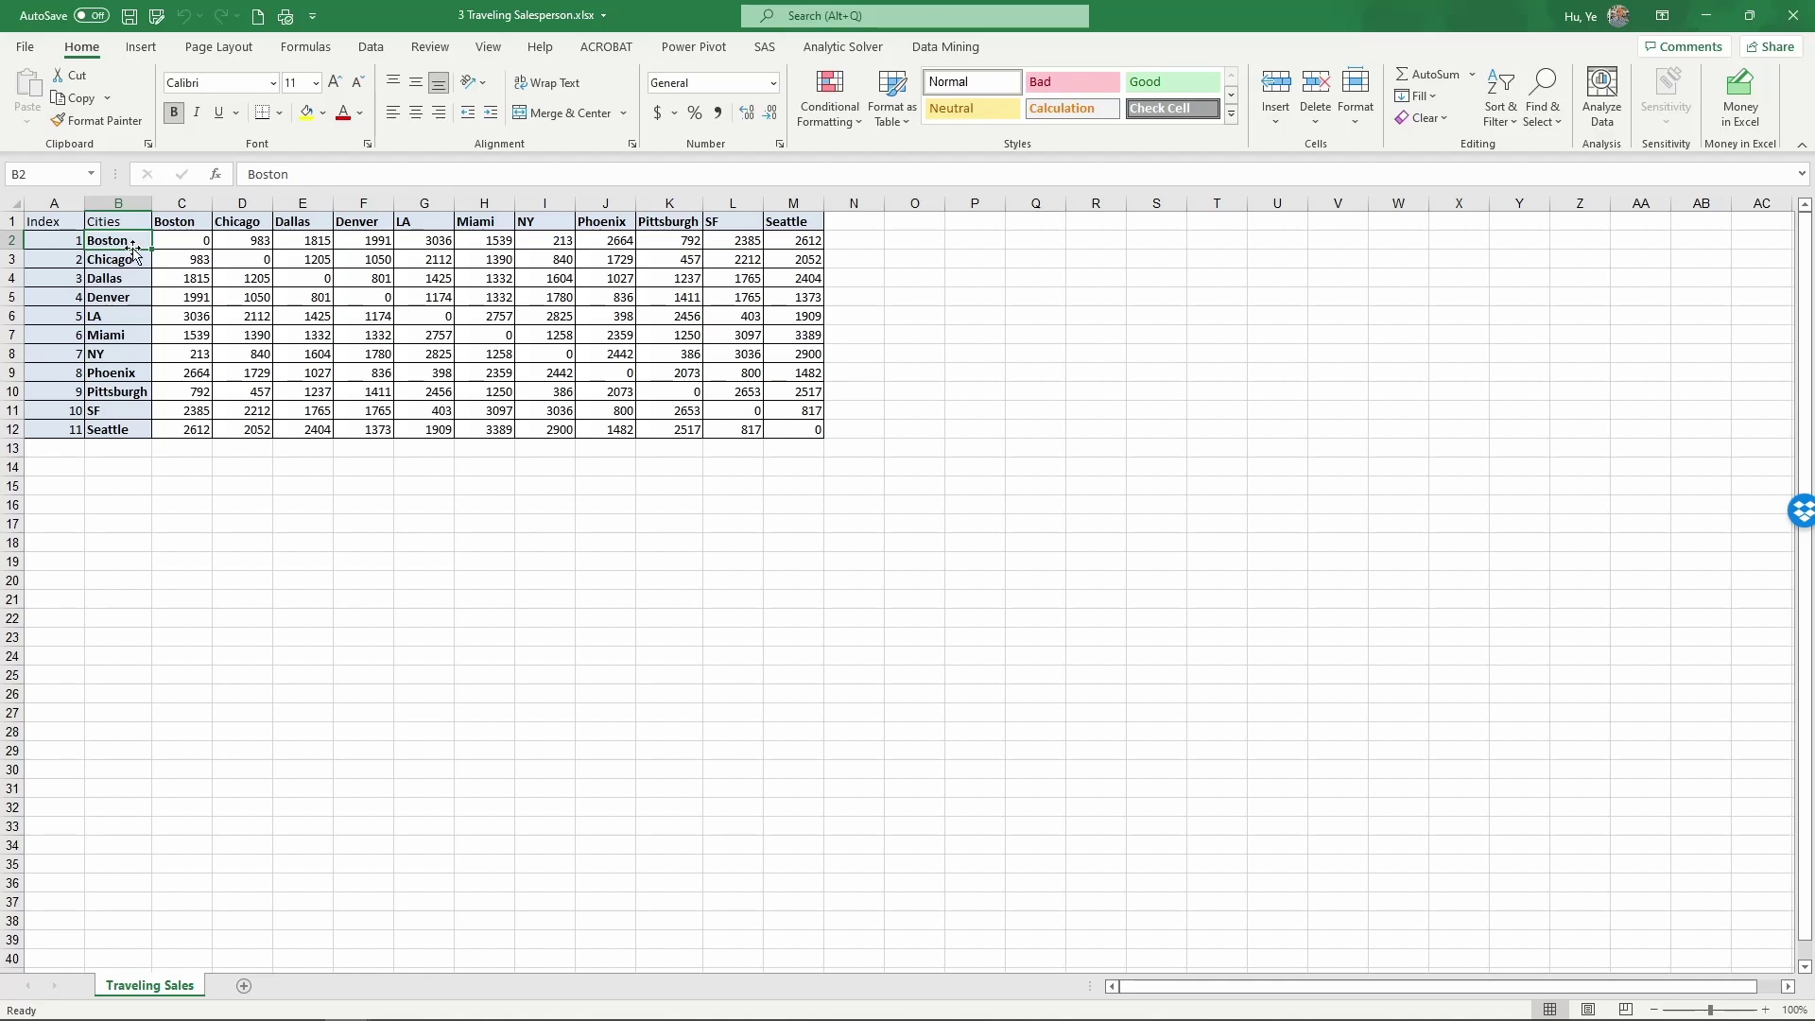
drag(115, 242, 112, 431)
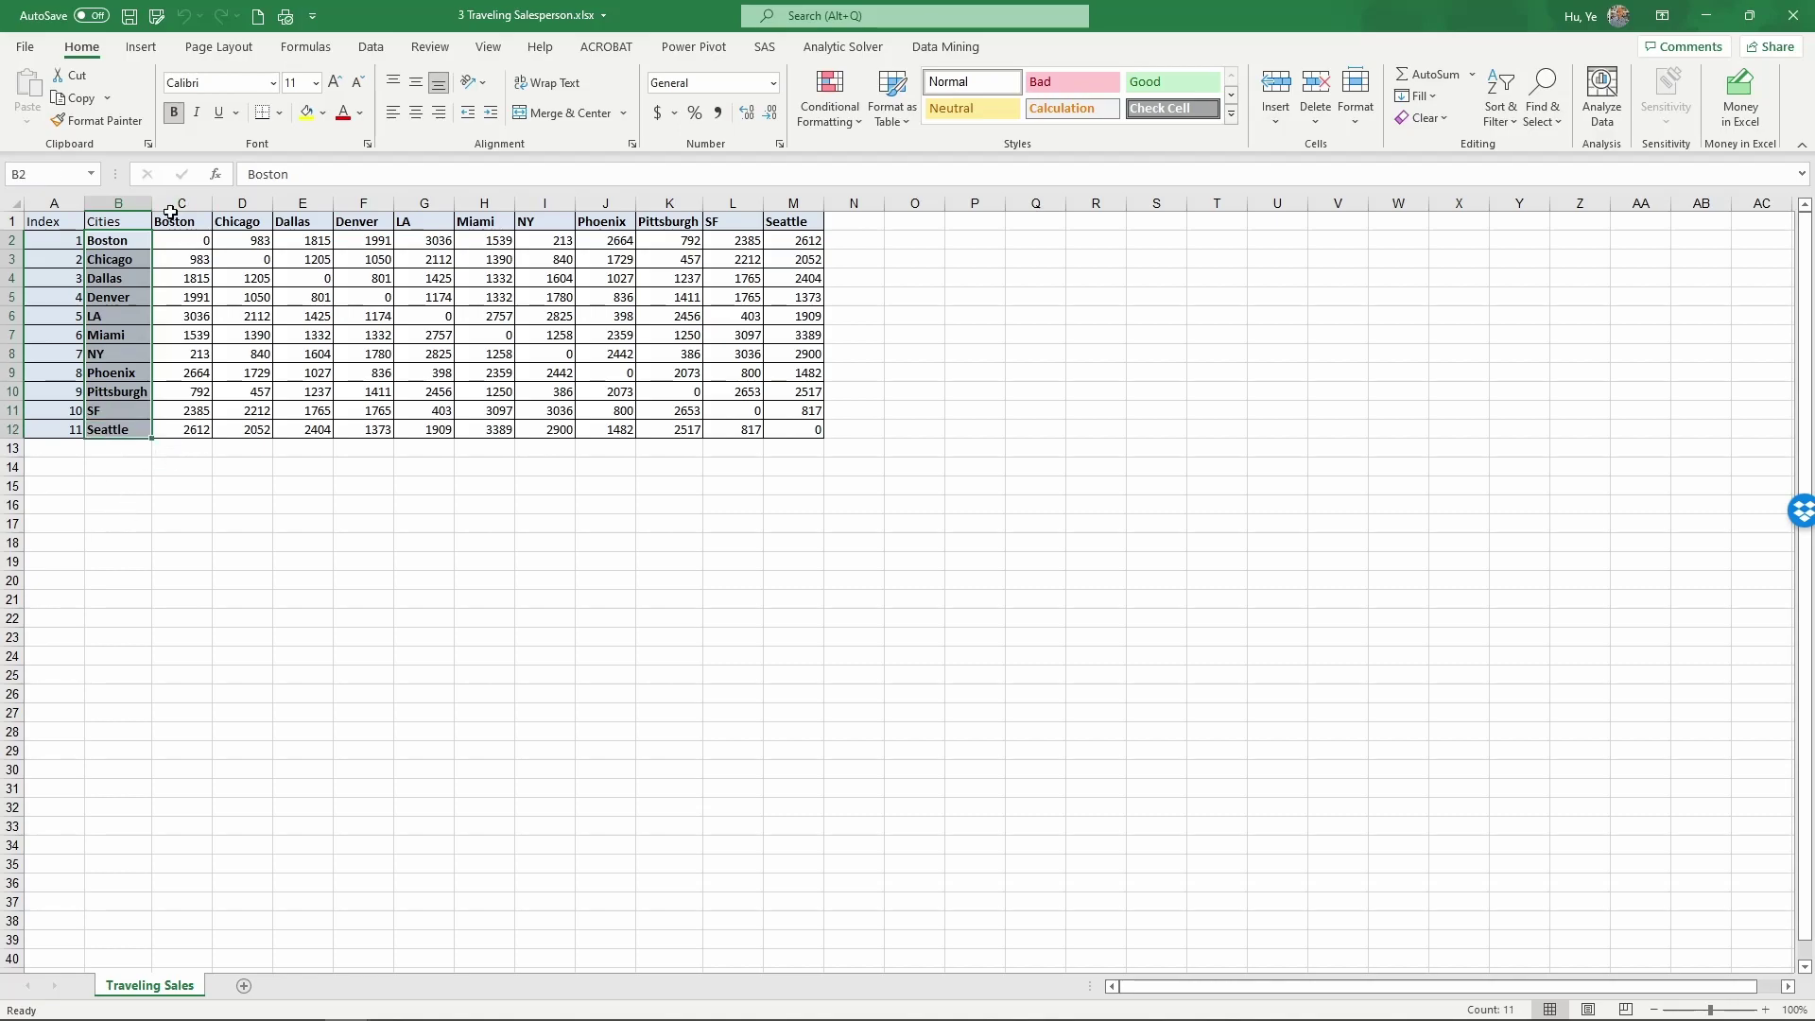
drag(171, 220, 771, 214)
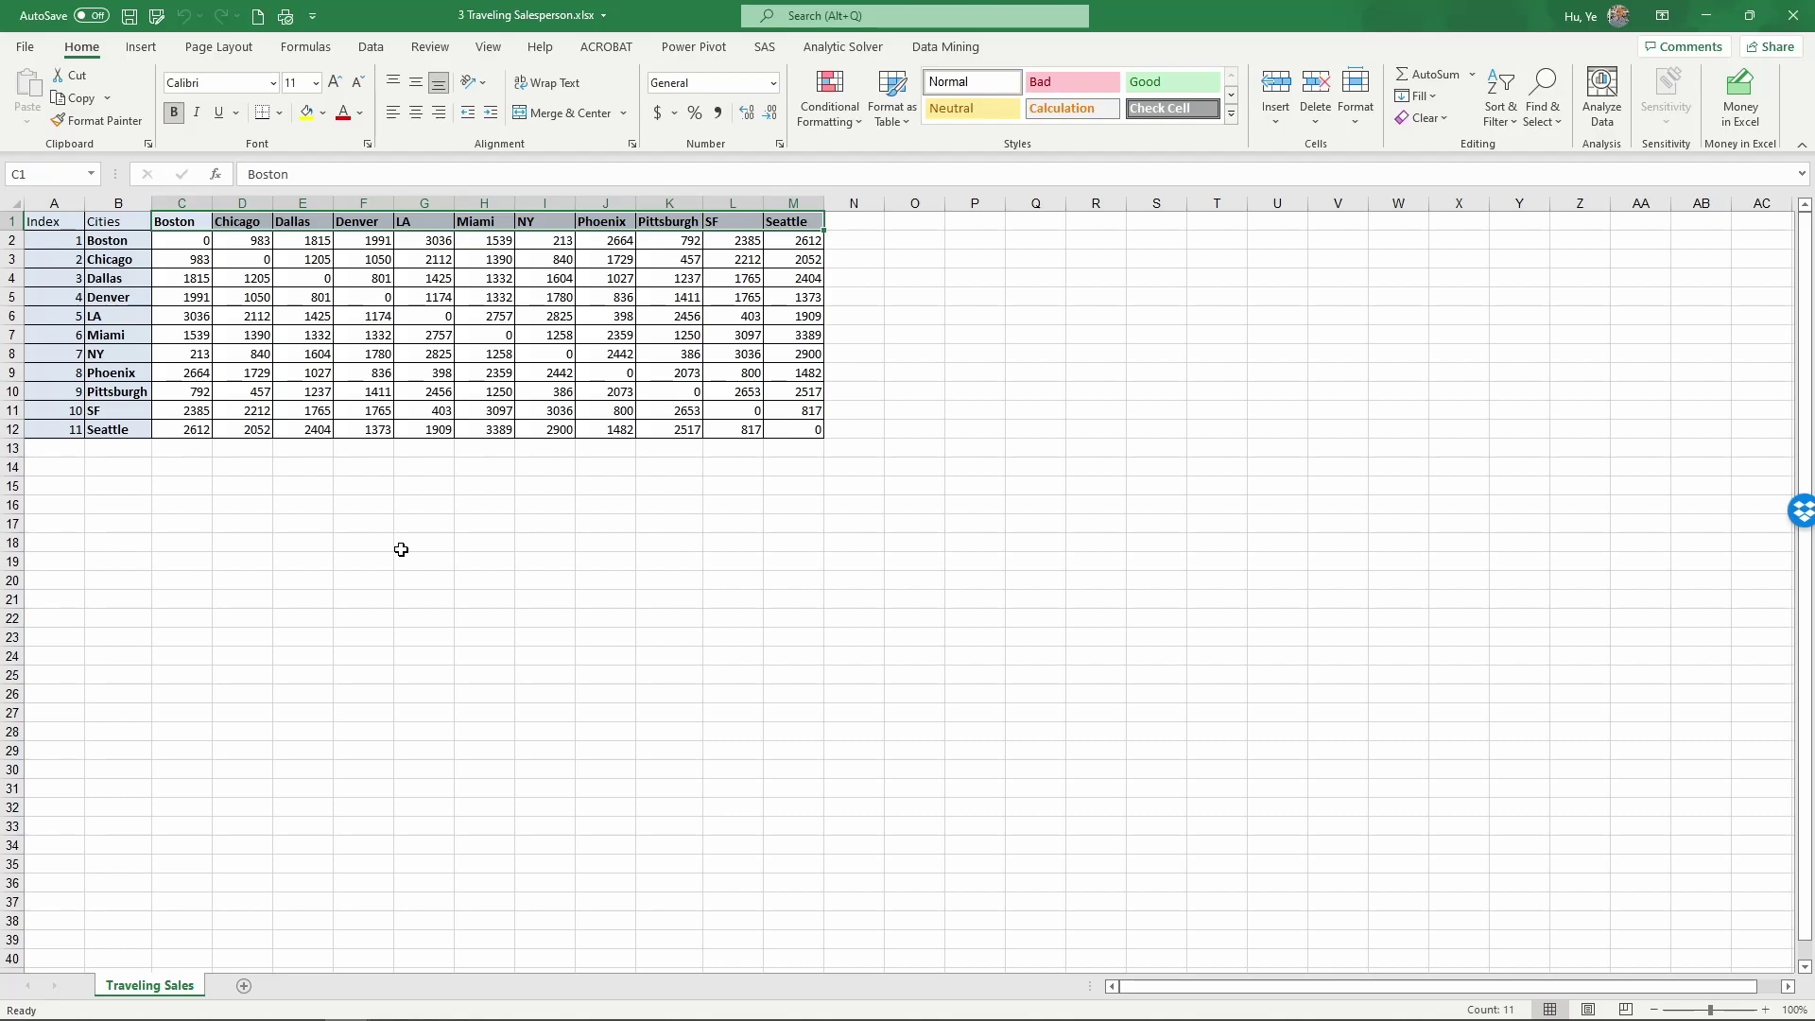
click(183, 237)
click(236, 257)
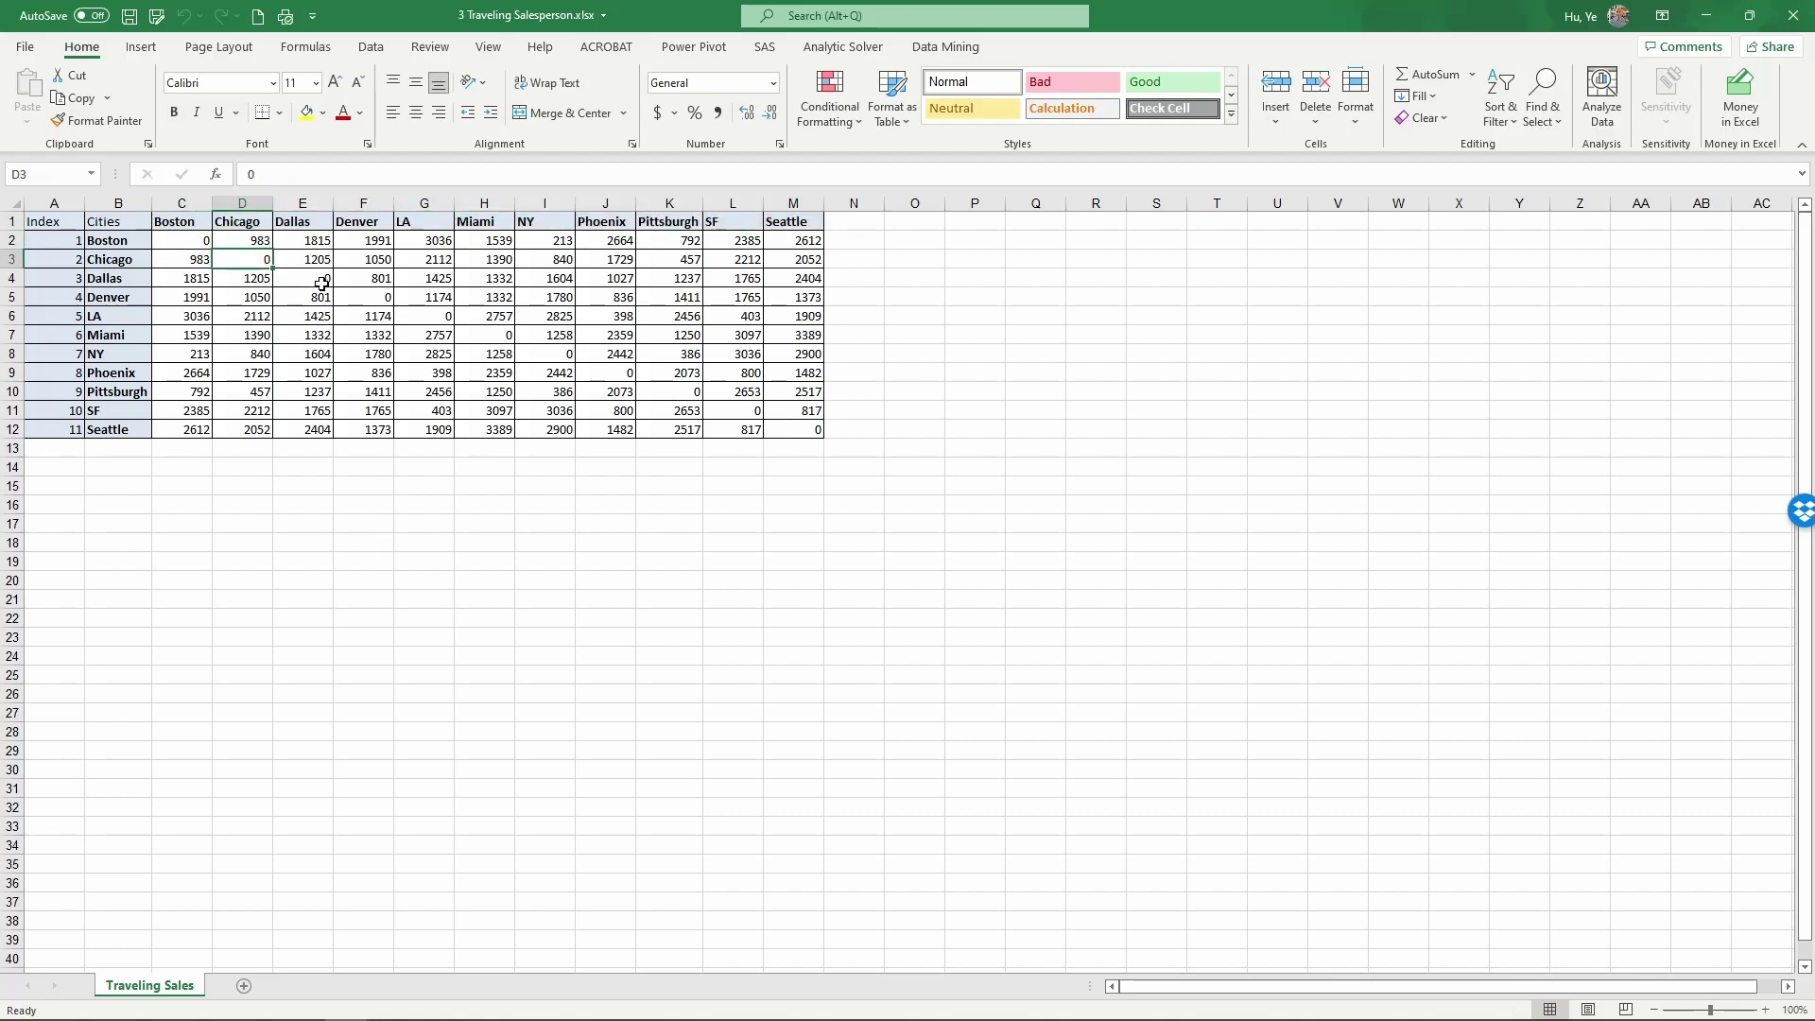
click(175, 238)
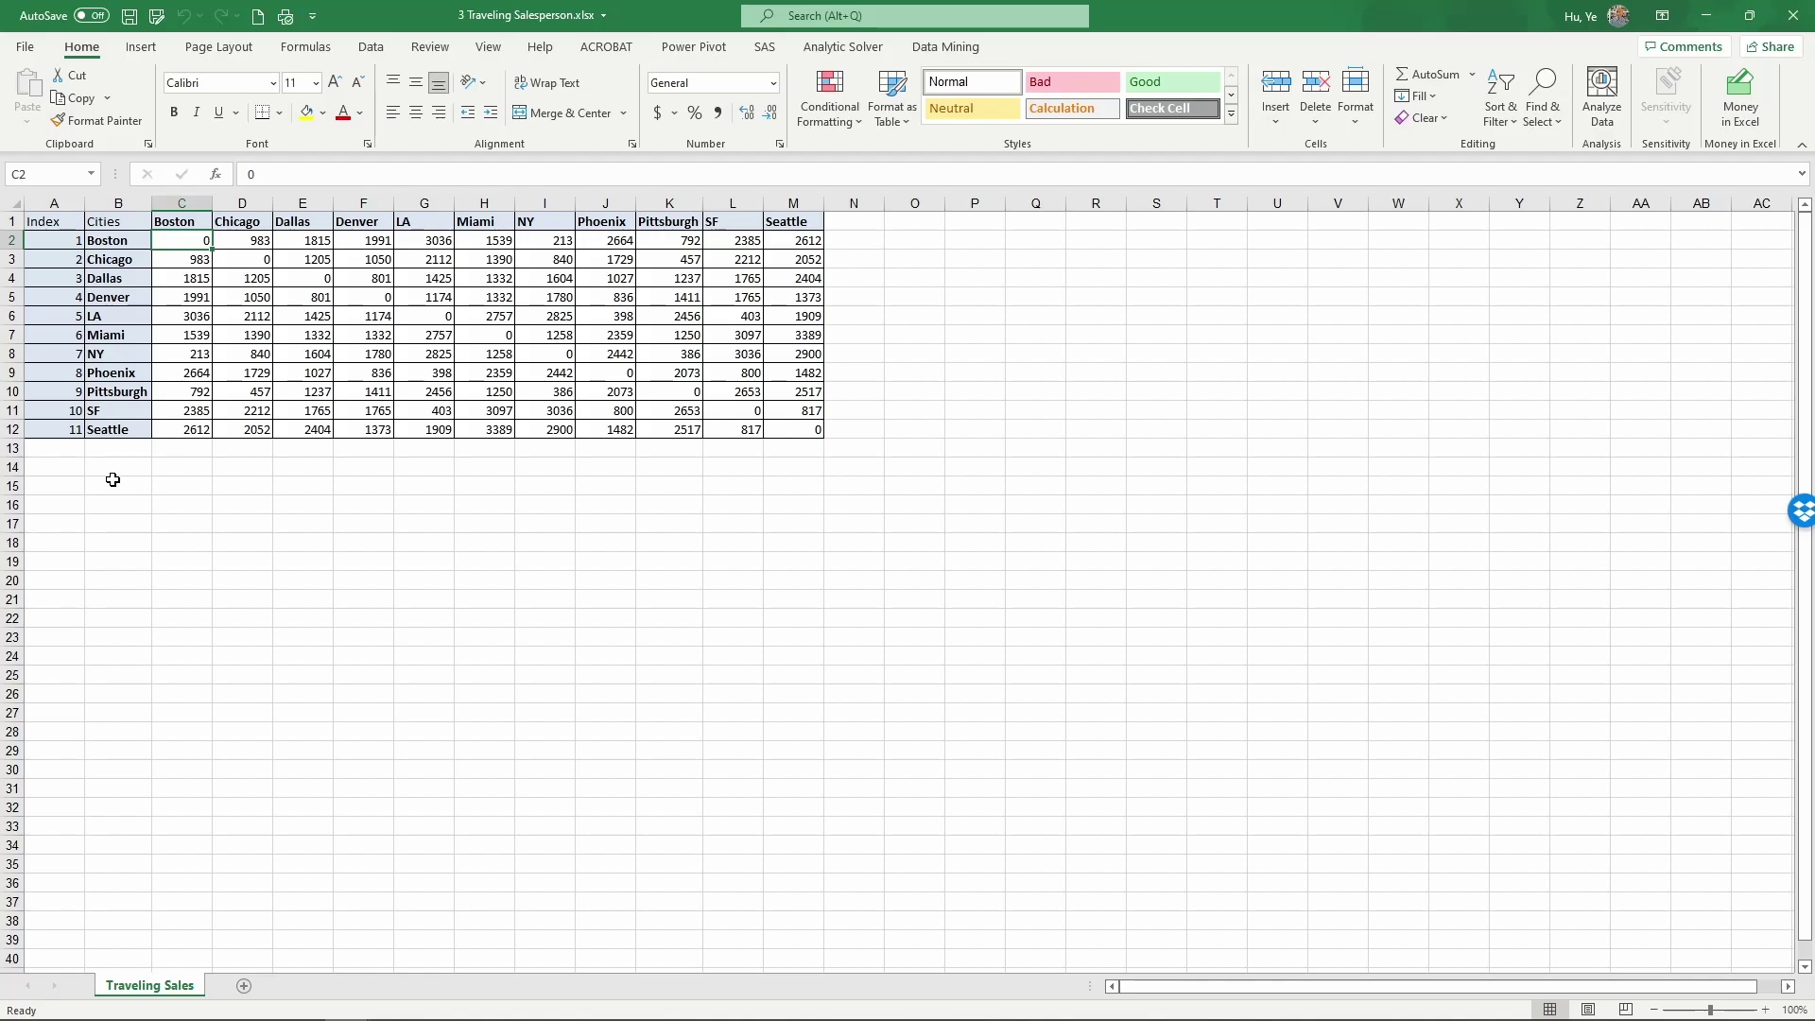
- Add an Order heading in B14 and fill the numbers 1 to 11 into B15:B25
click(115, 468)
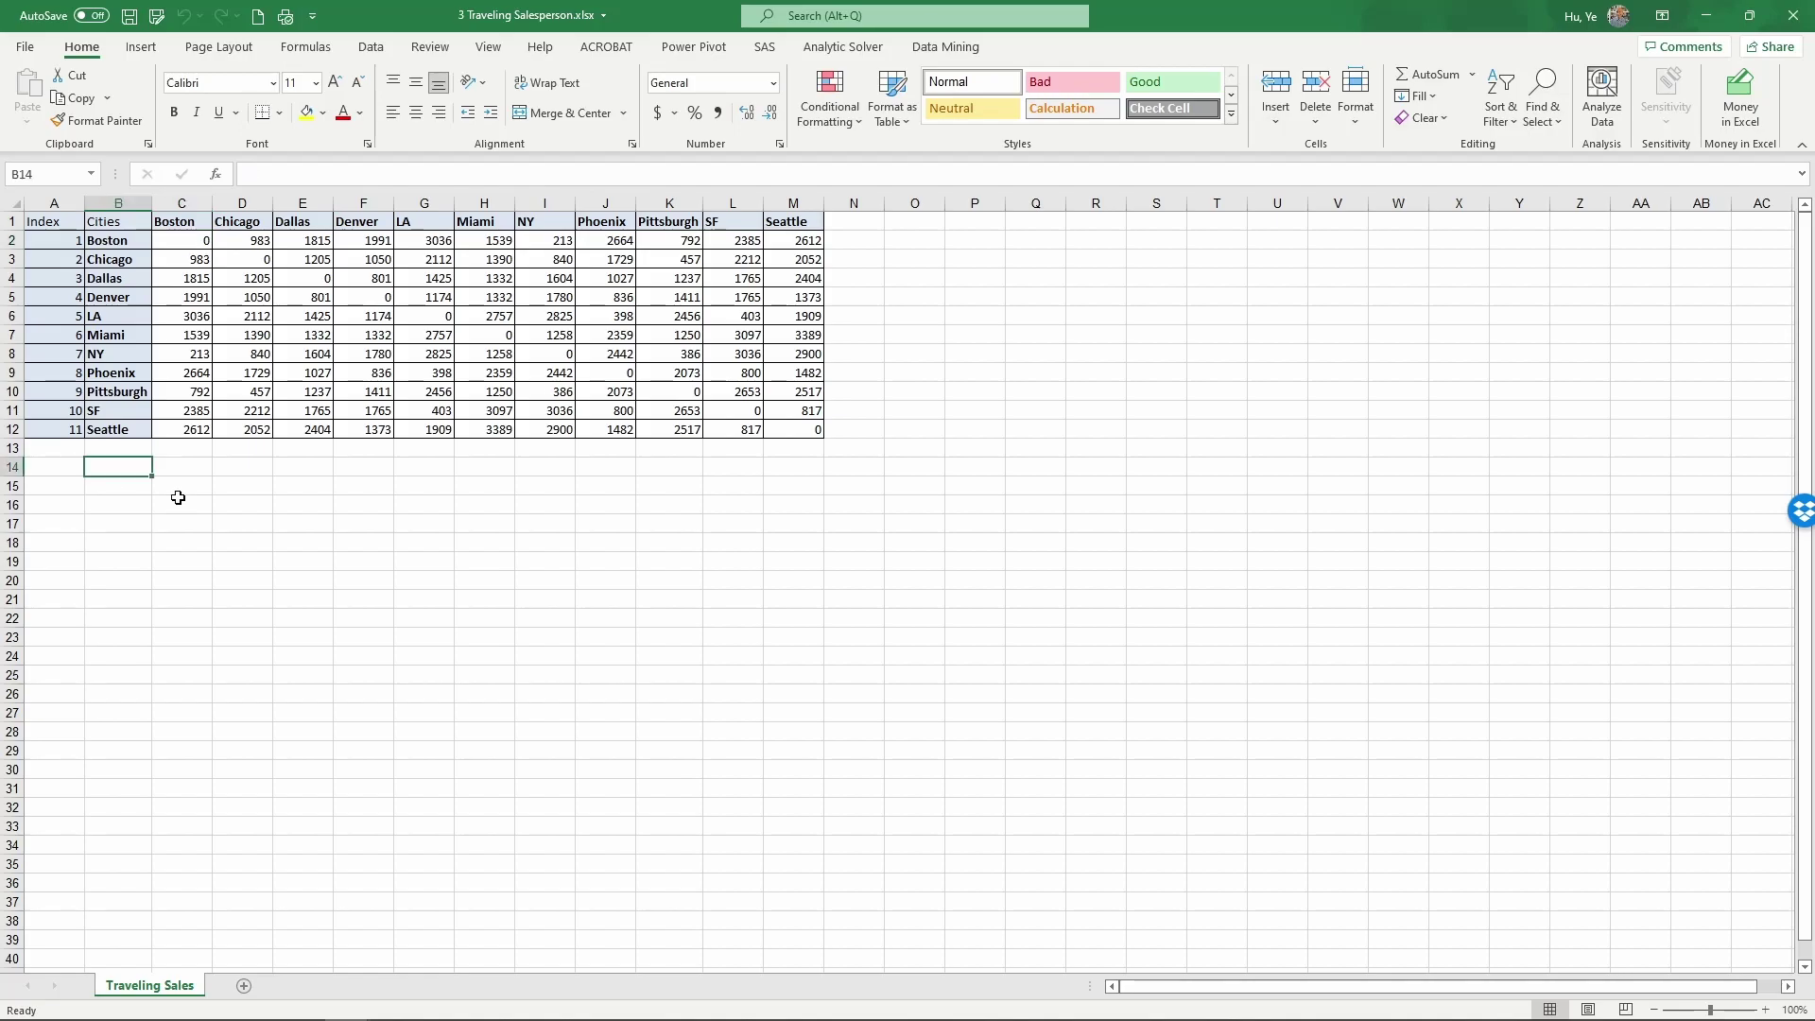
text(Order)
key(Return)
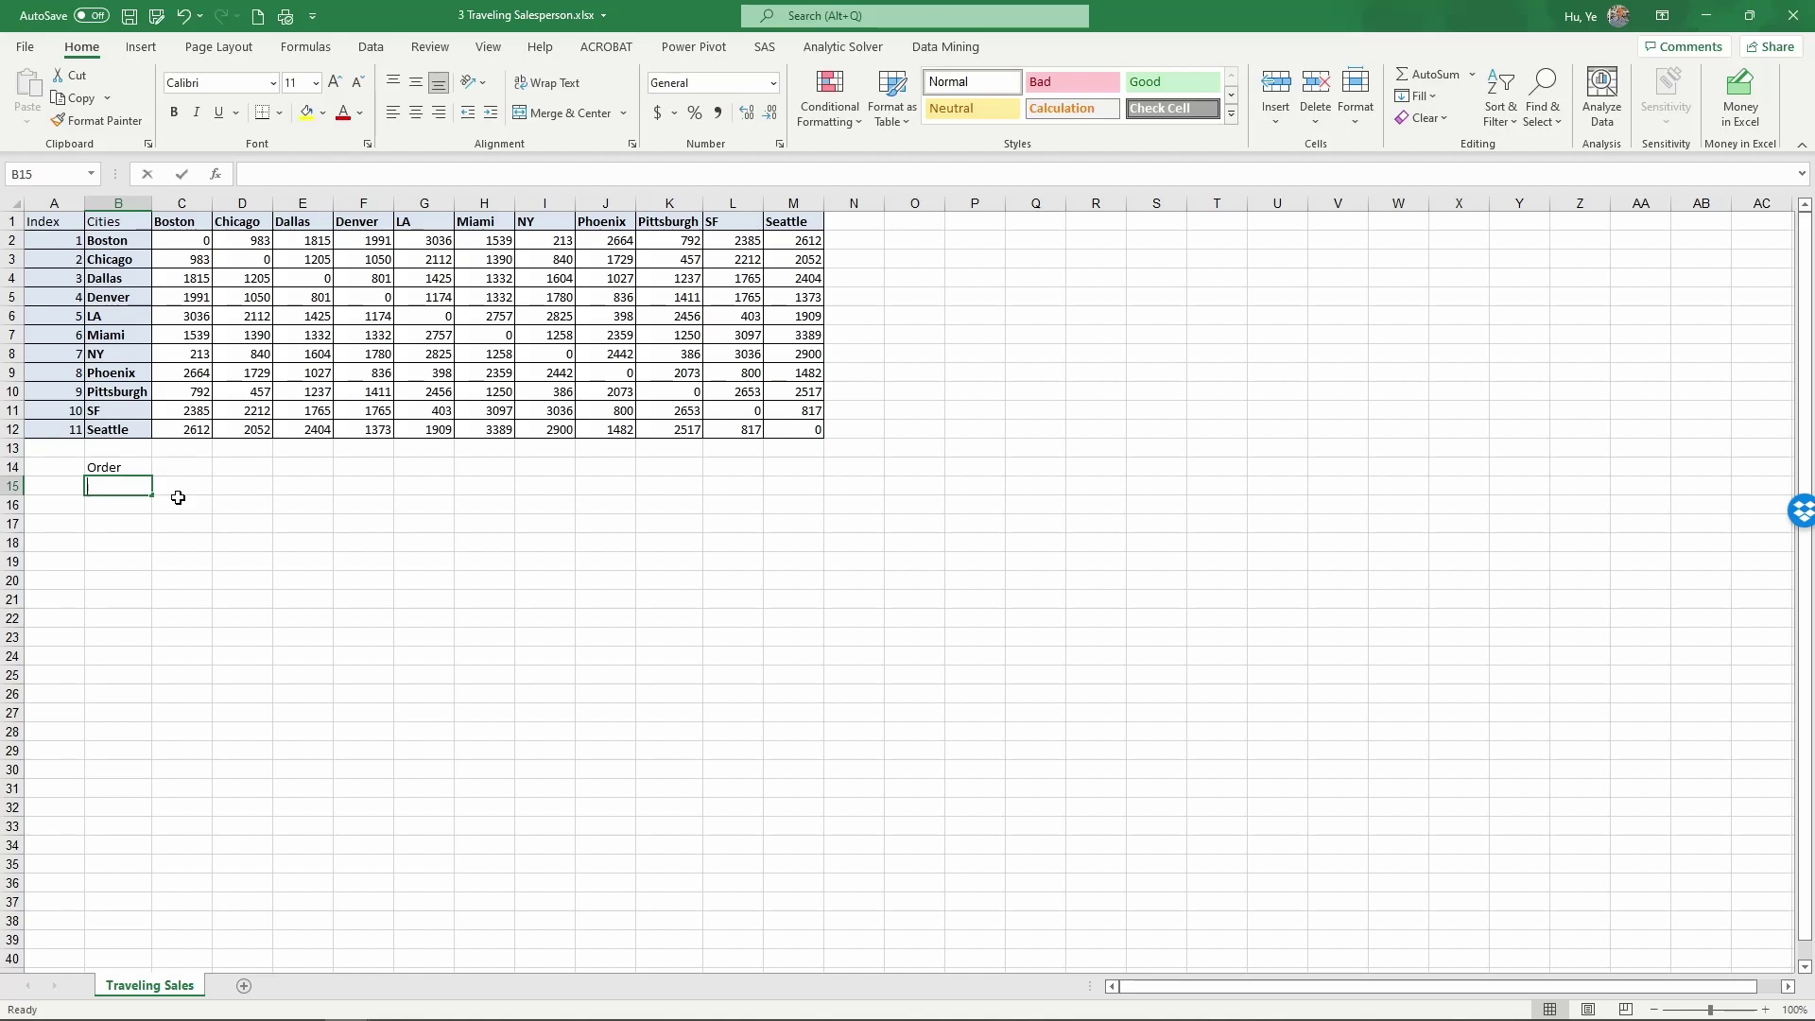
text(1)
key(Return)
text(2)
key(Return)
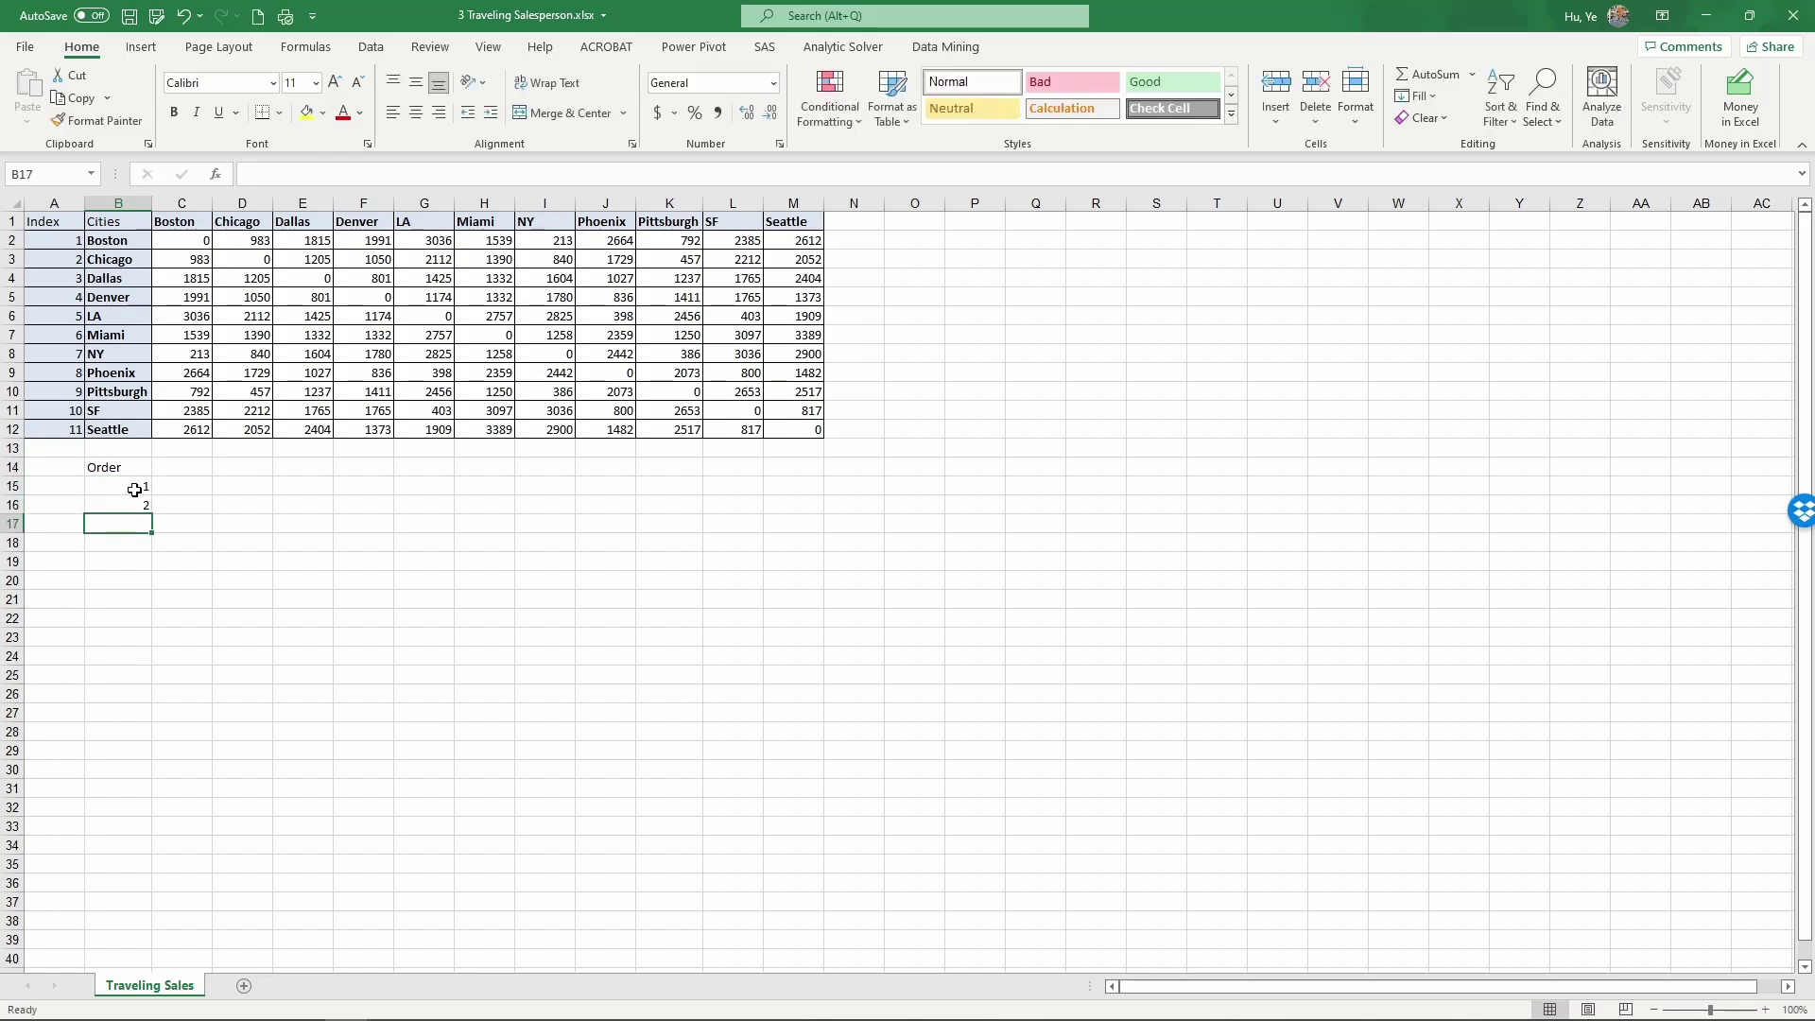
drag(124, 489, 142, 679)
click(193, 502)
- Enter the Distance heading in C14
click(196, 470)
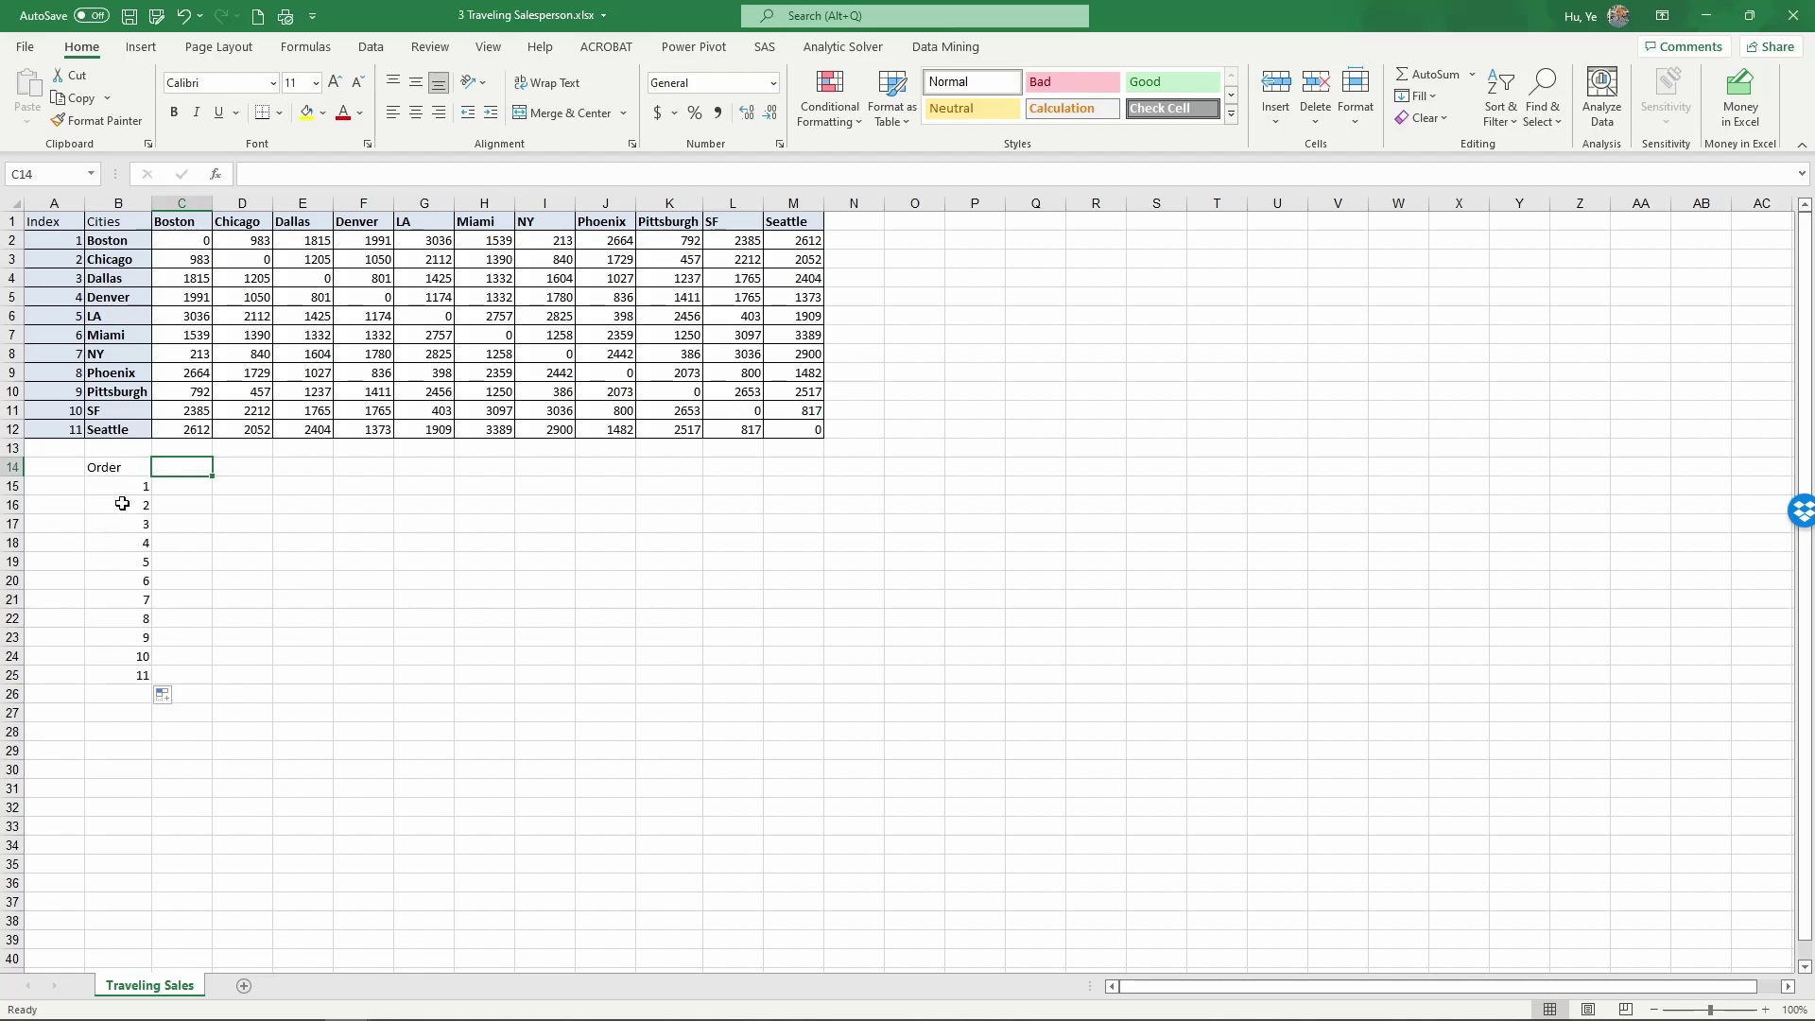
drag(122, 501, 122, 490)
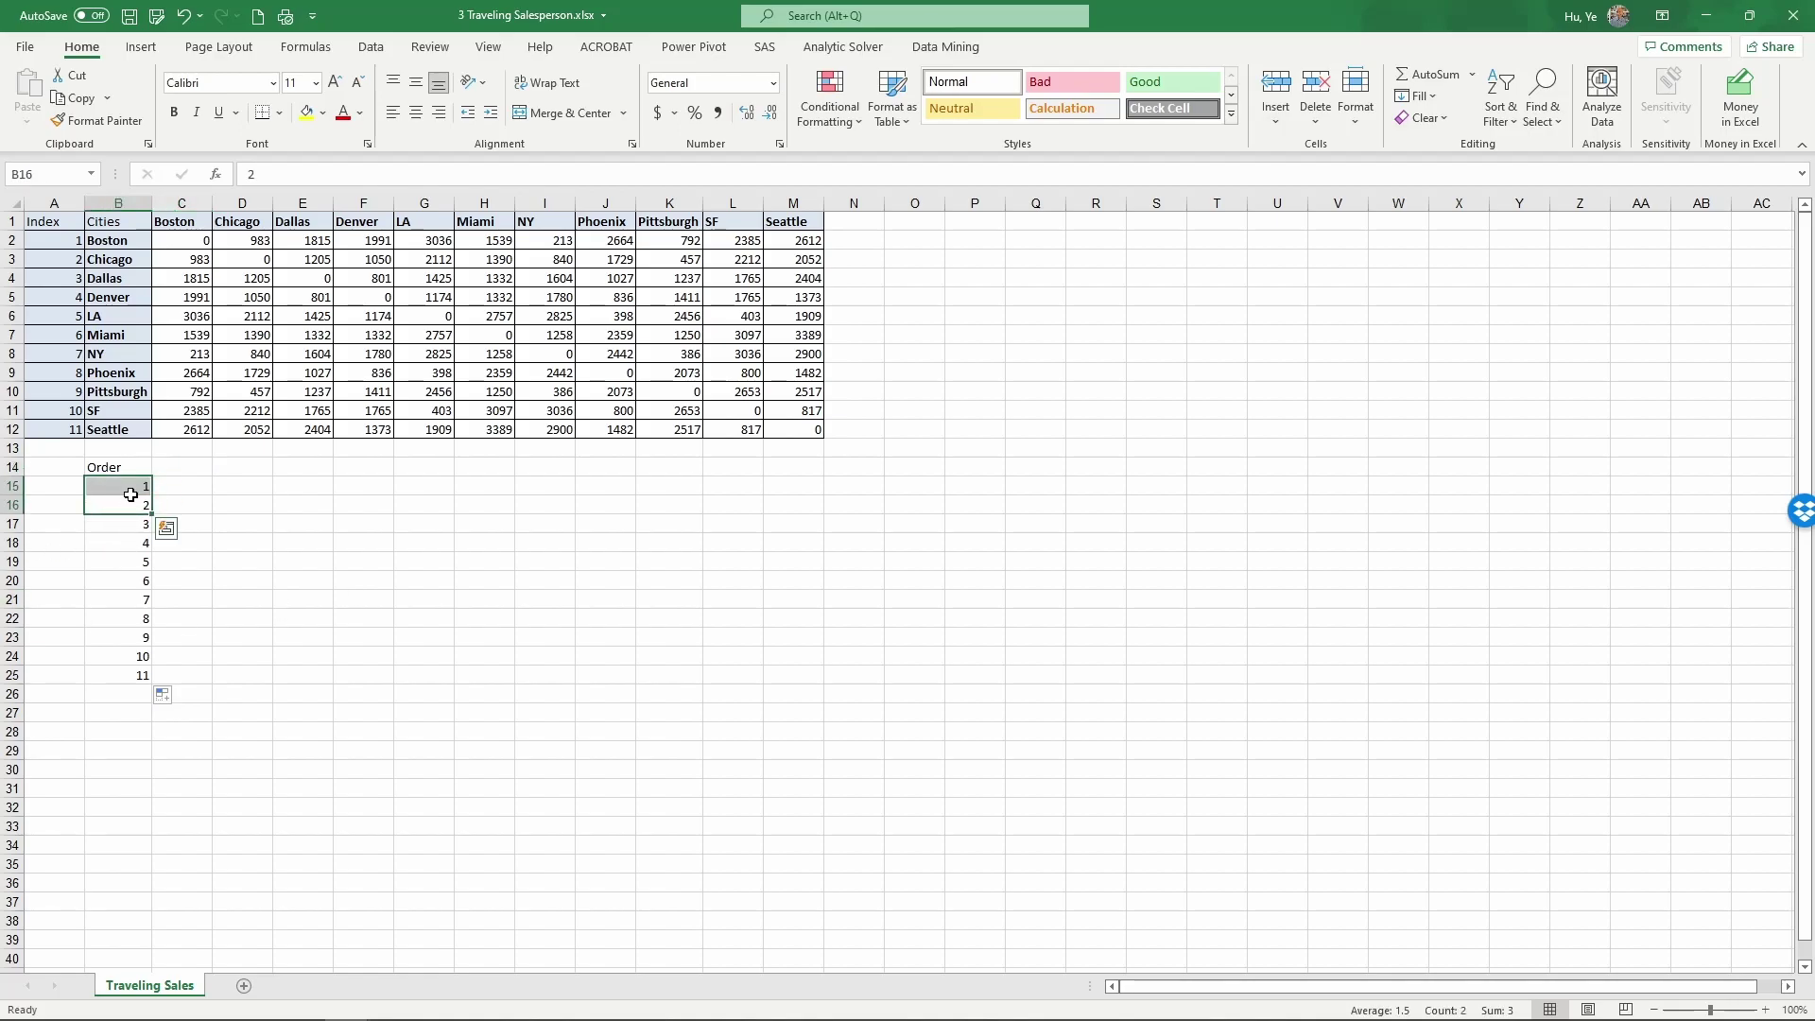
mouse_move(128, 506)
mouse_down()
mouse_move(127, 541)
mouse_move(126, 525)
mouse_up()
click(179, 467)
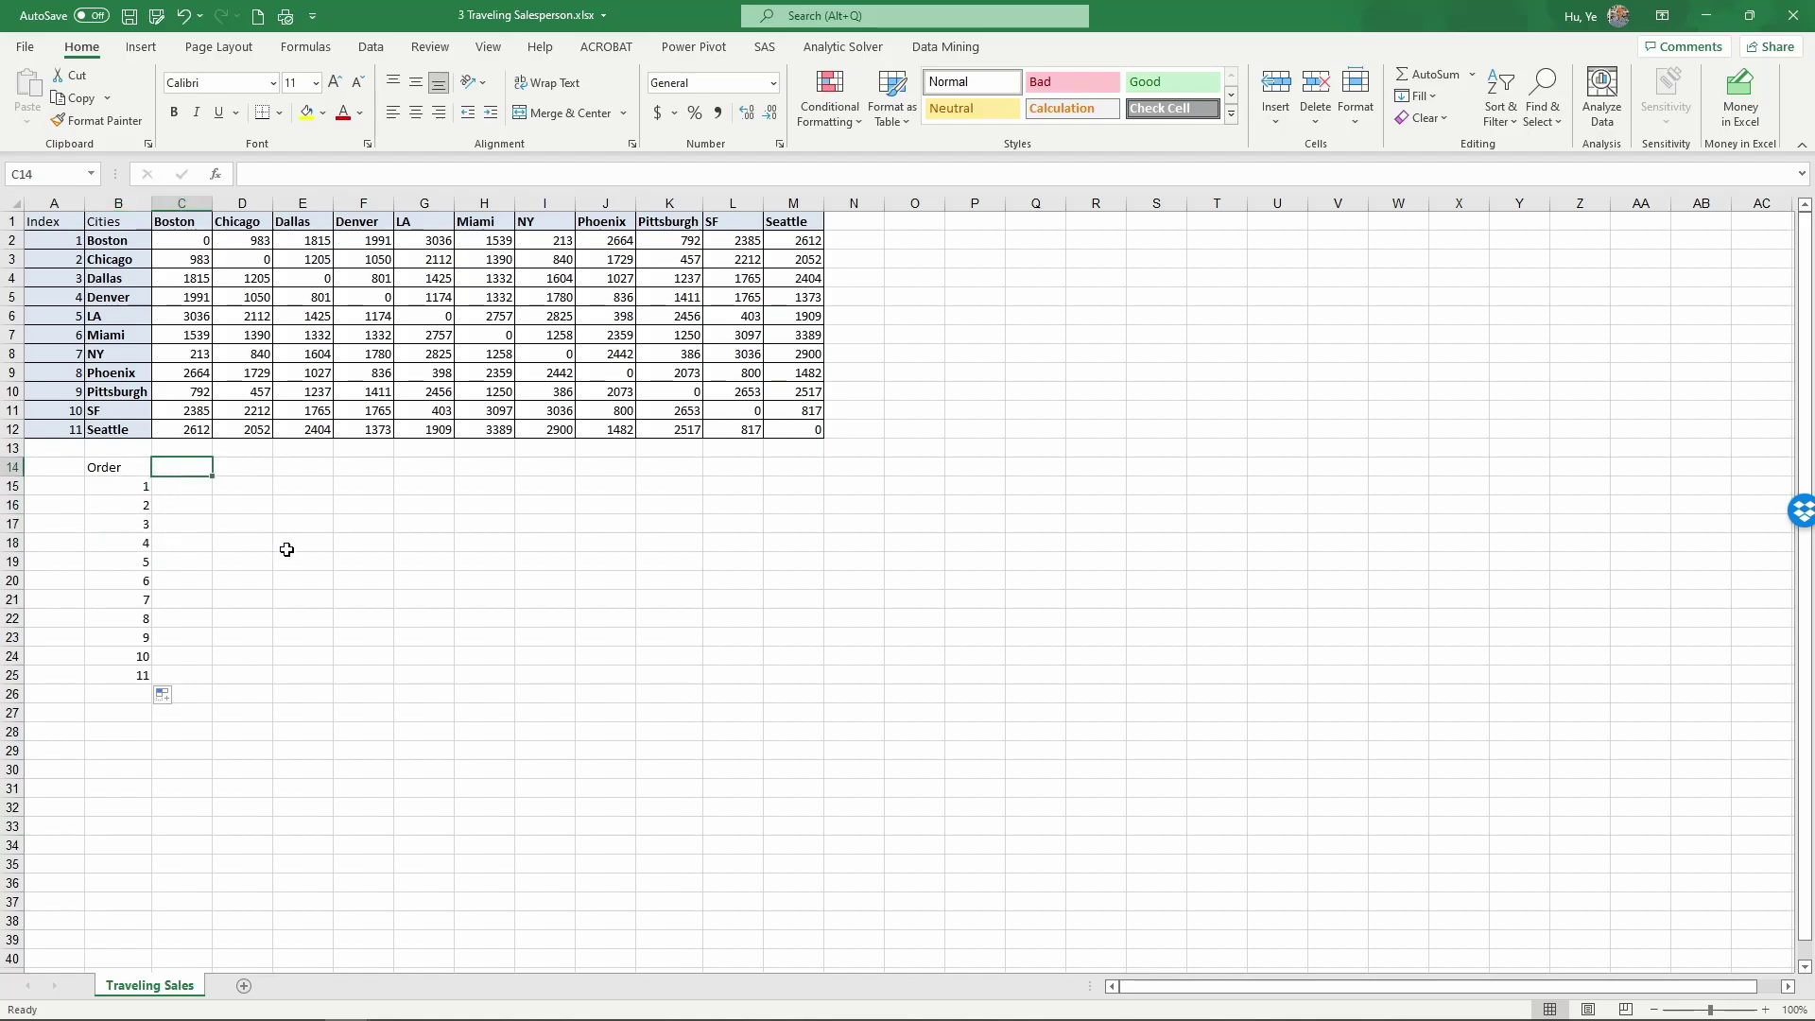
text(Distance)
key(Return)
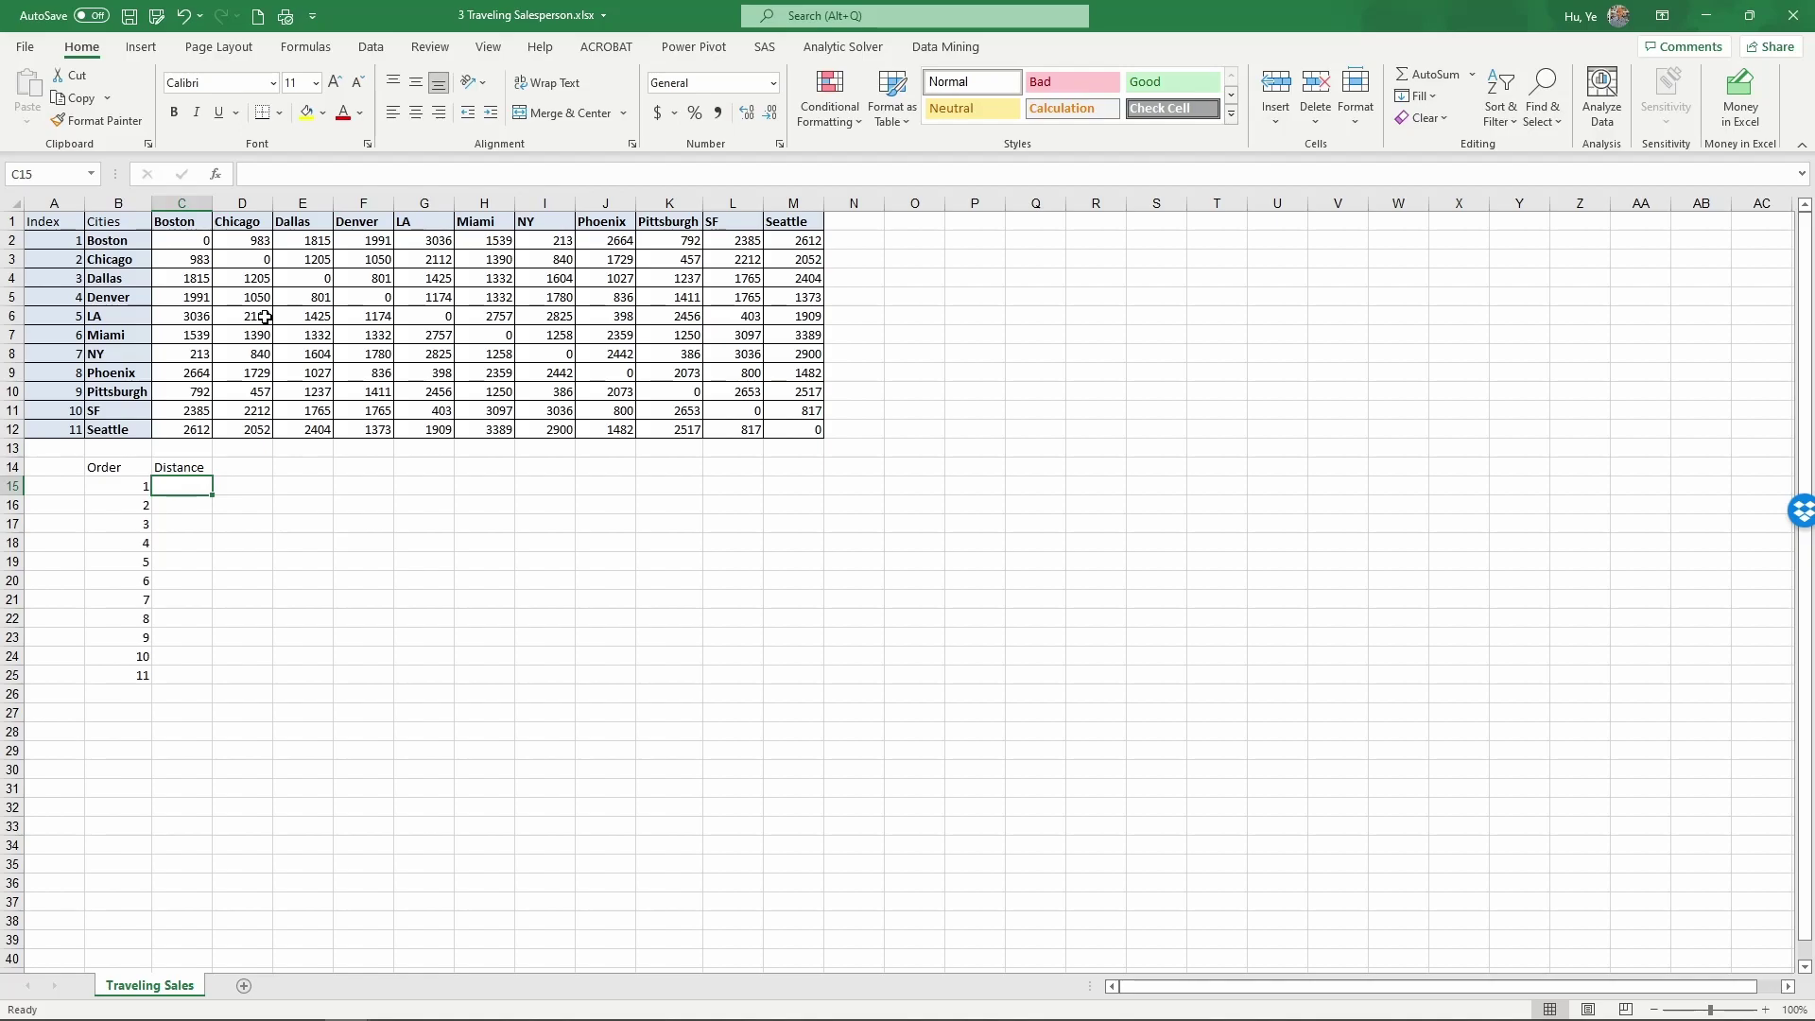
- Enter =INDEX($C$2:$M$12,B25,B15) in C15 to get the return-leg distance 2612
text(=index()
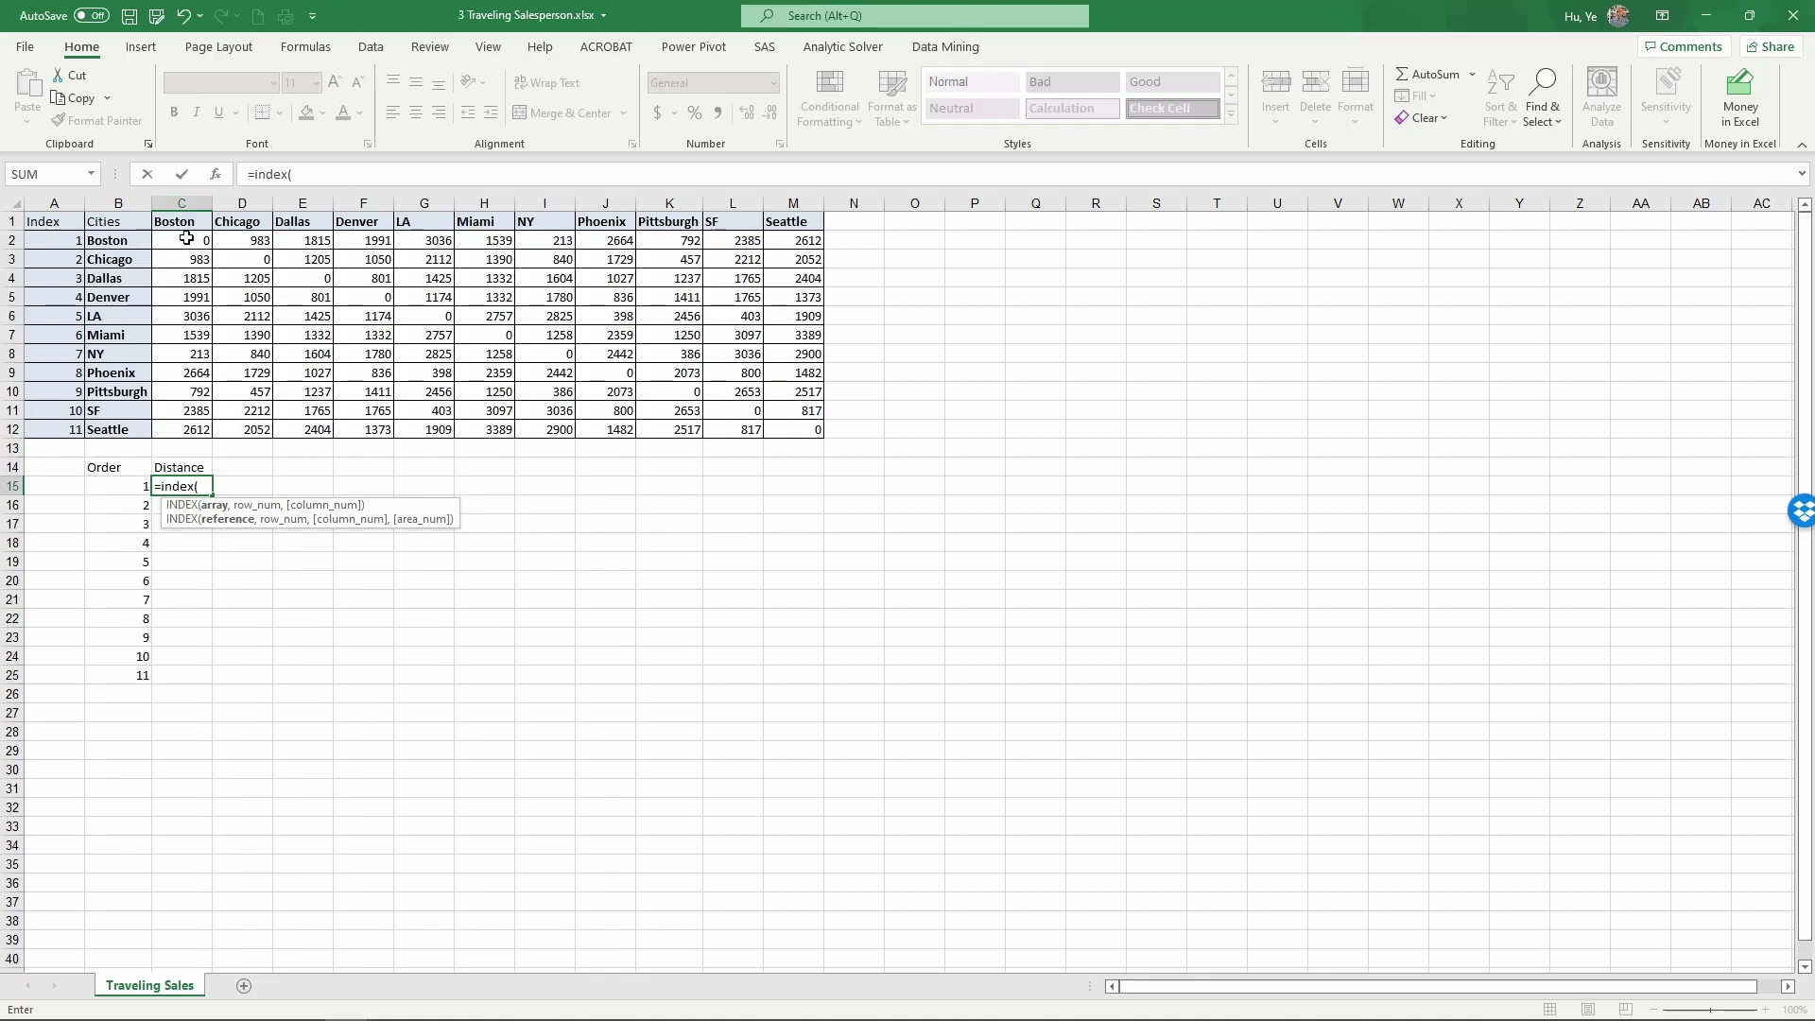
drag(186, 238, 770, 425)
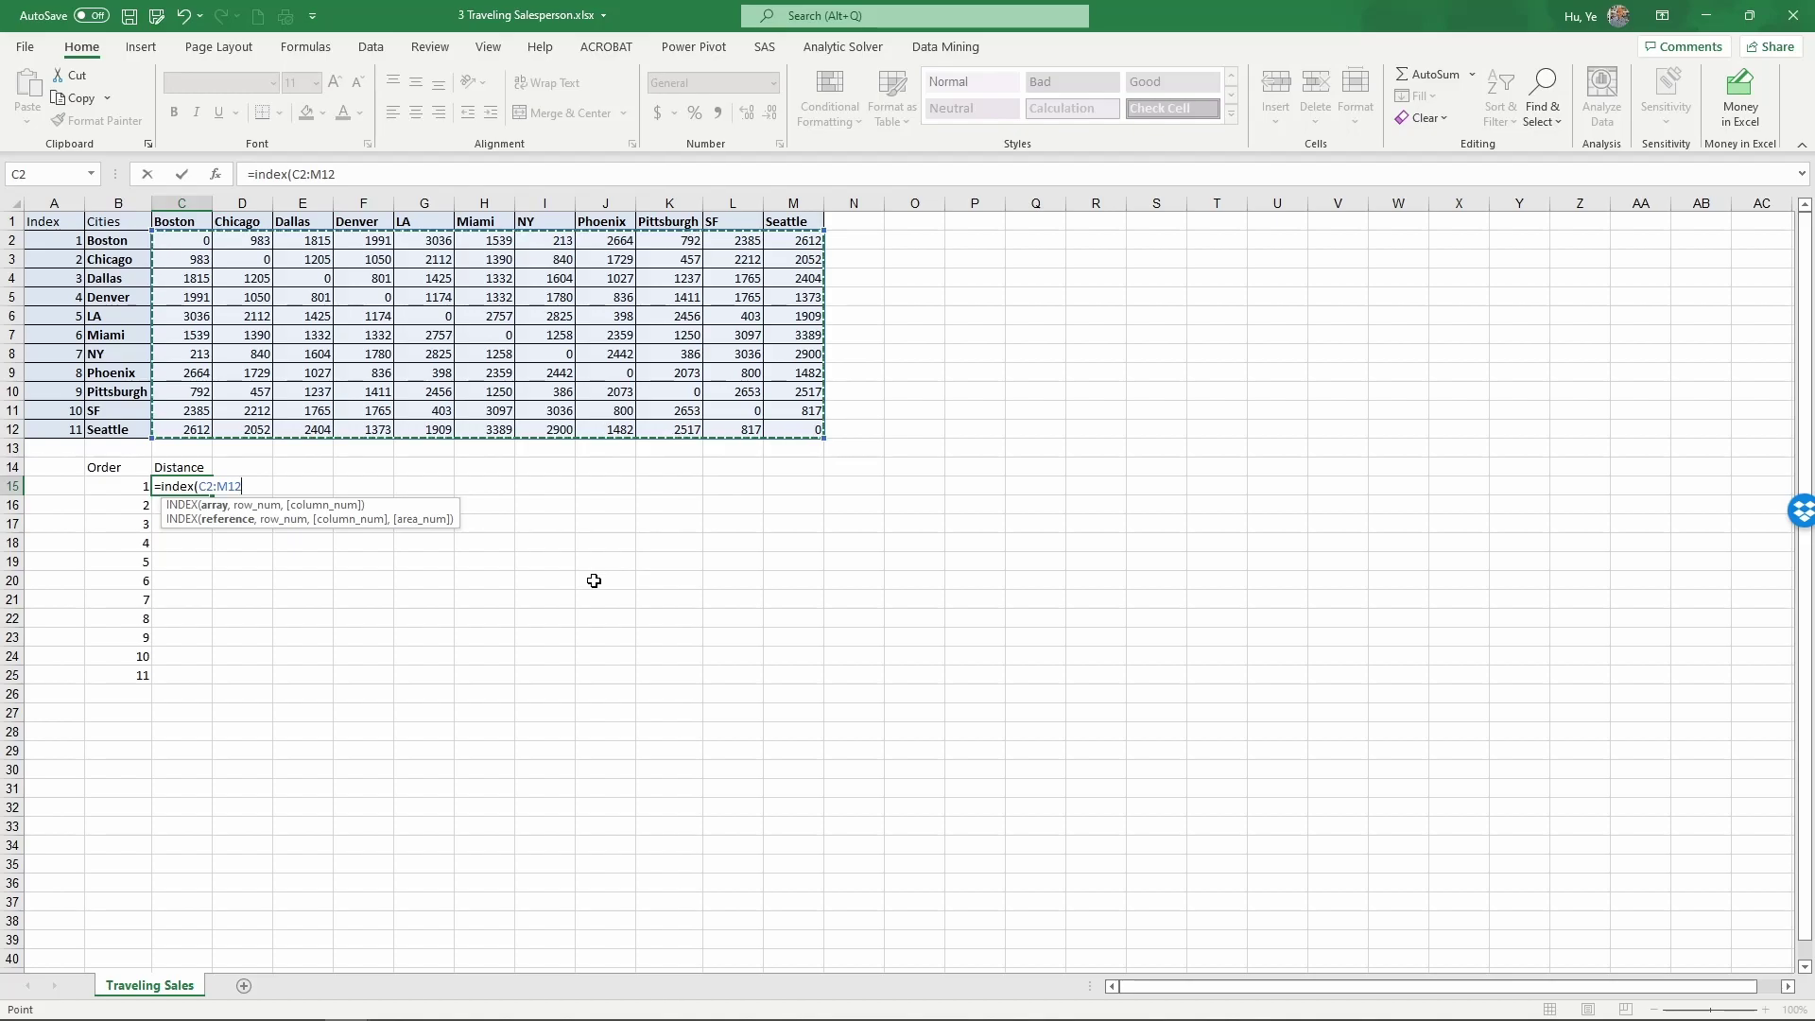
key(F4)
text(,)
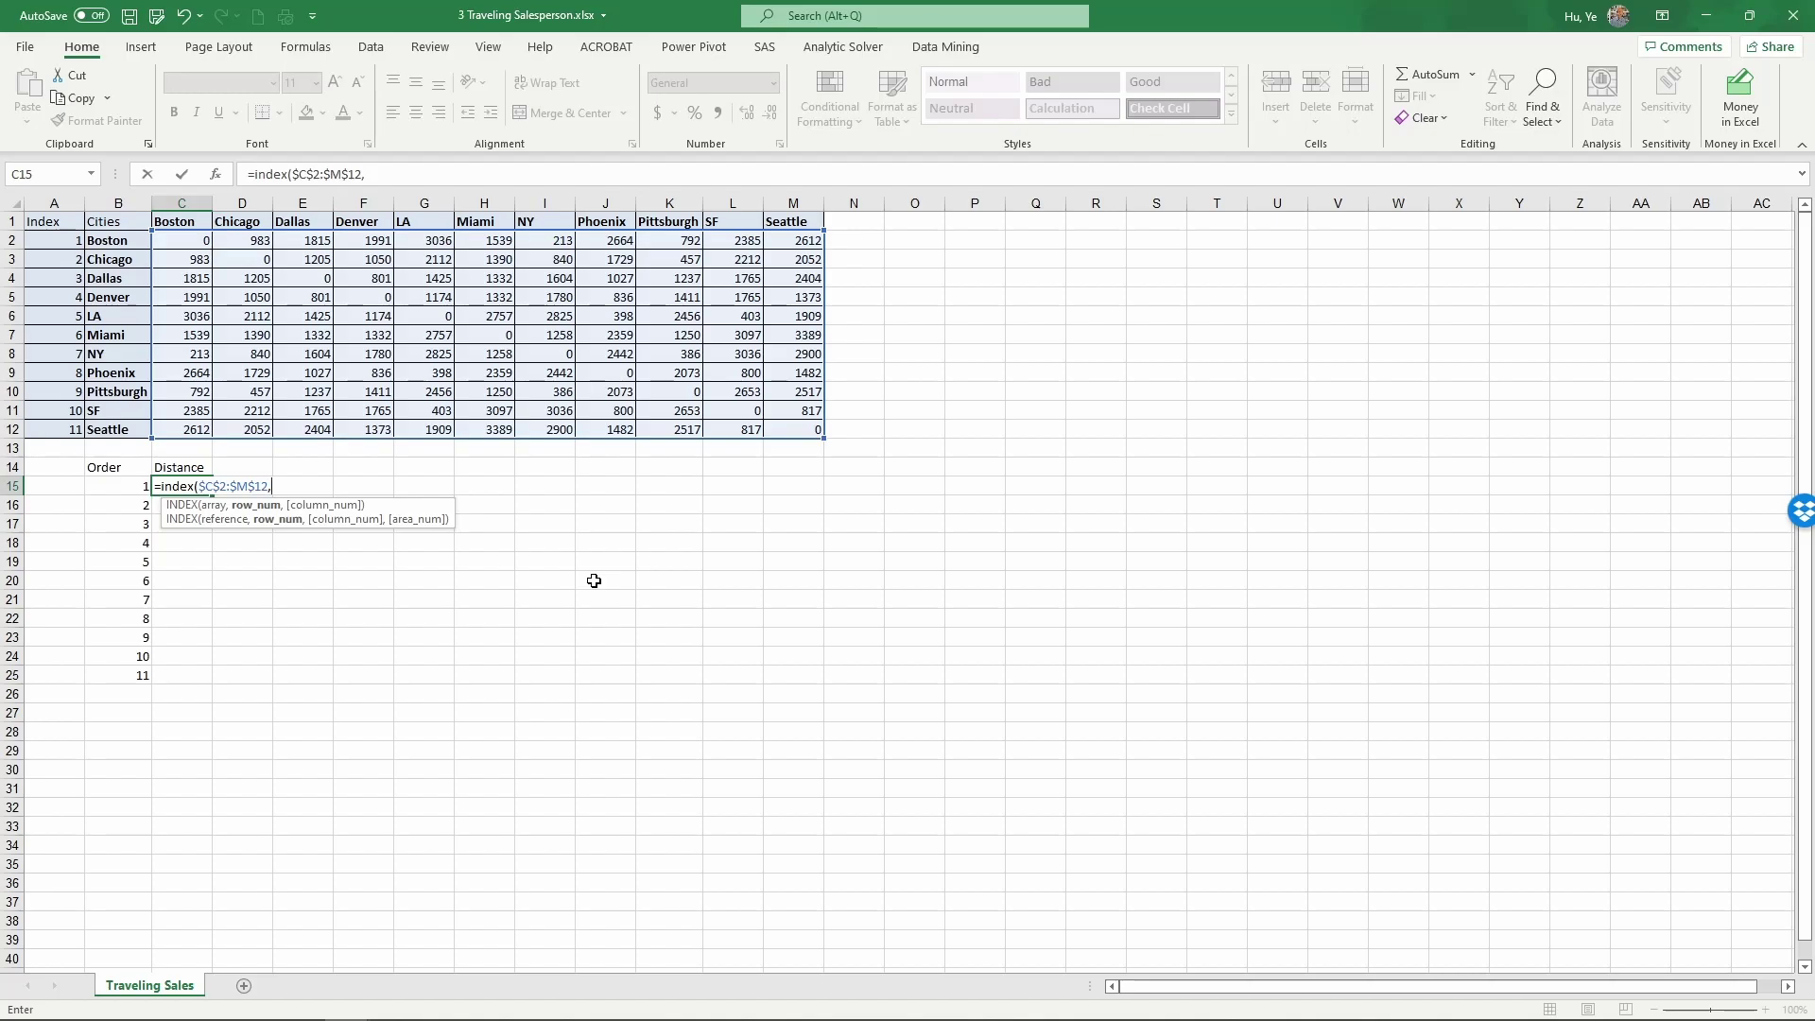
click(130, 679)
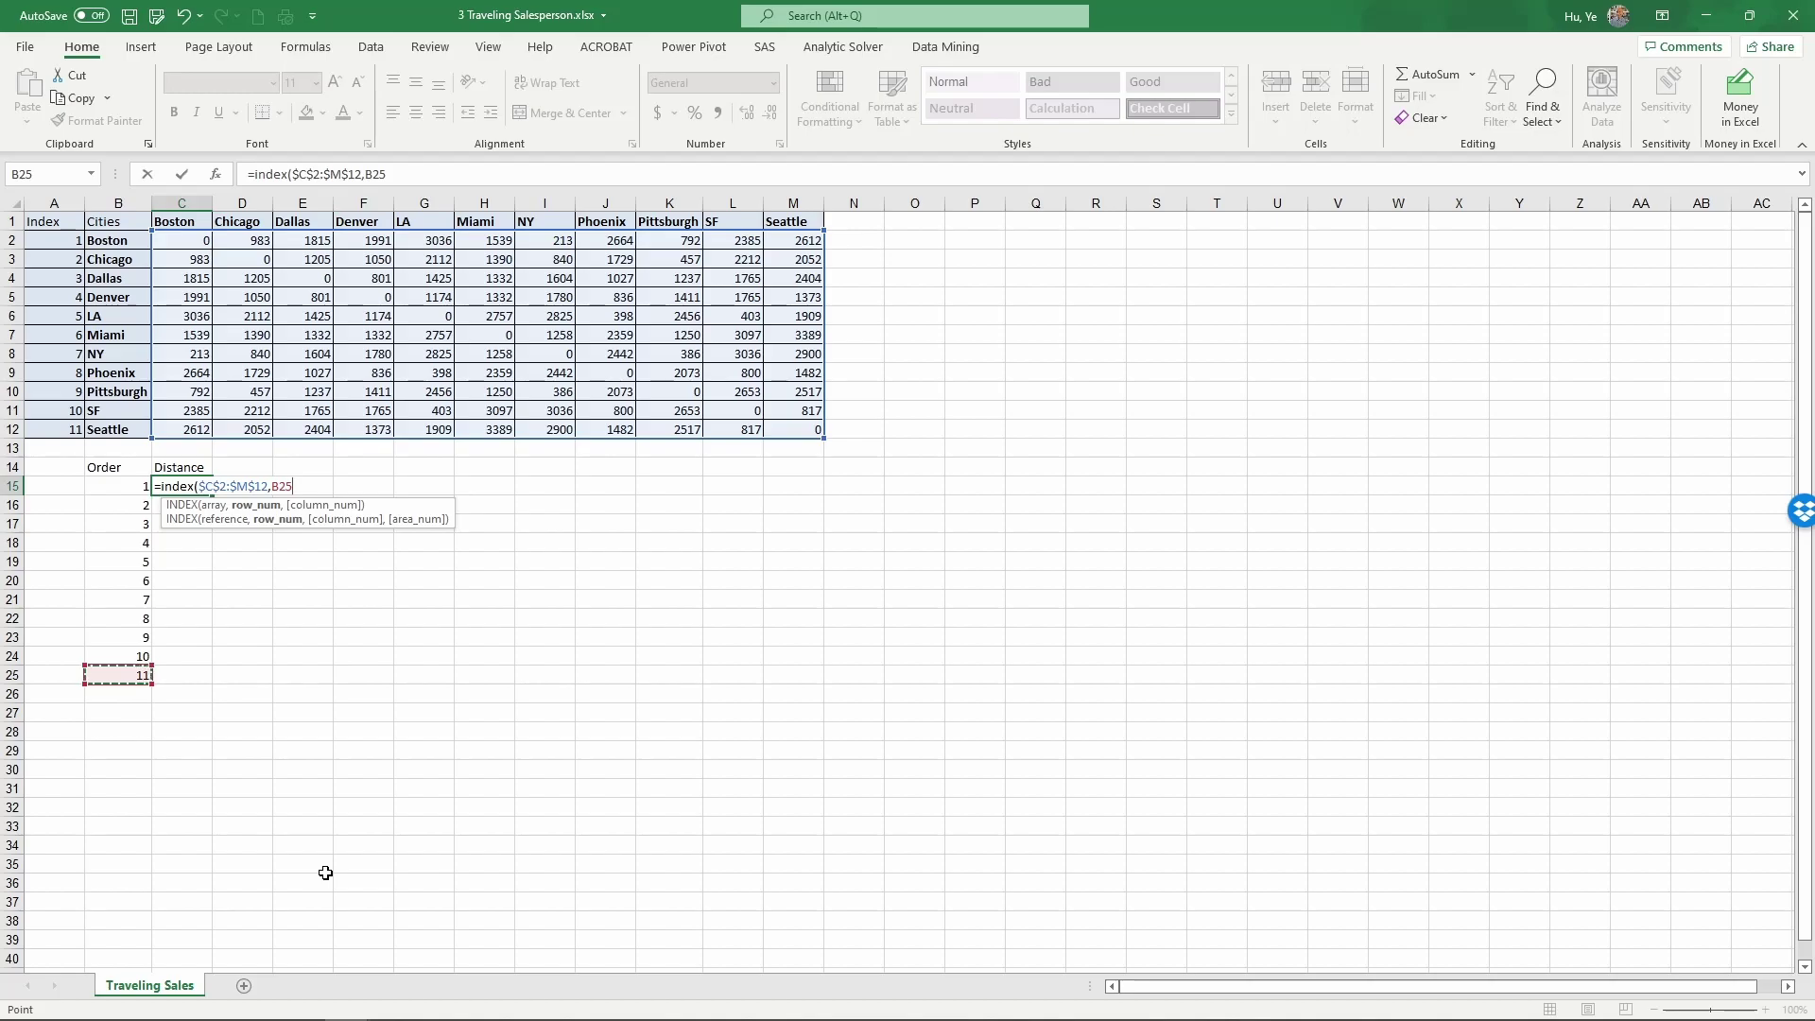
text(,)
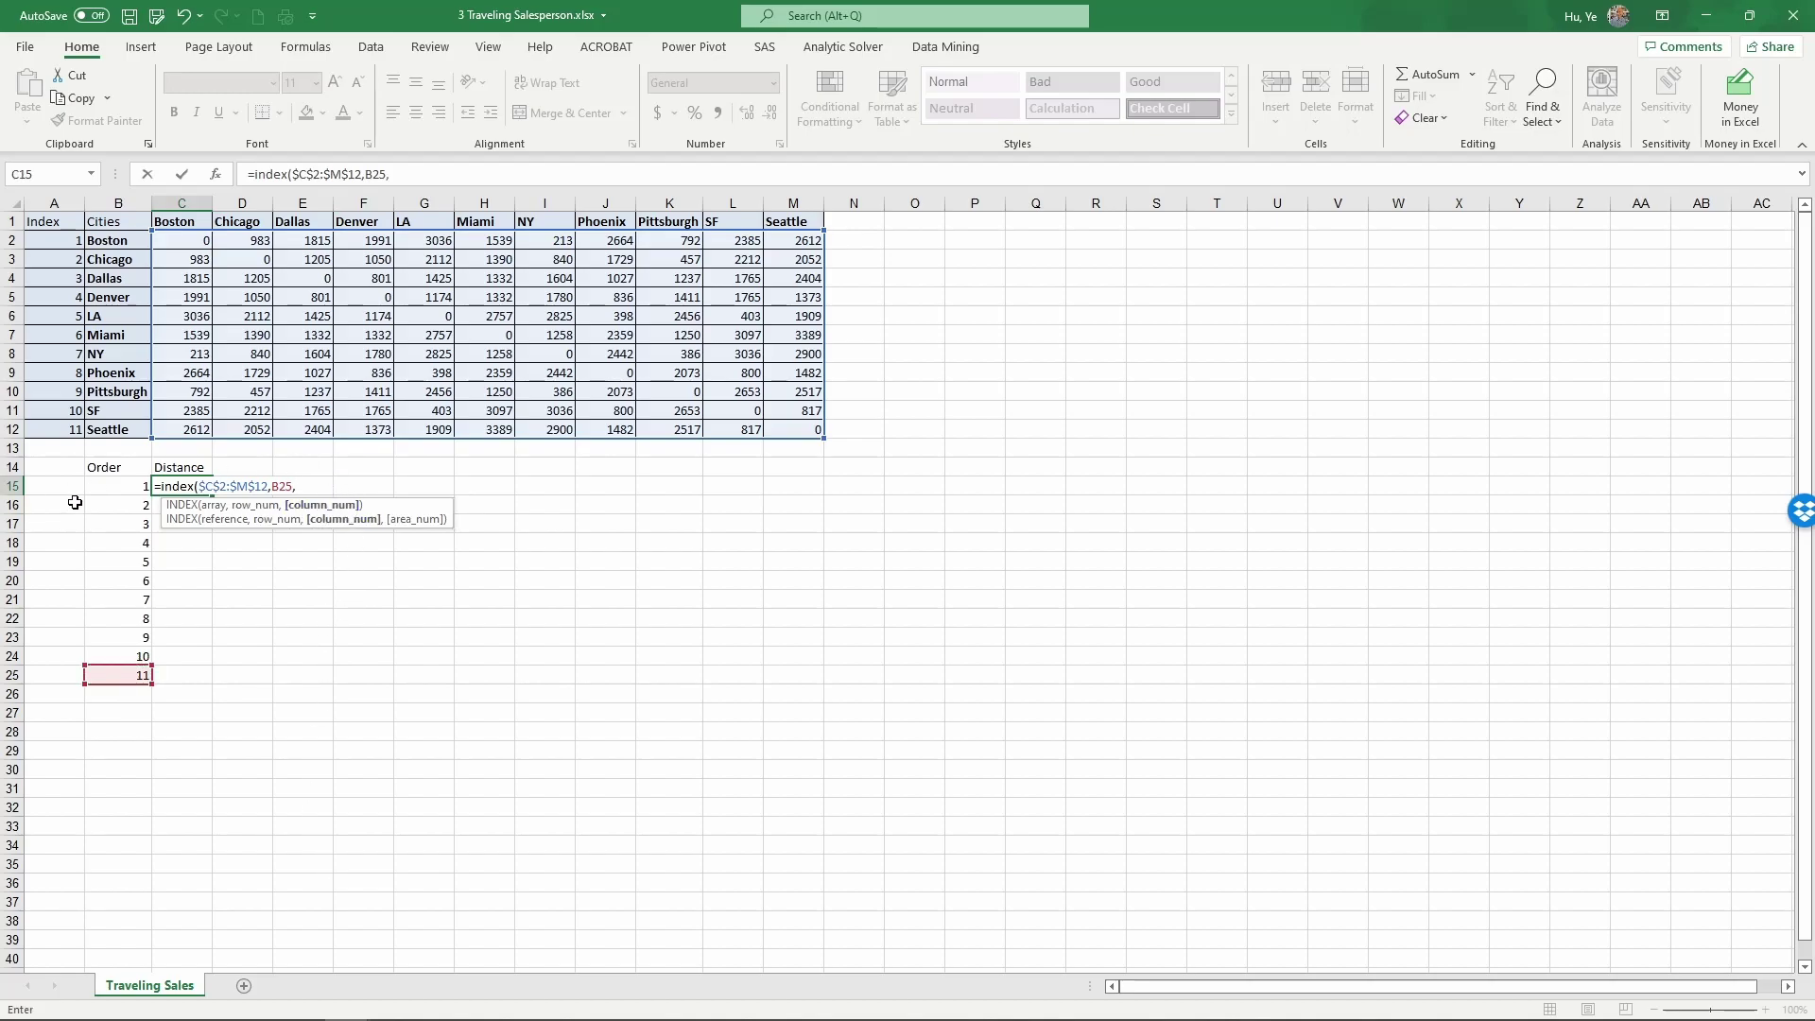
click(120, 487)
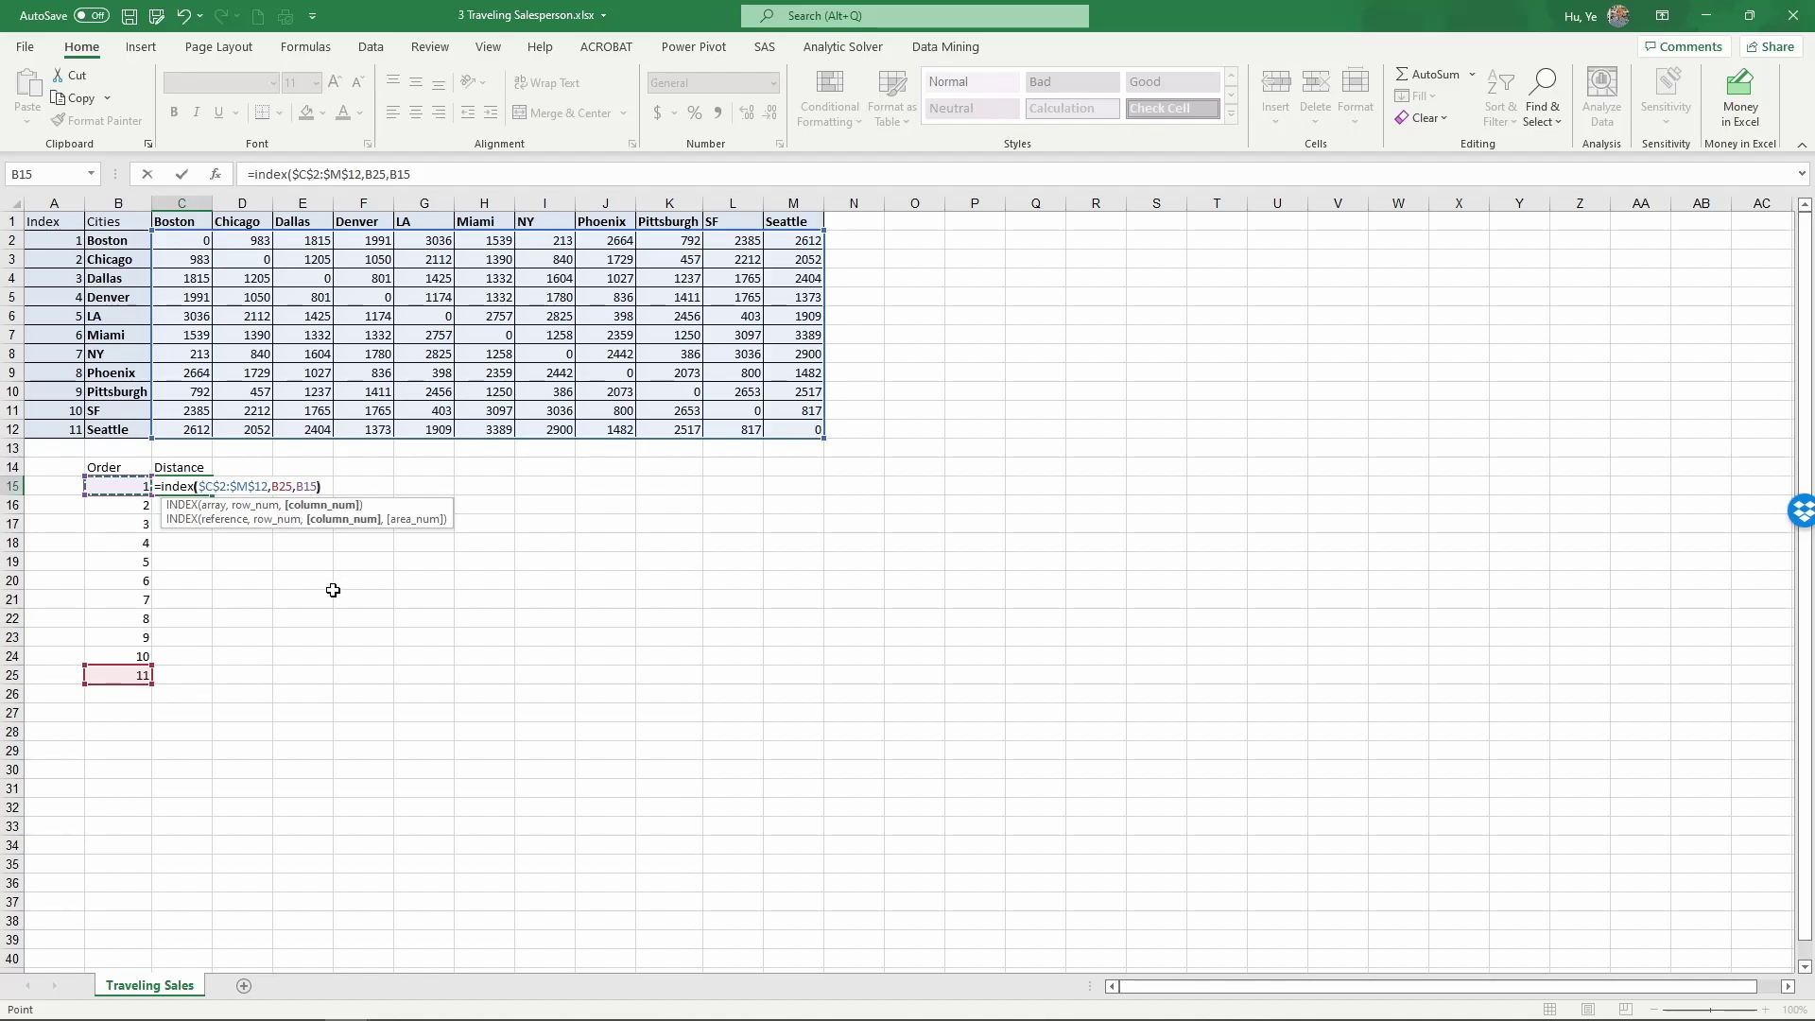
text())
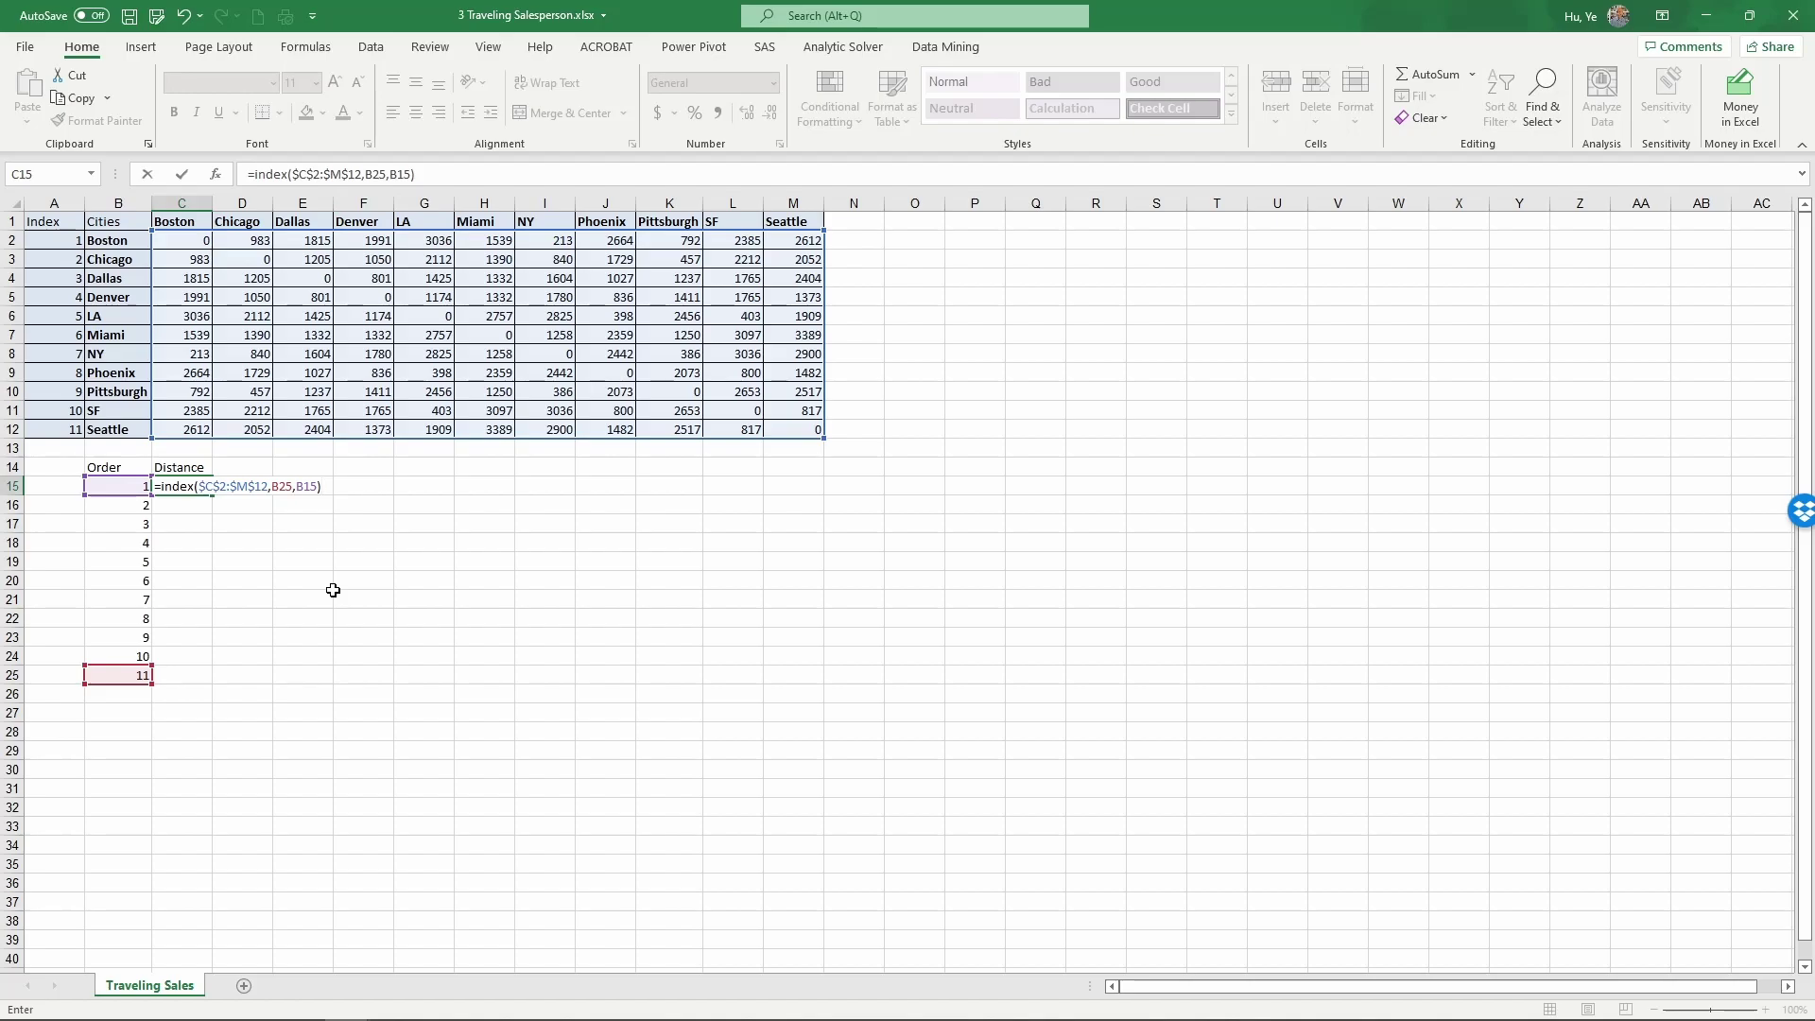
key(Return)
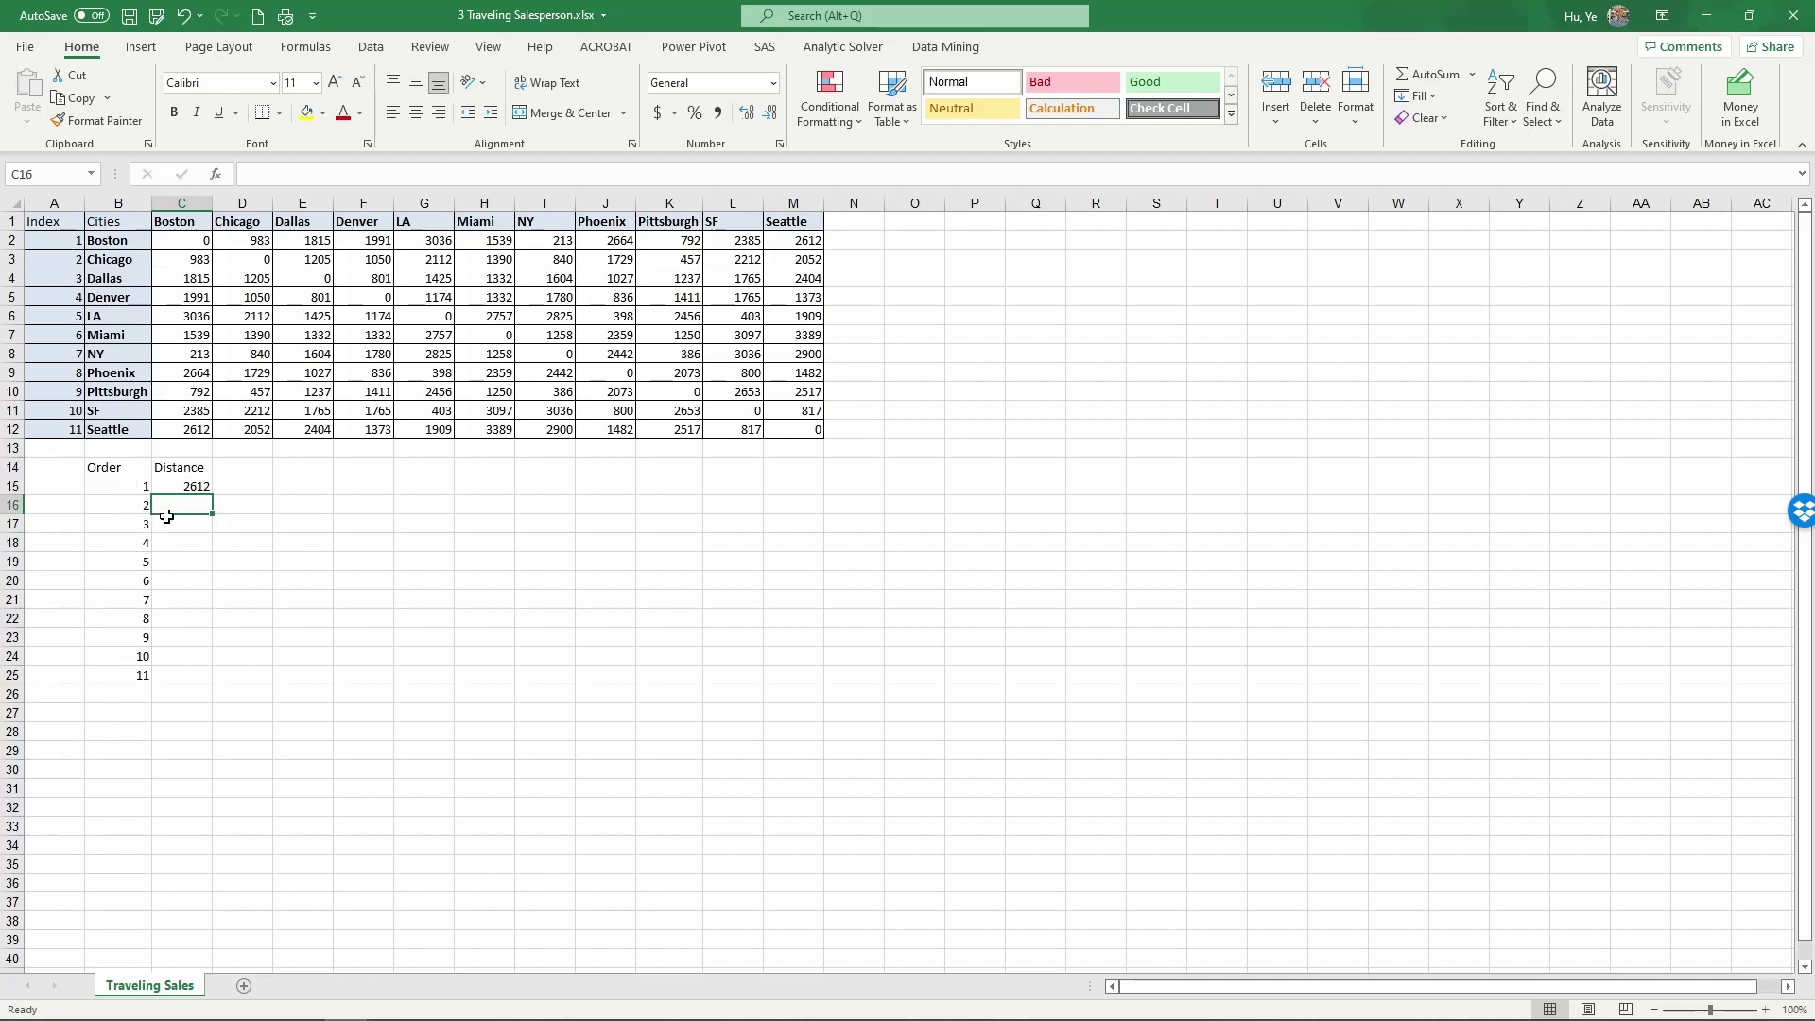
- Enter =INDEX($C$2:$M$12,B15,B16) in C16 for the second leg's distance
drag(129, 484, 131, 496)
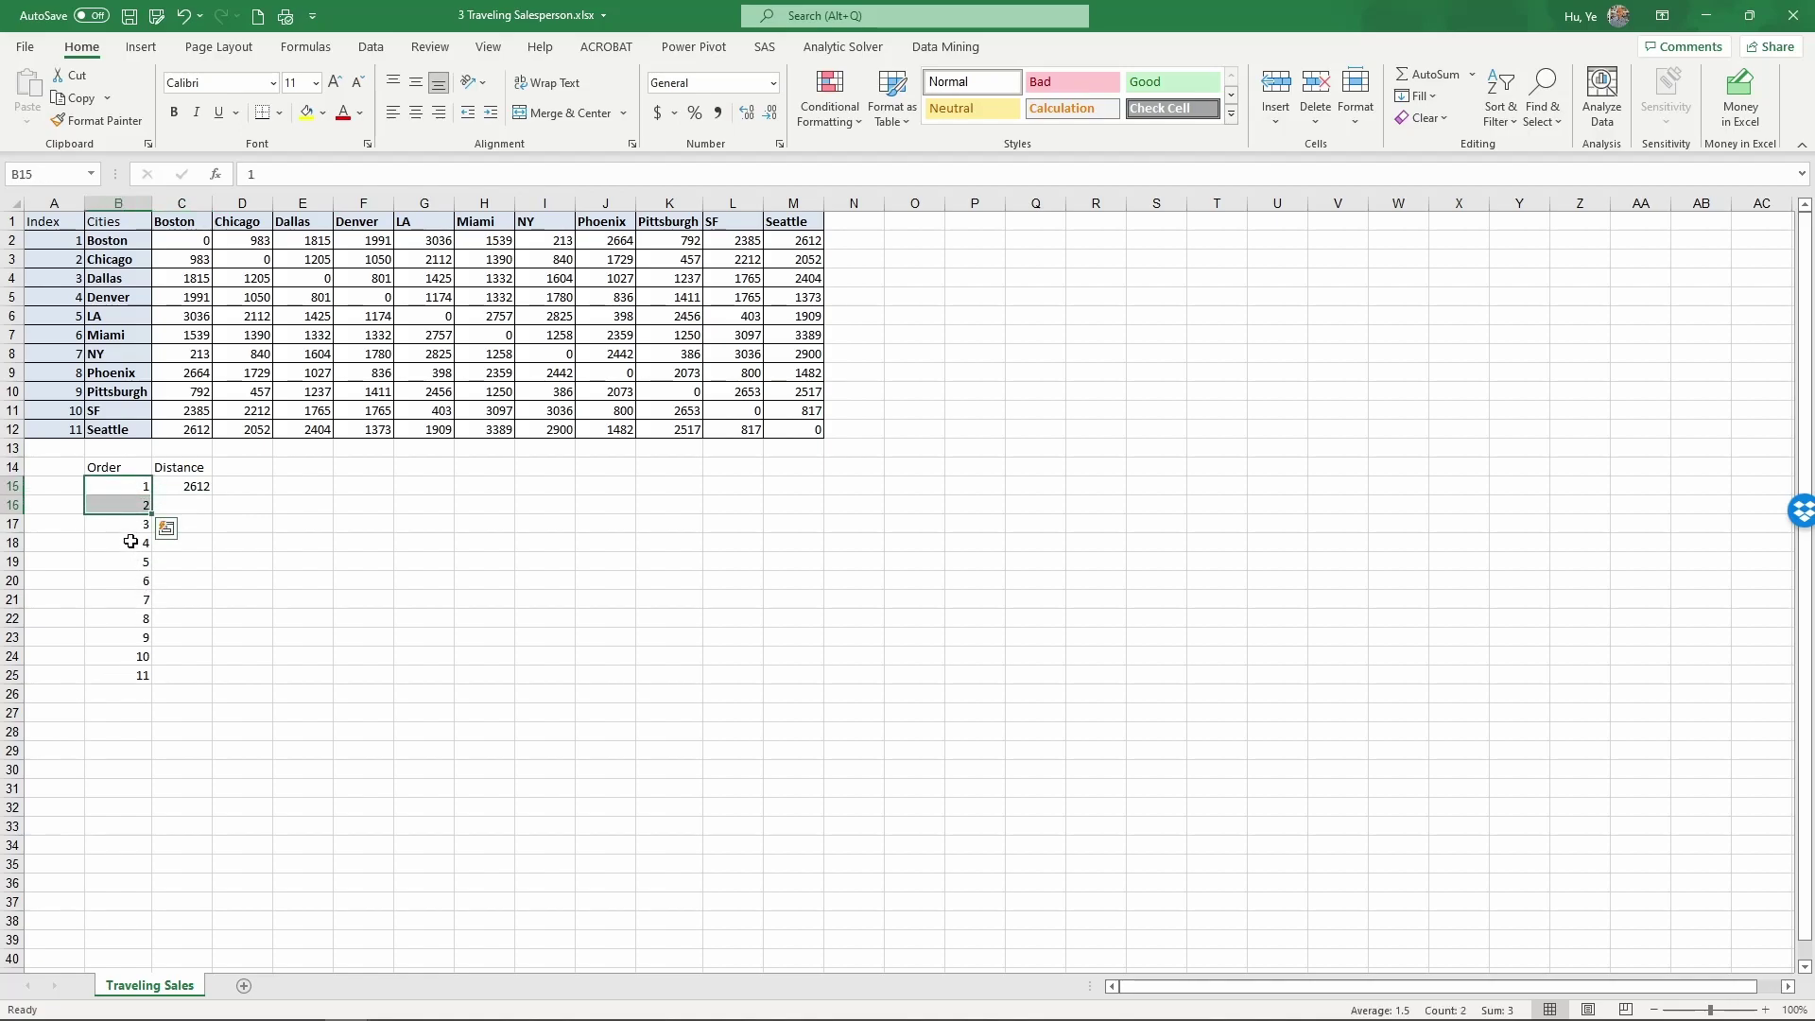
click(144, 523)
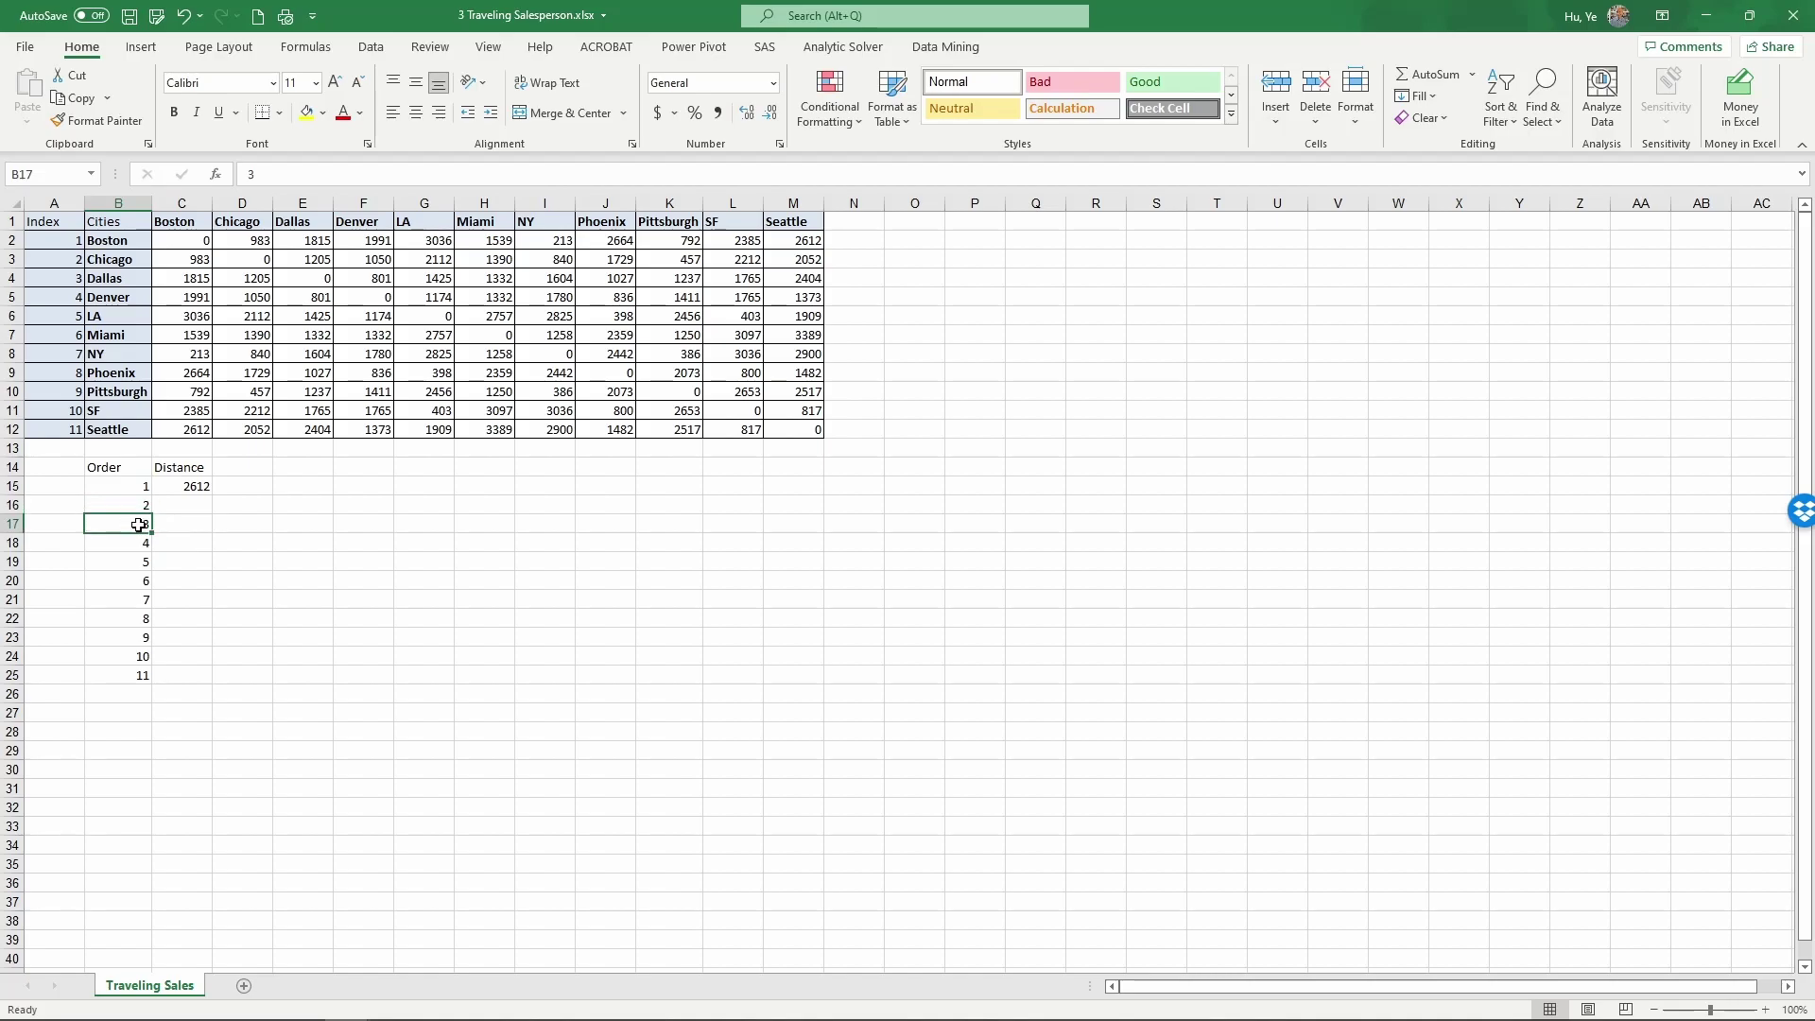
drag(138, 520, 135, 512)
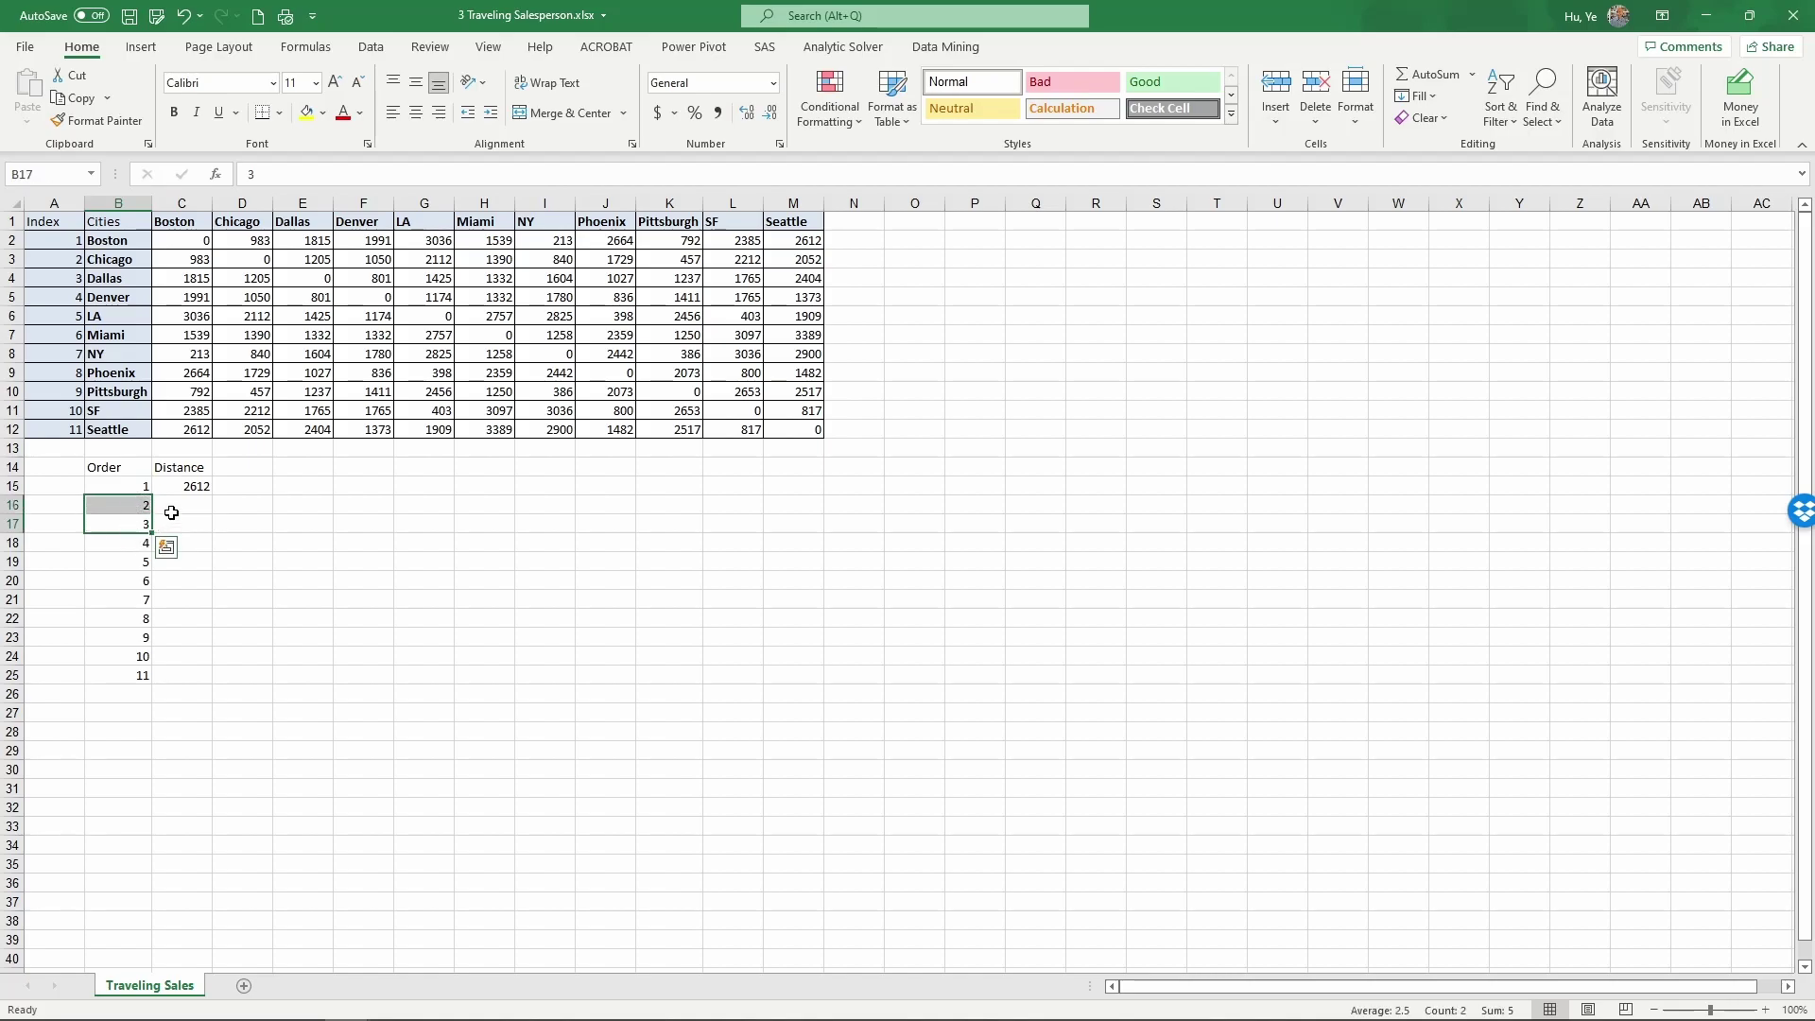
click(170, 506)
text(=)
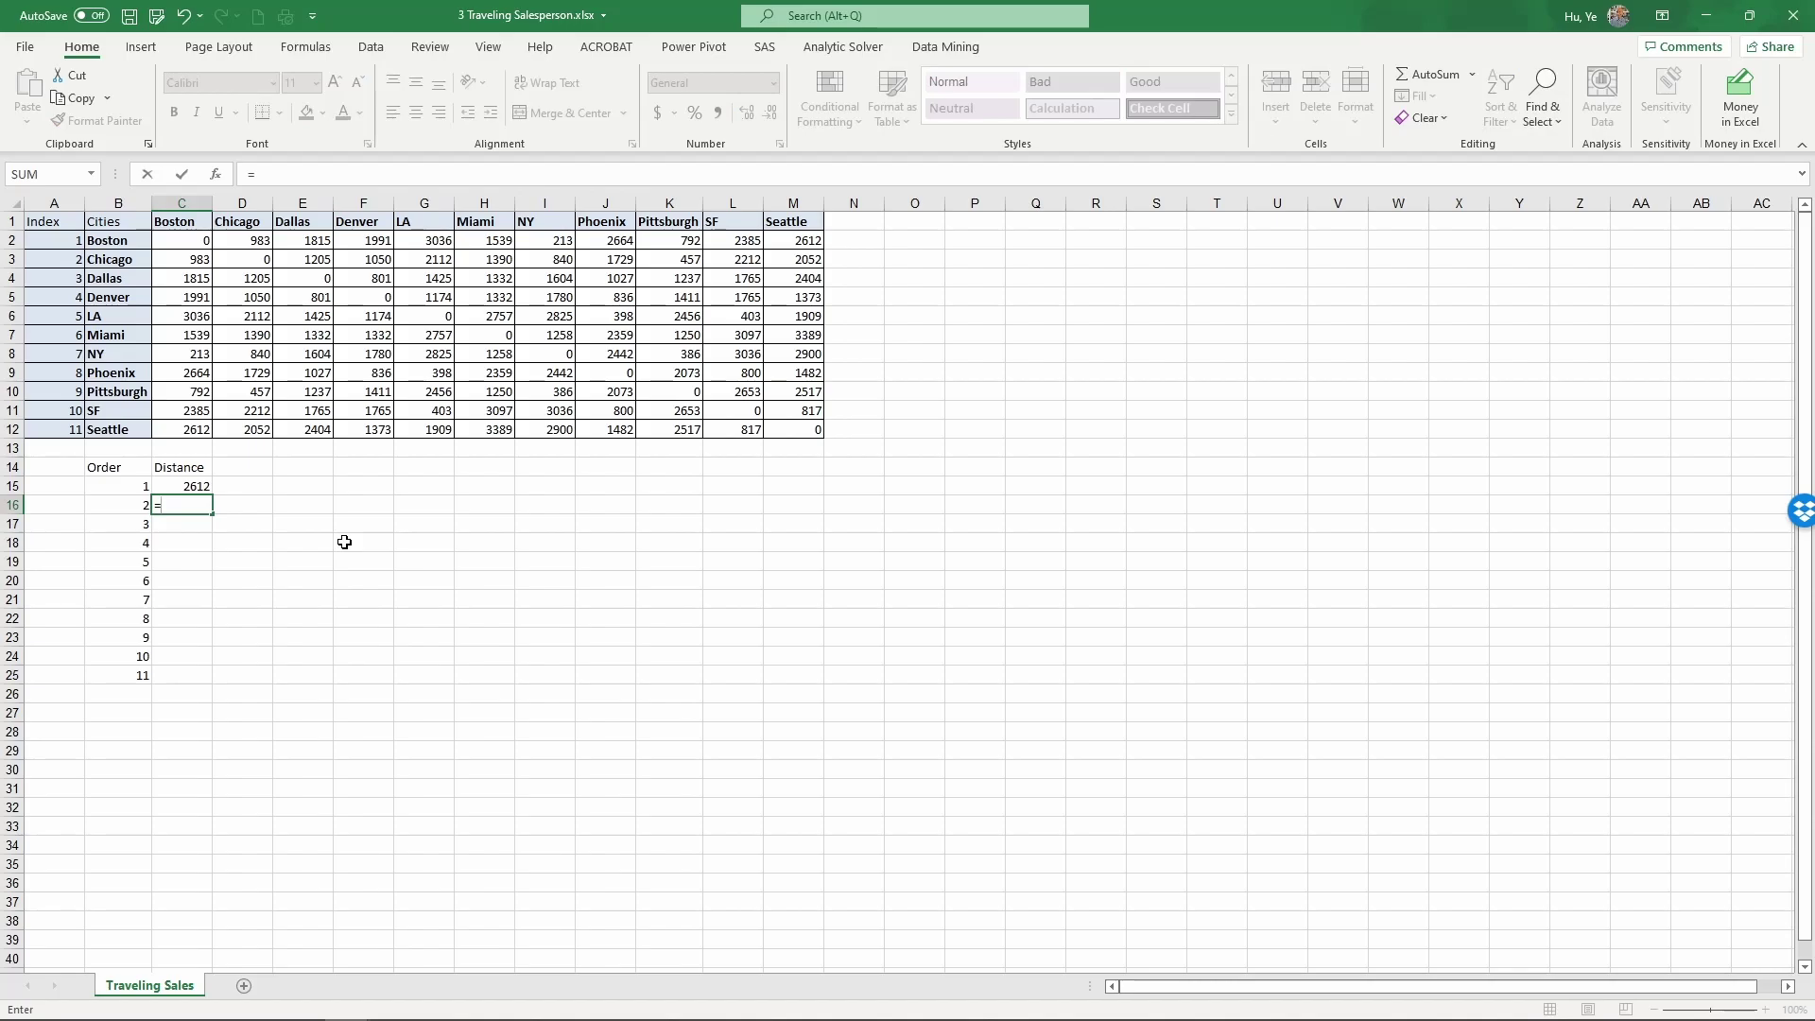
text(index)
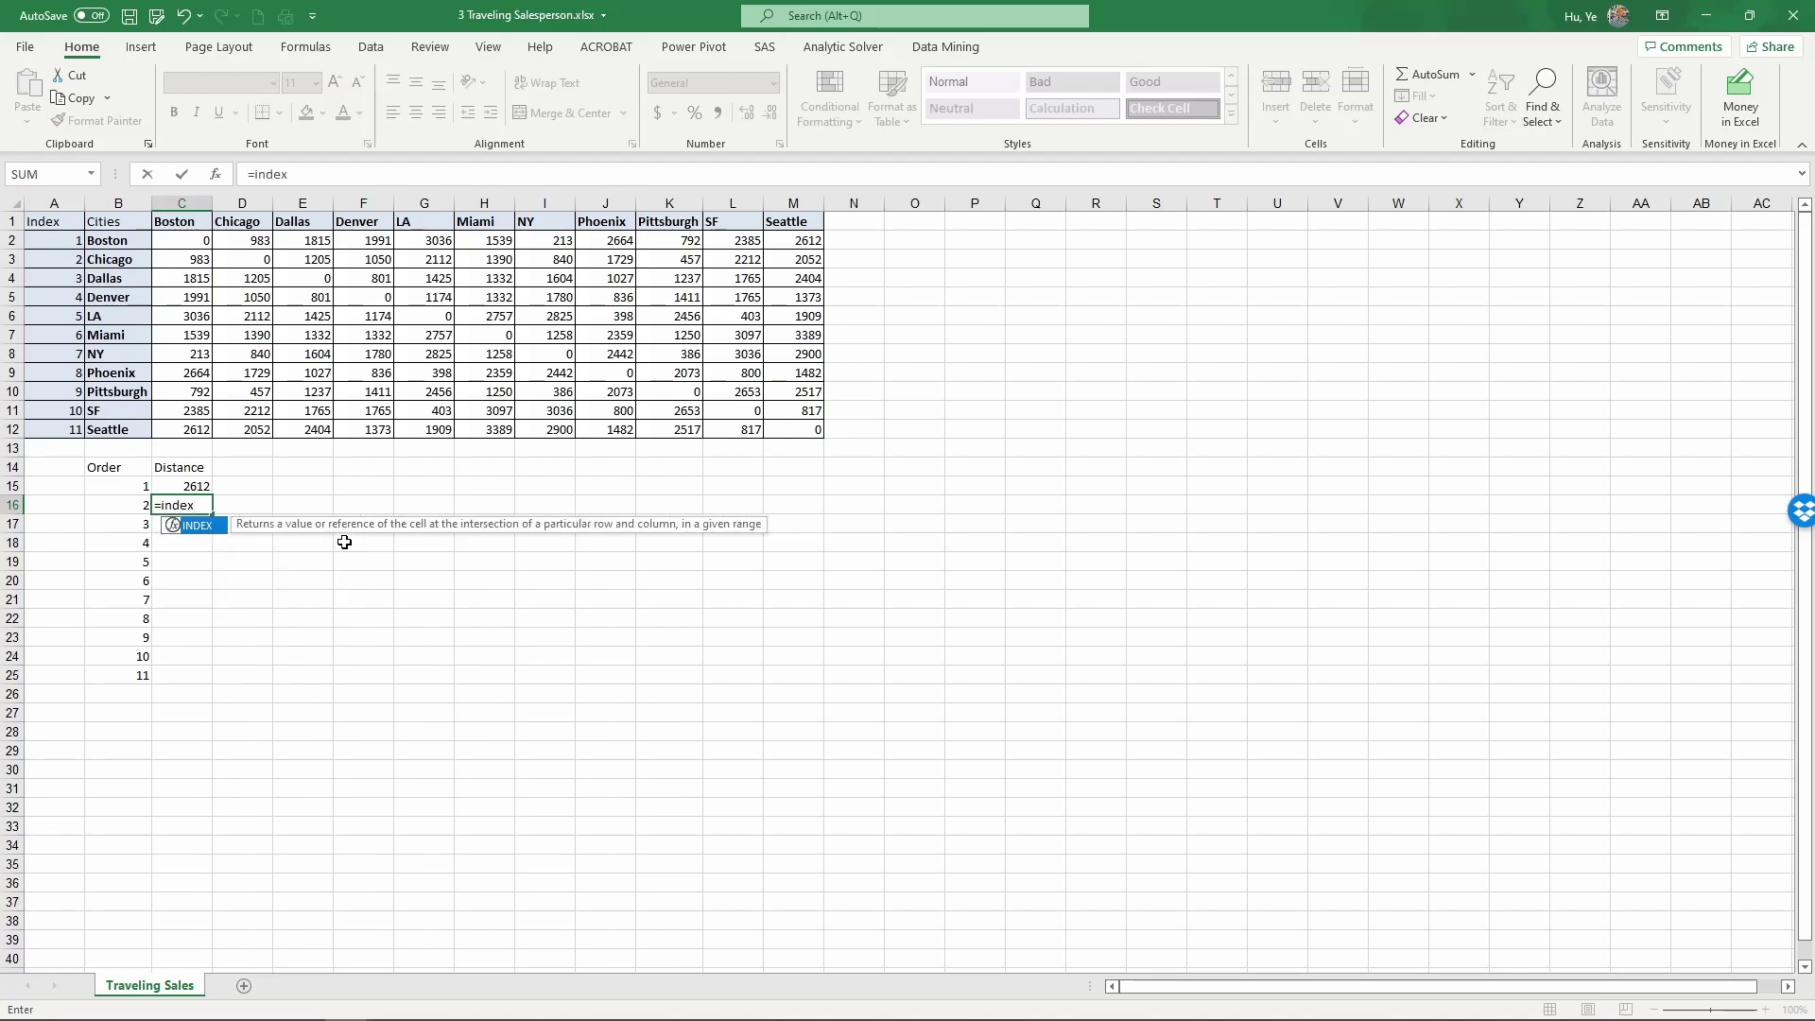
text(()
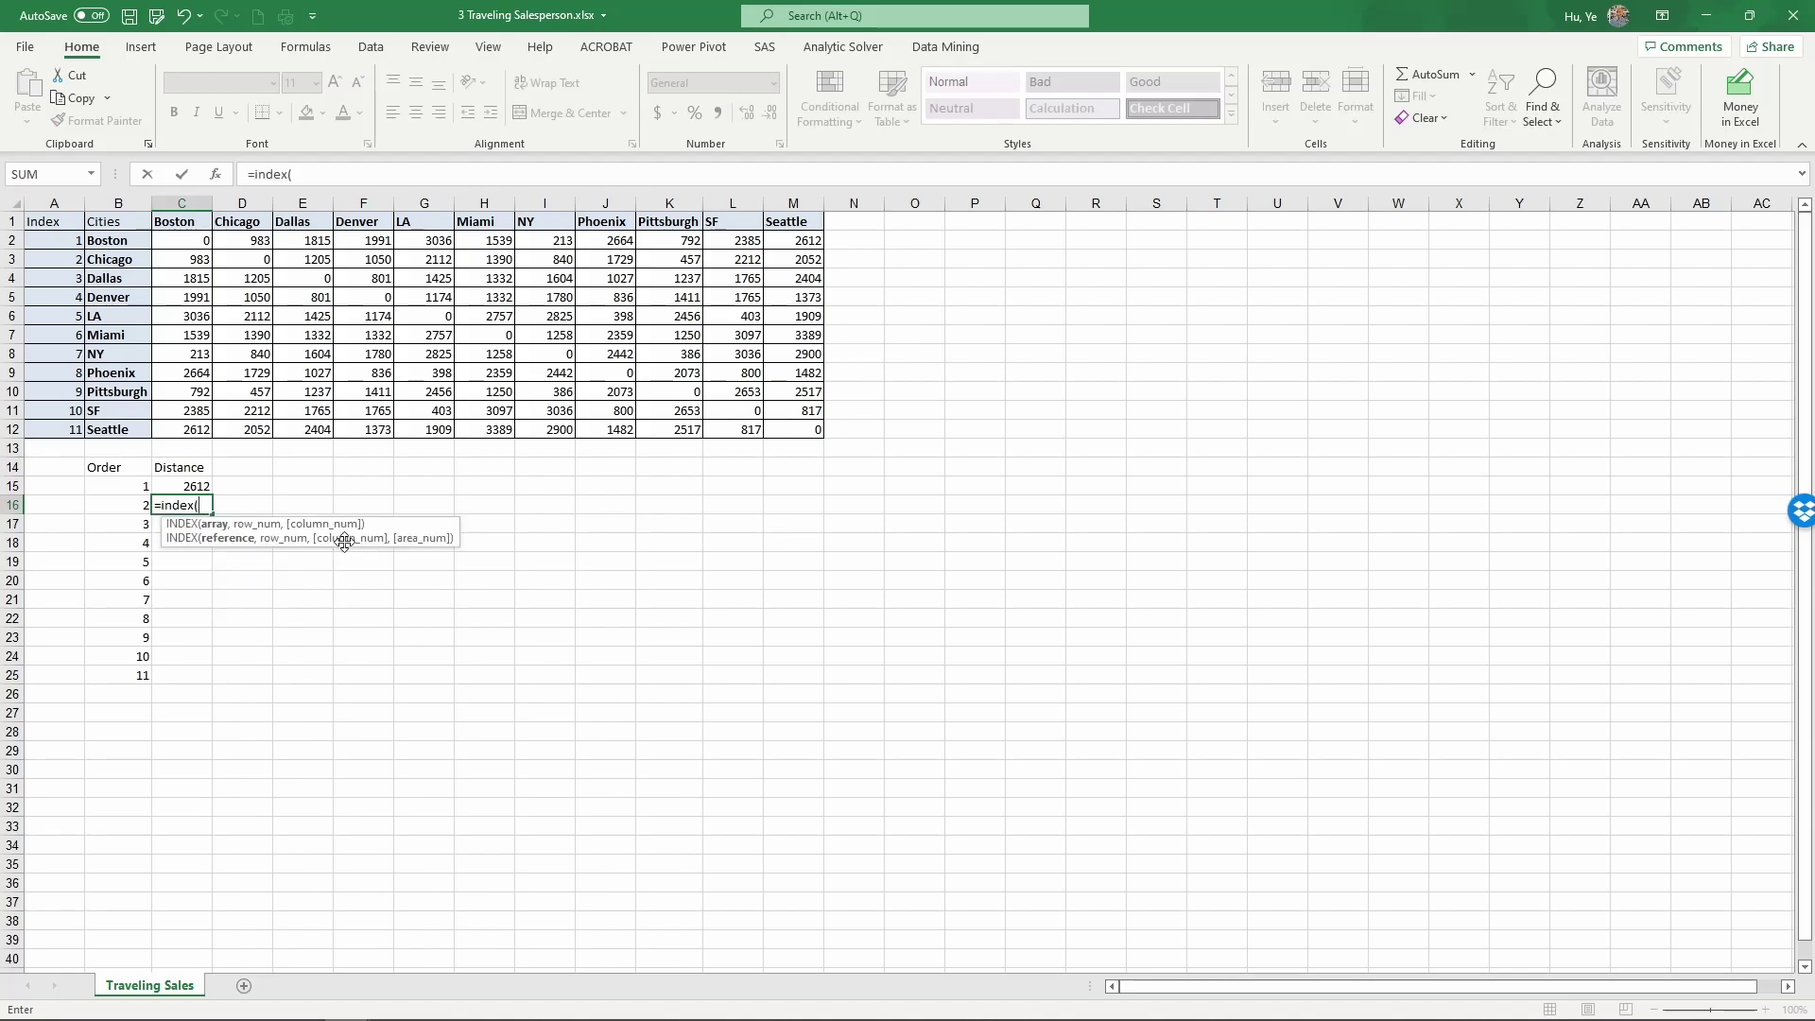
drag(192, 235, 773, 424)
key(F4)
text(,)
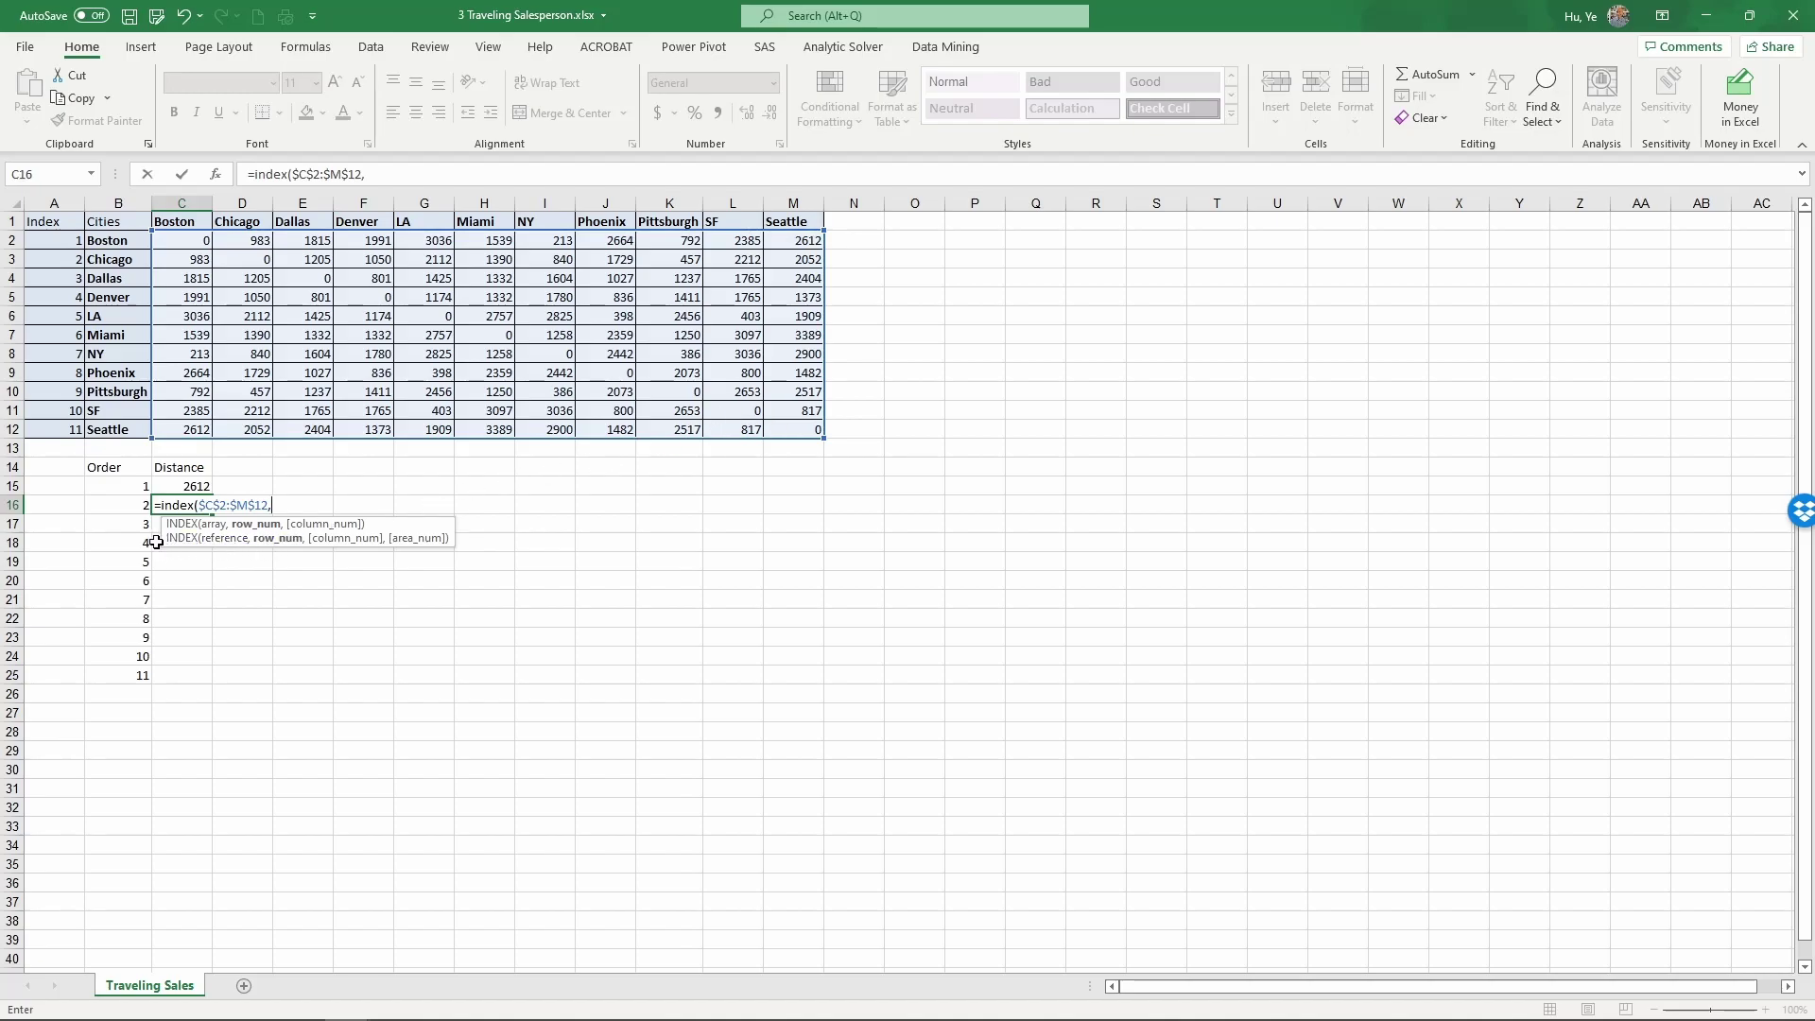
click(143, 485)
text(,)
click(129, 503)
text())
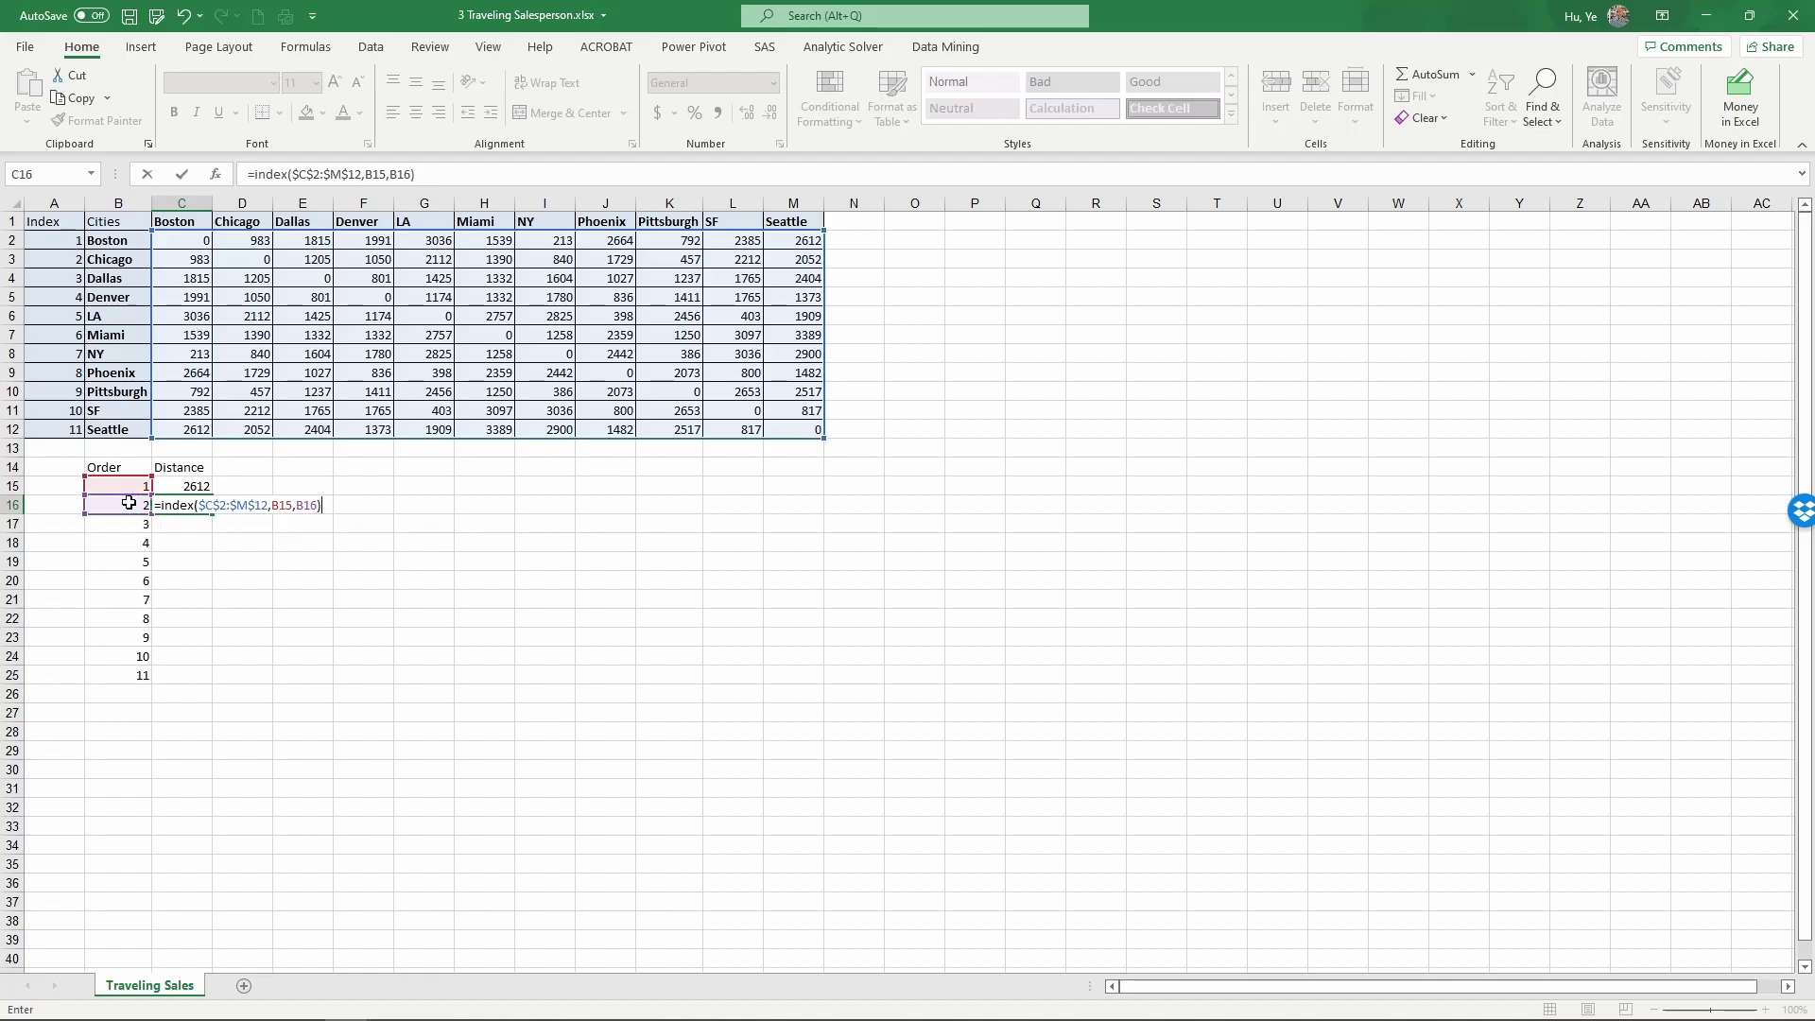
key(Return)
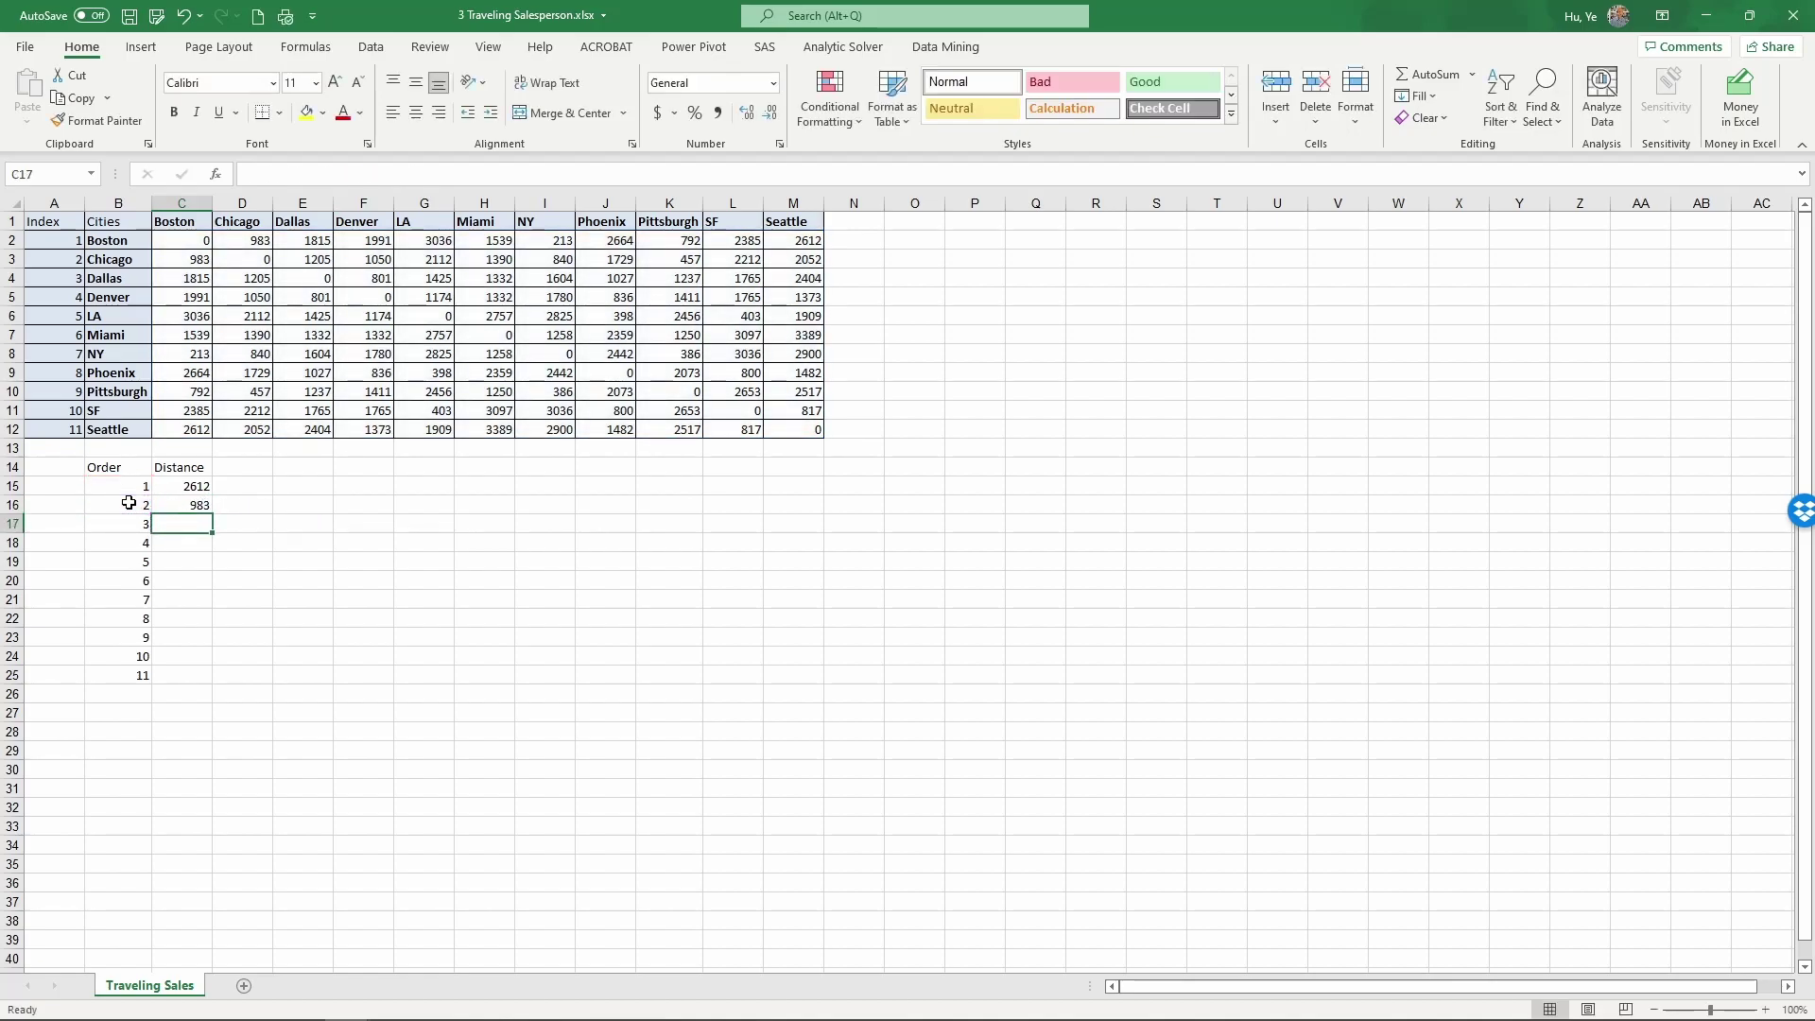
- Copy the C16 formula down to C25 and check C25's references without changing them
click(184, 506)
drag(214, 512, 215, 677)
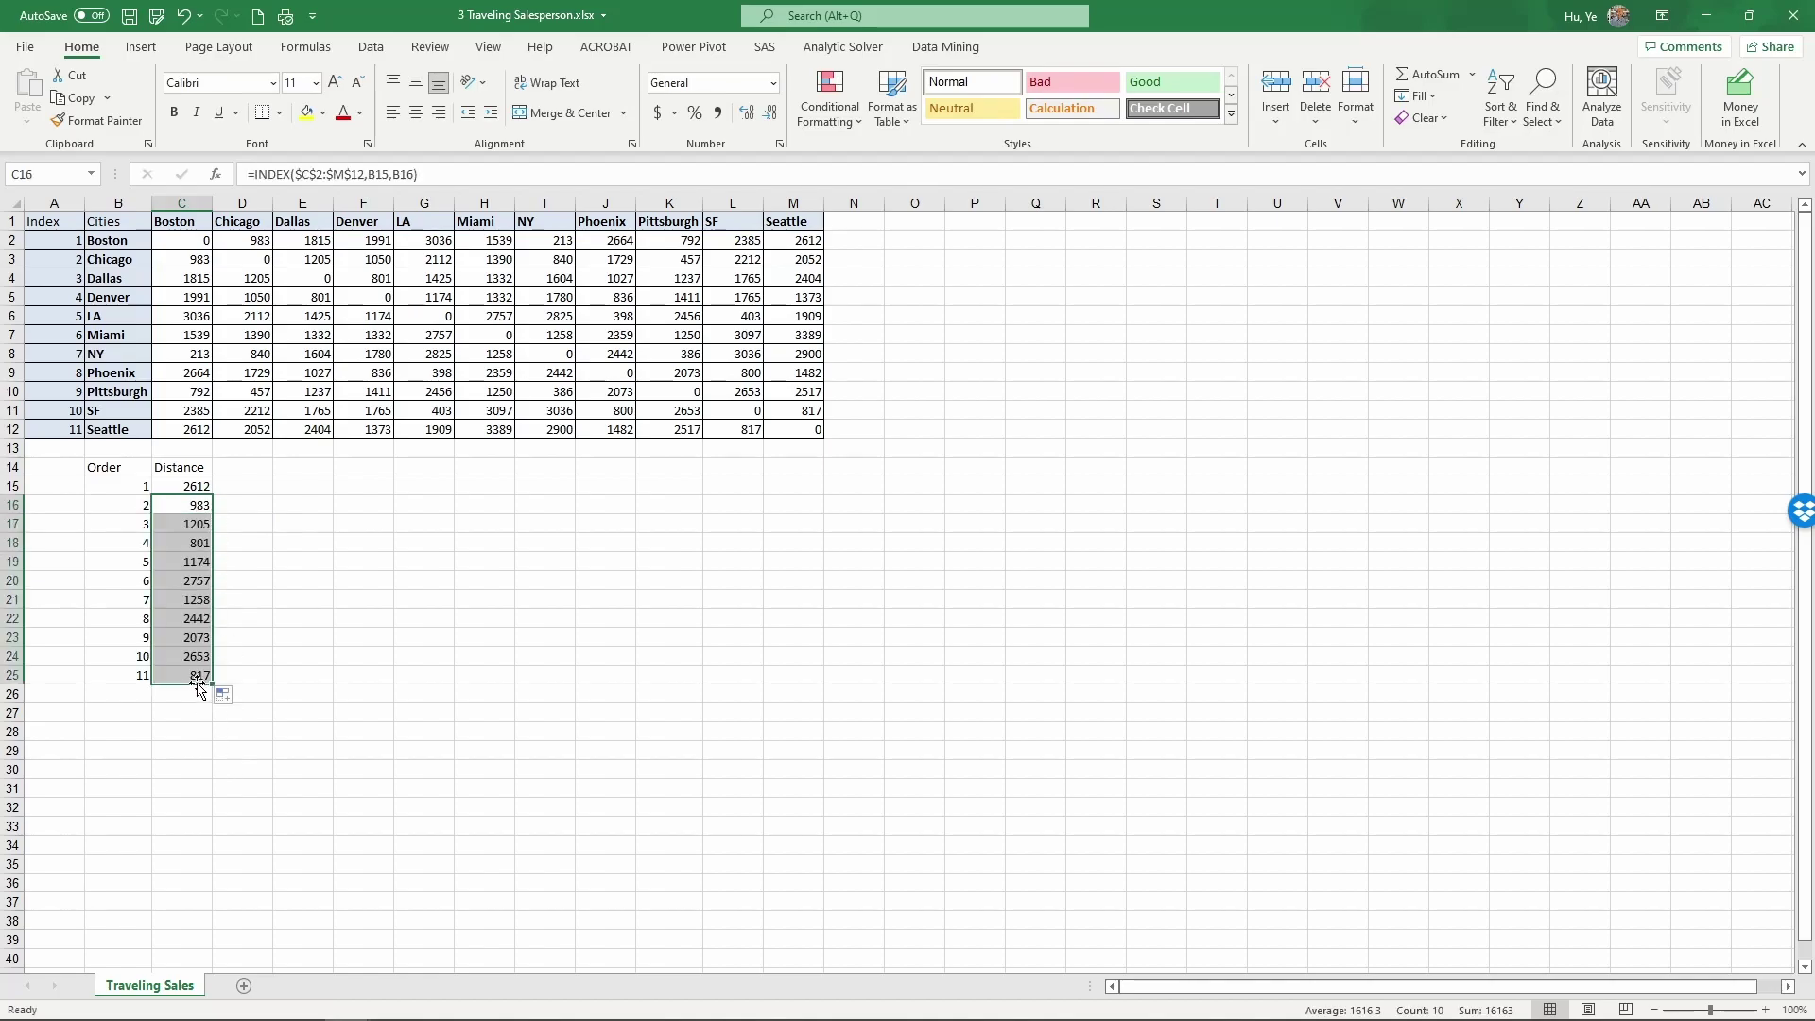
click(198, 677)
click(439, 178)
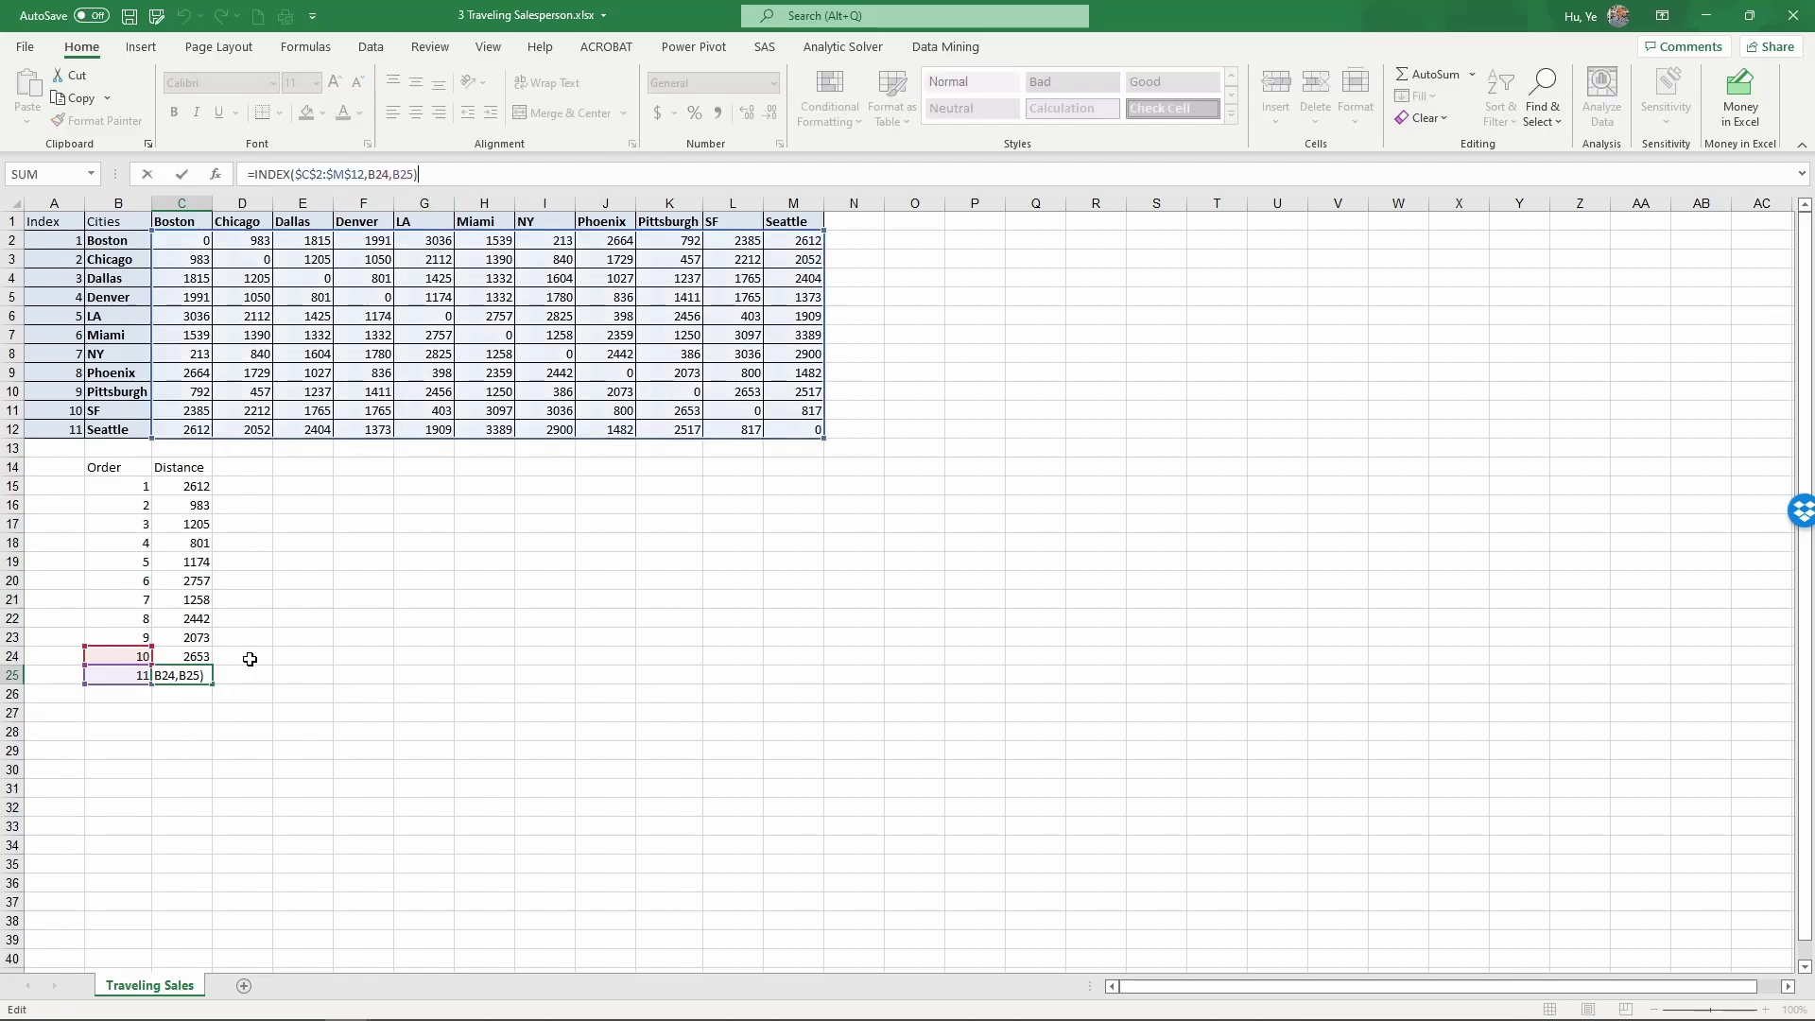
key(Escape)
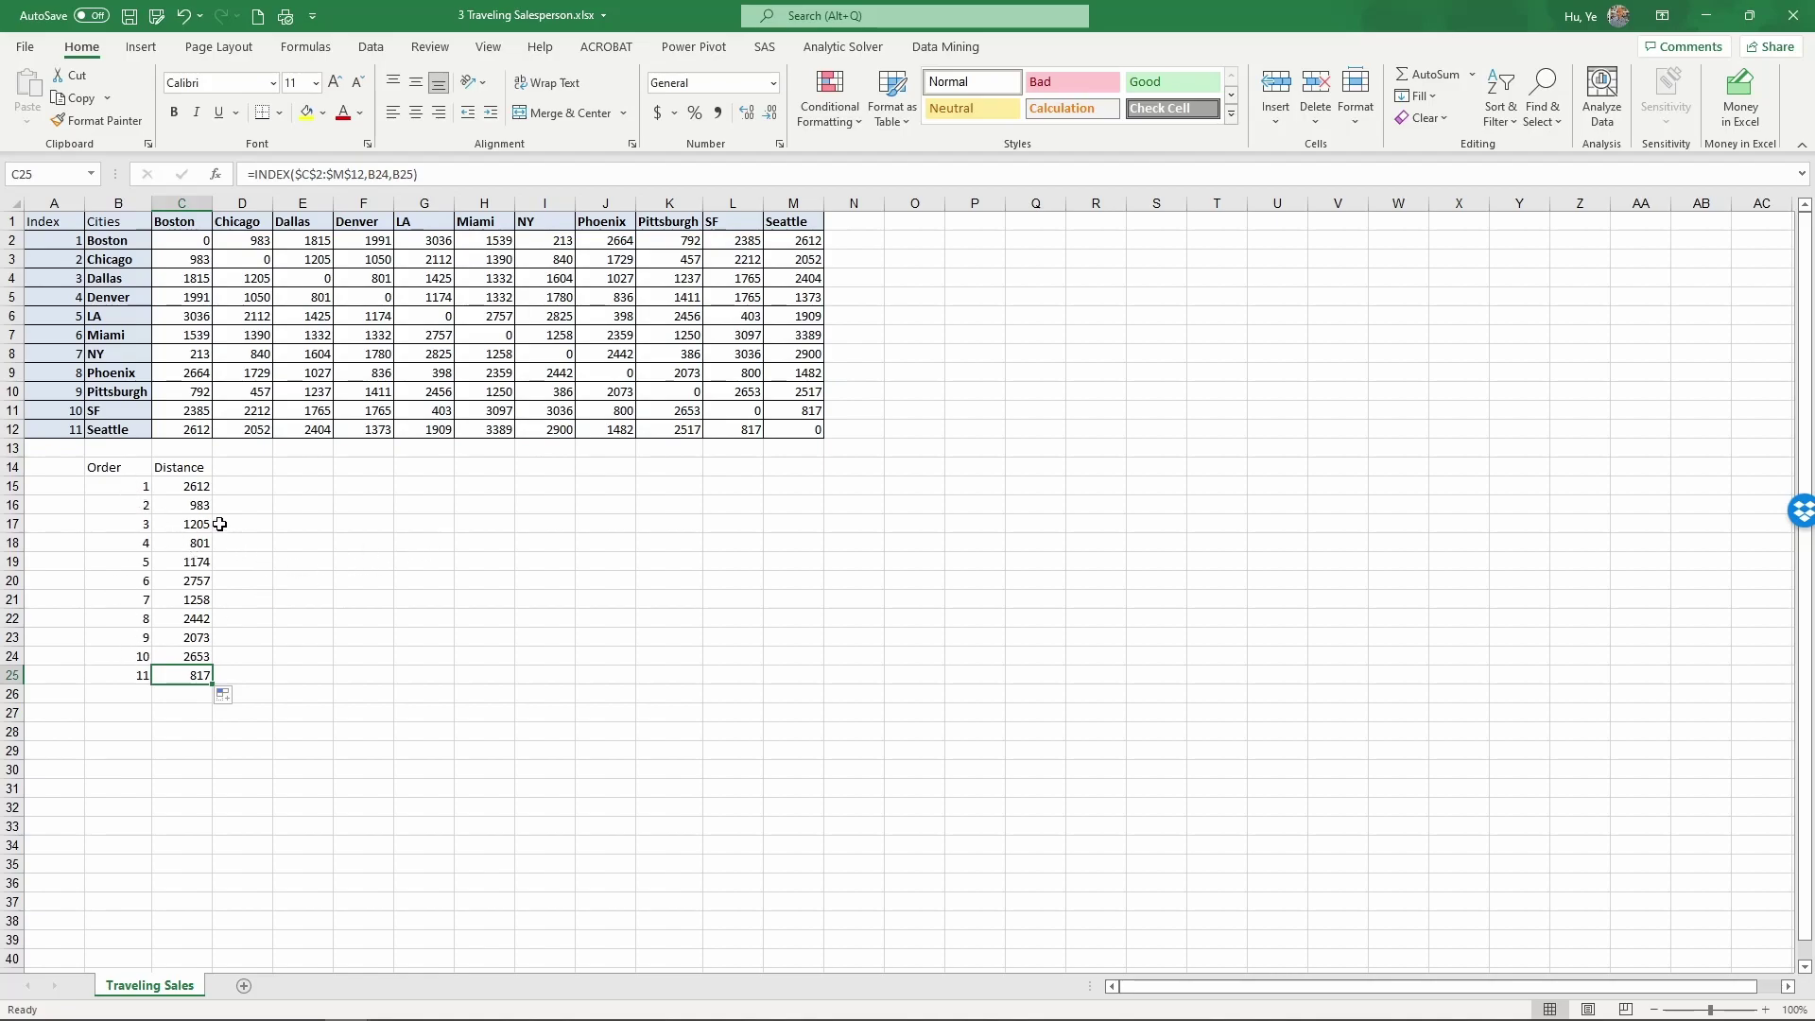
- Add a City heading in D14
click(245, 469)
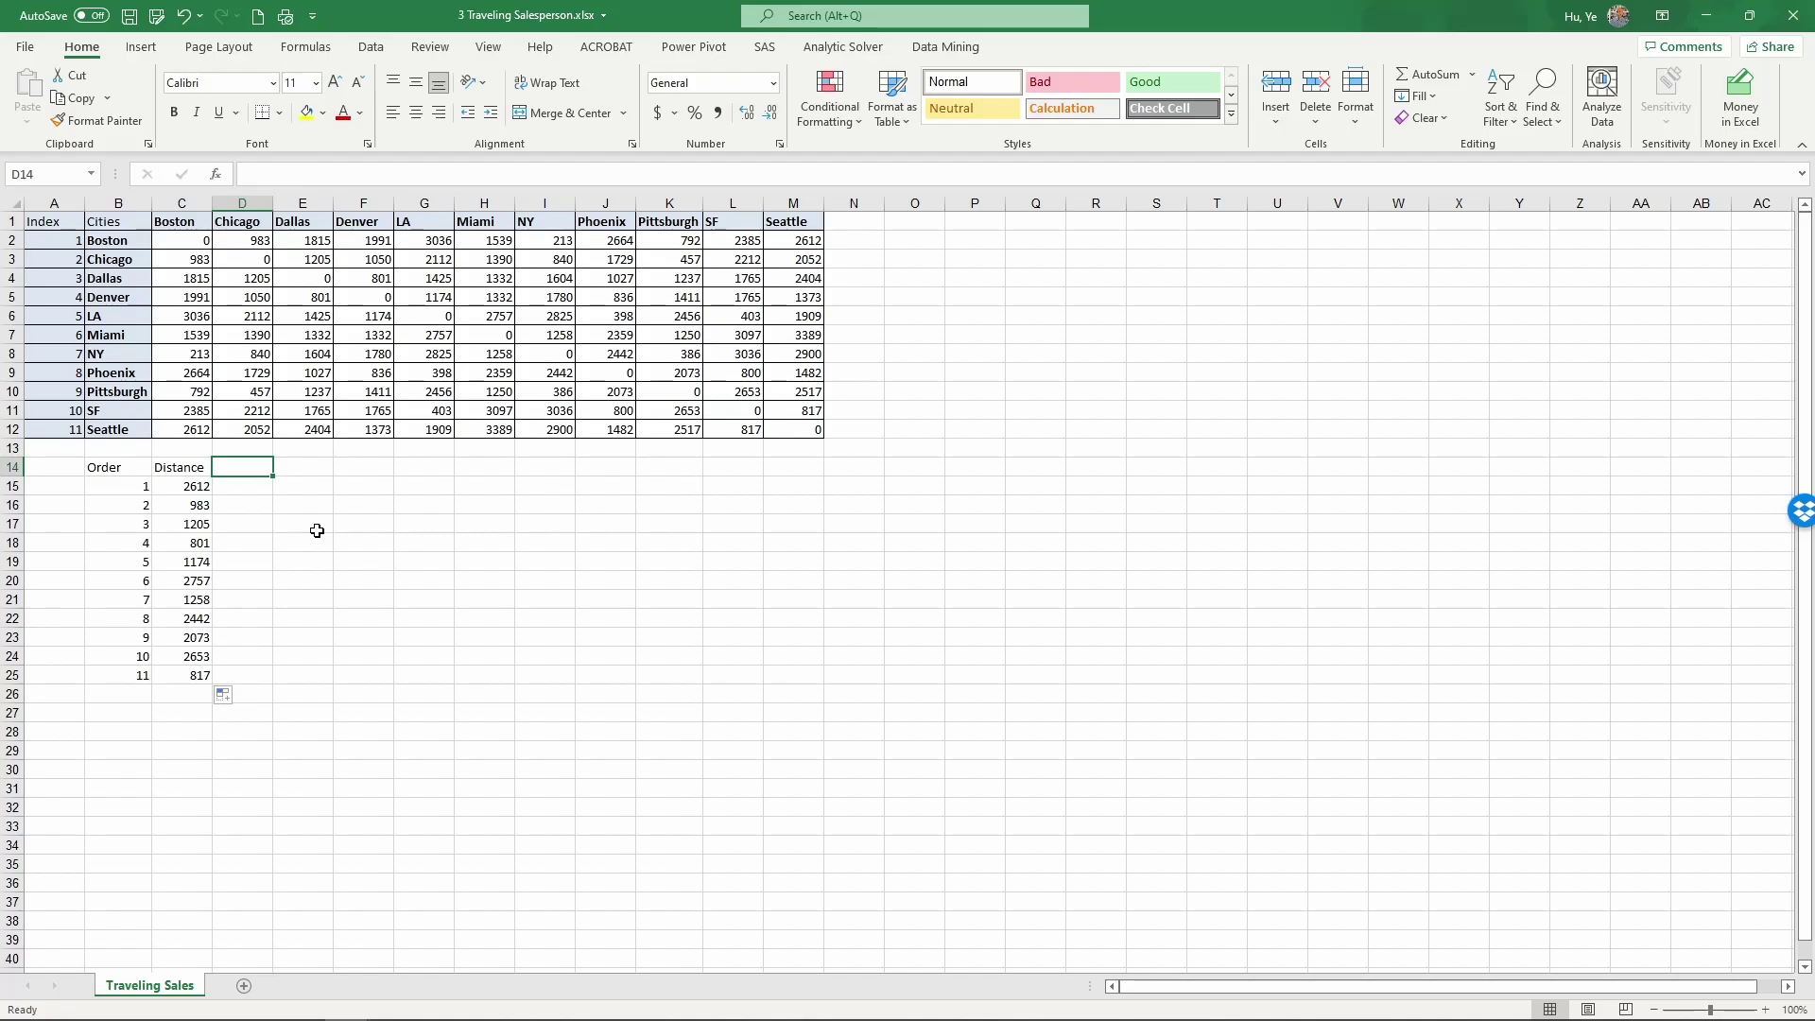
text(City)
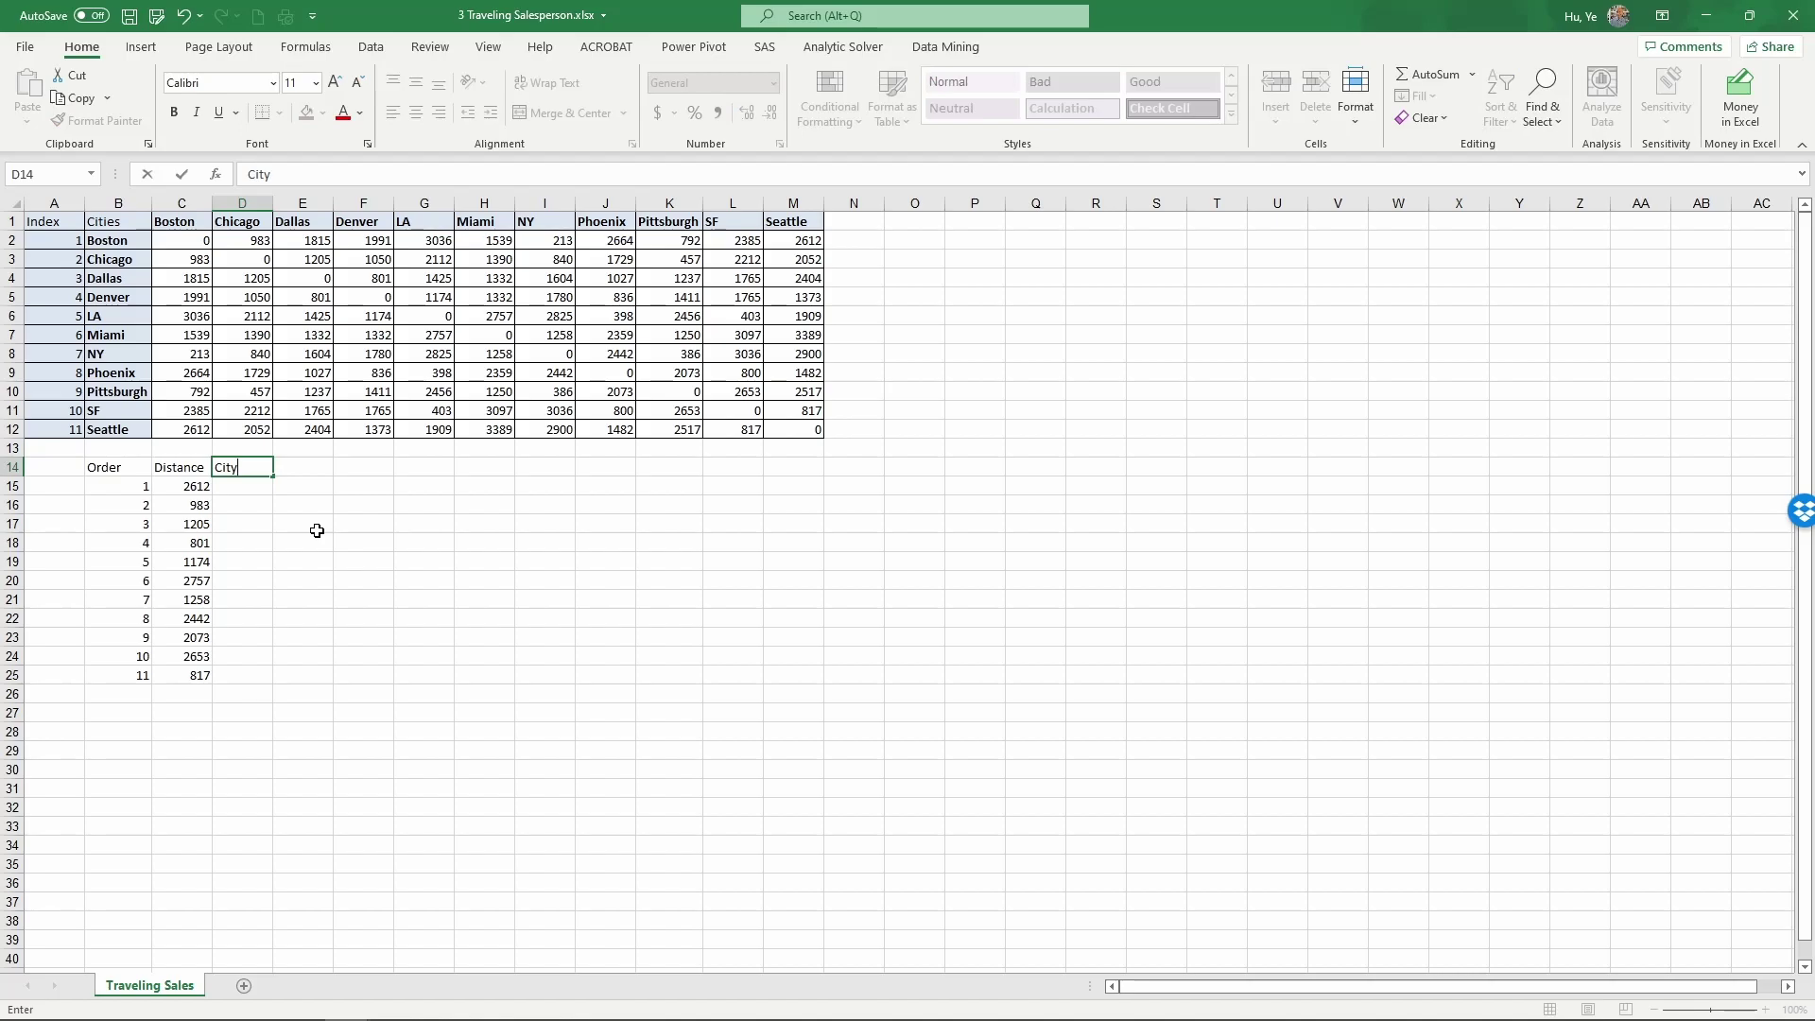
key(ctrl+Return)
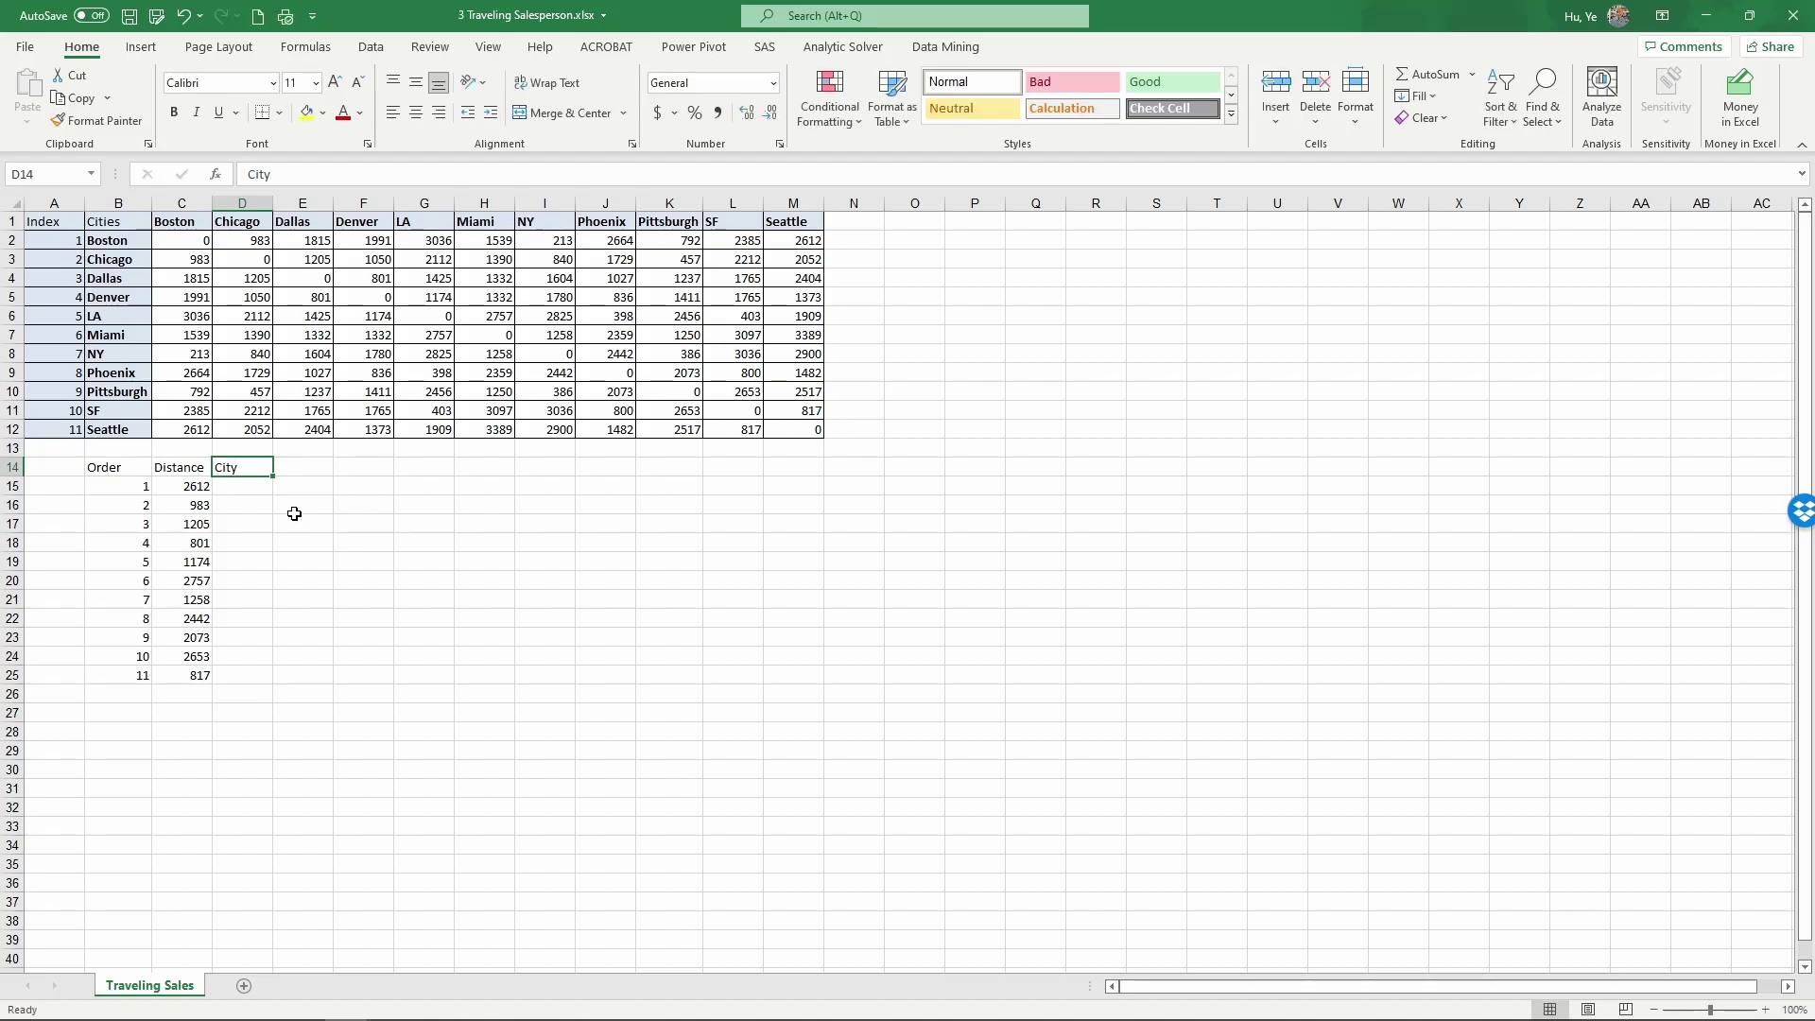
key(Down)
- Enter =VLOOKUP(B15,$A$2:$B$12,2,FALSE) in D15 so it shows Boston
text(=)
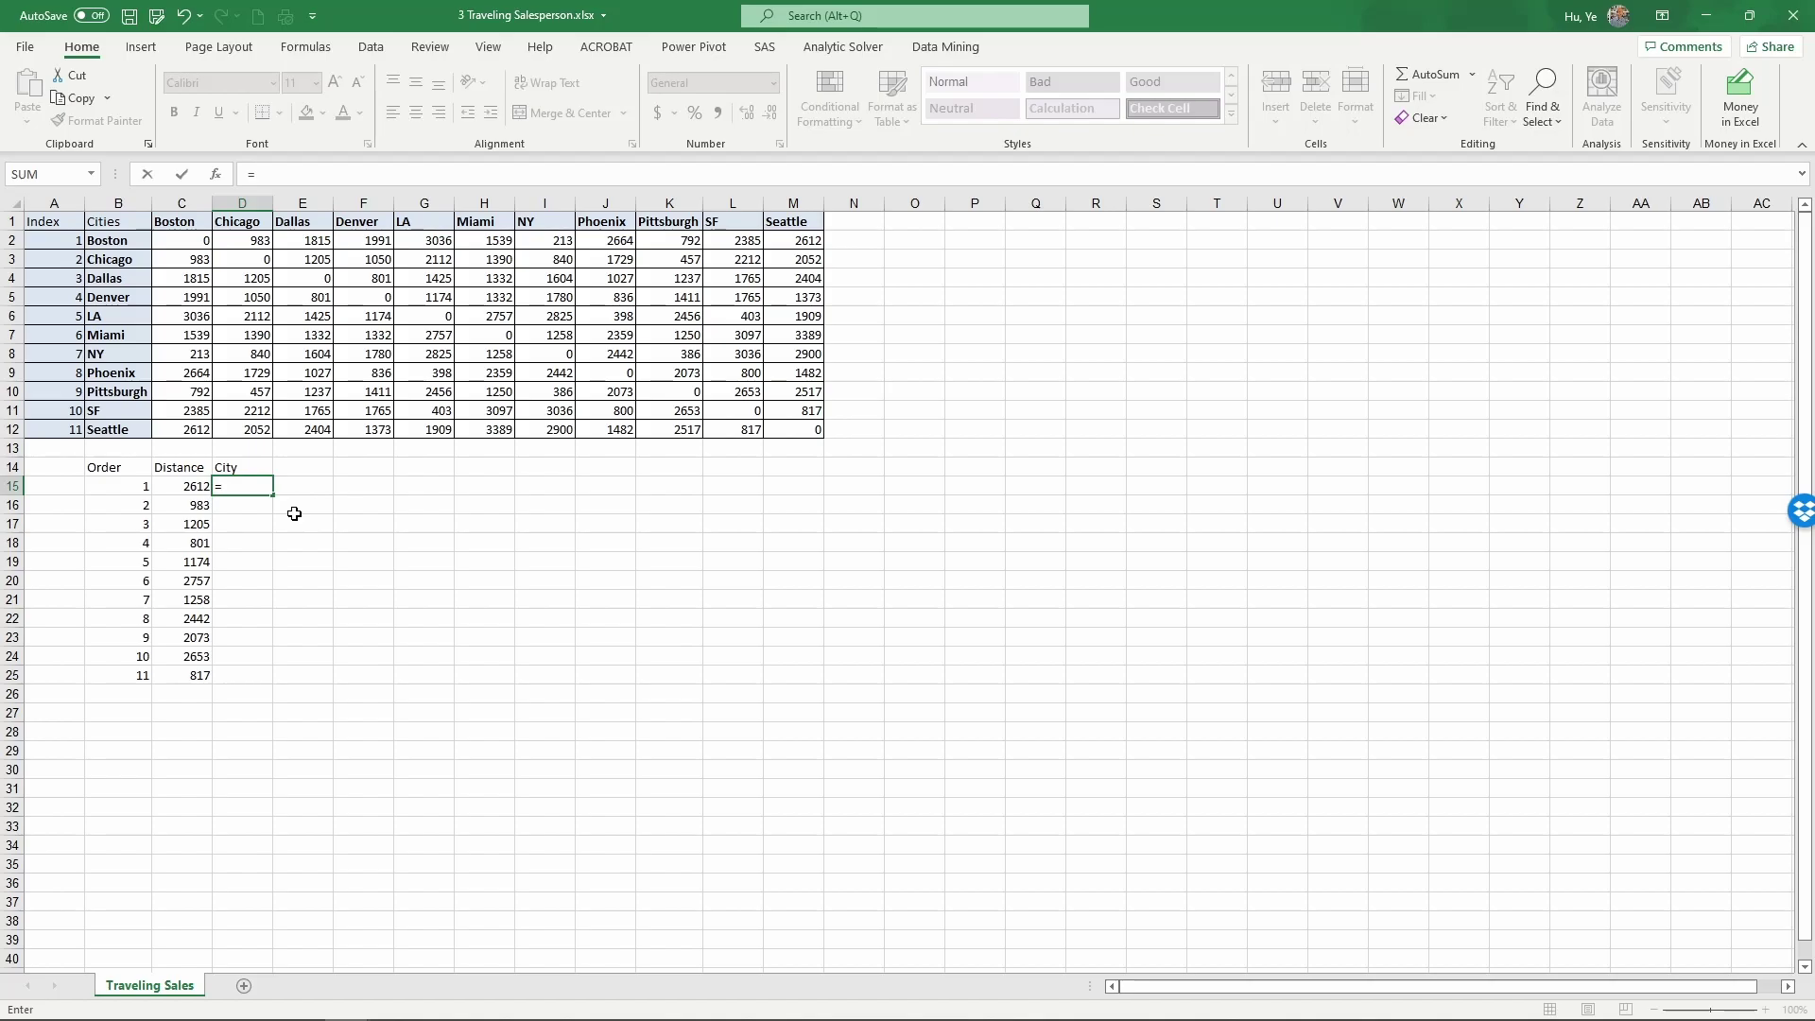
text(vlookup()
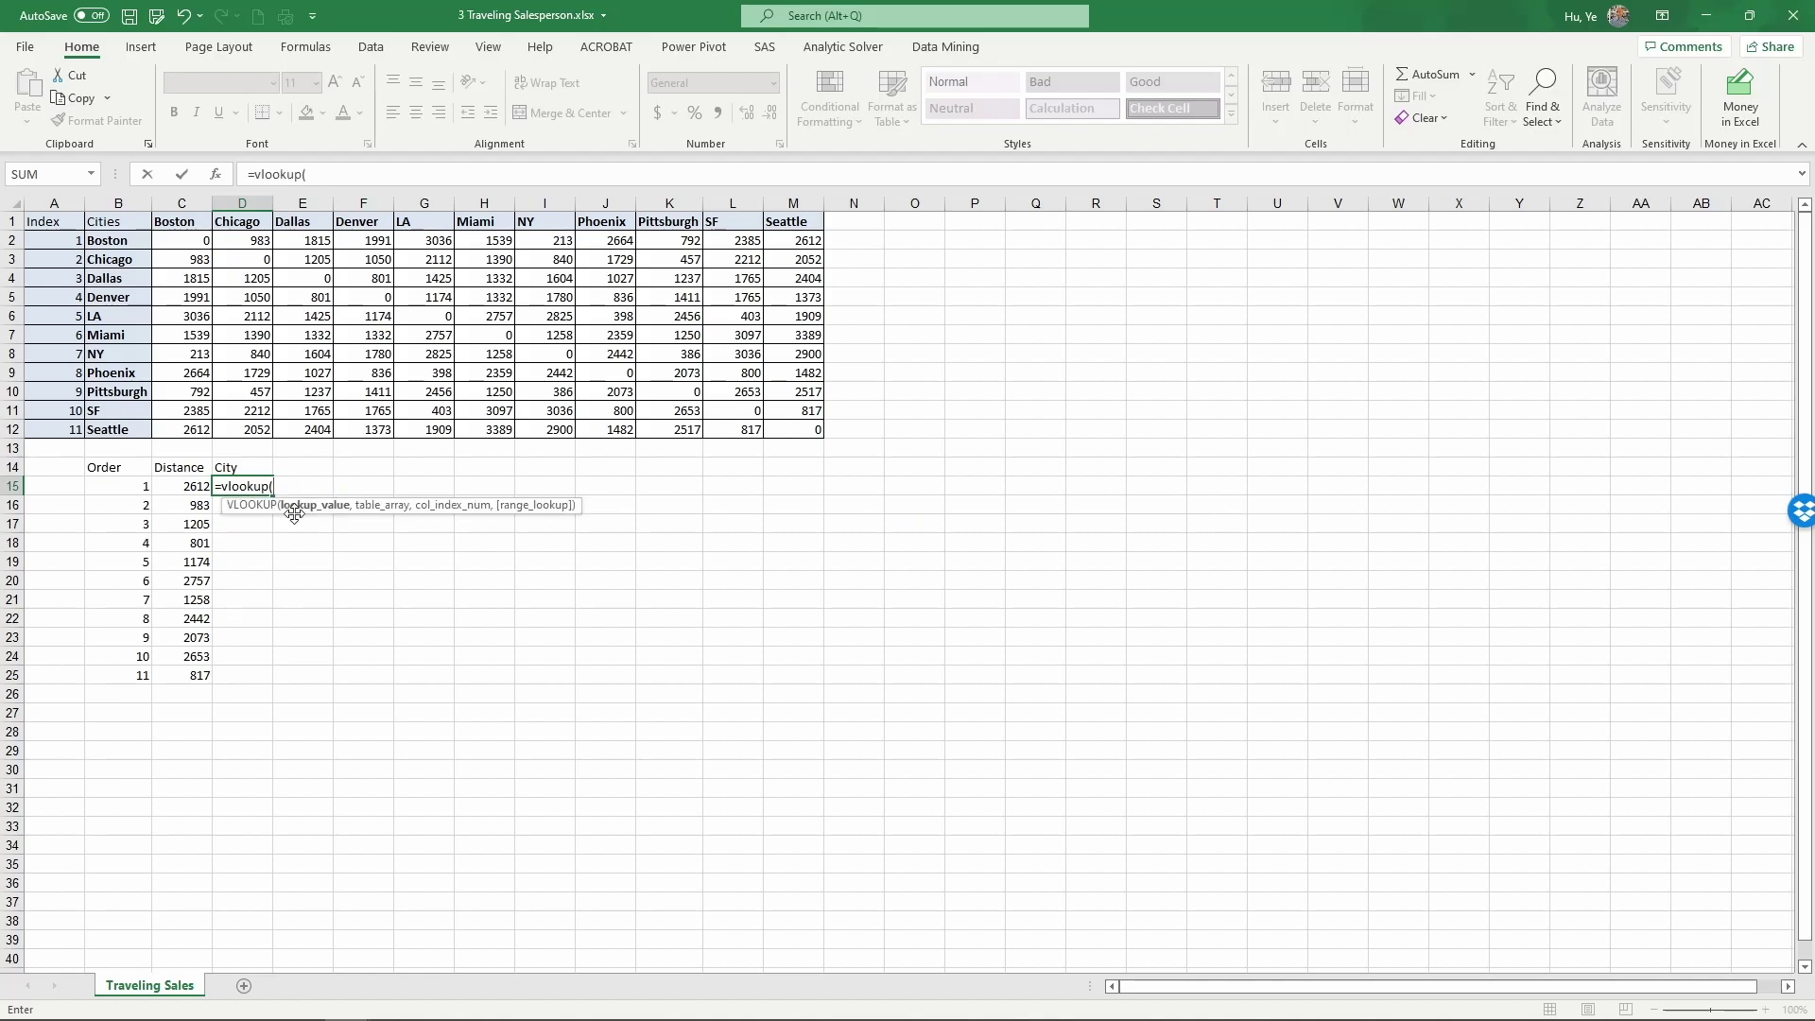
click(108, 487)
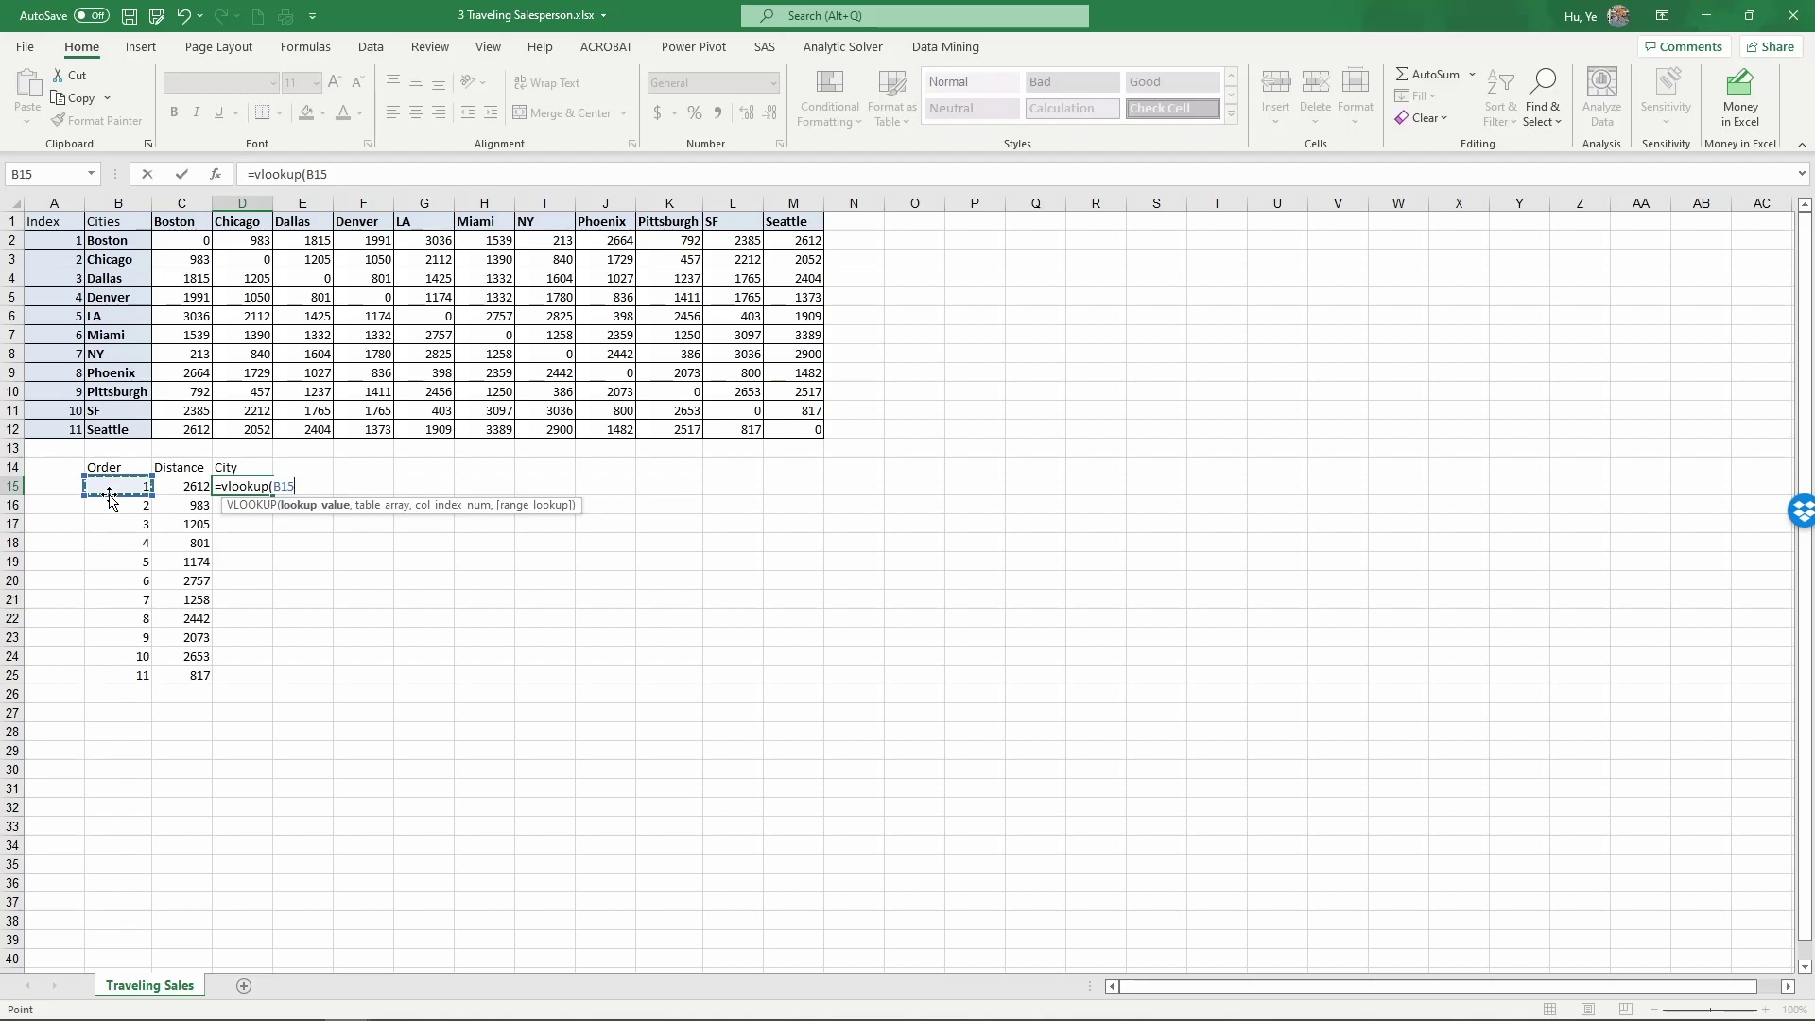
text(,)
drag(57, 242, 110, 426)
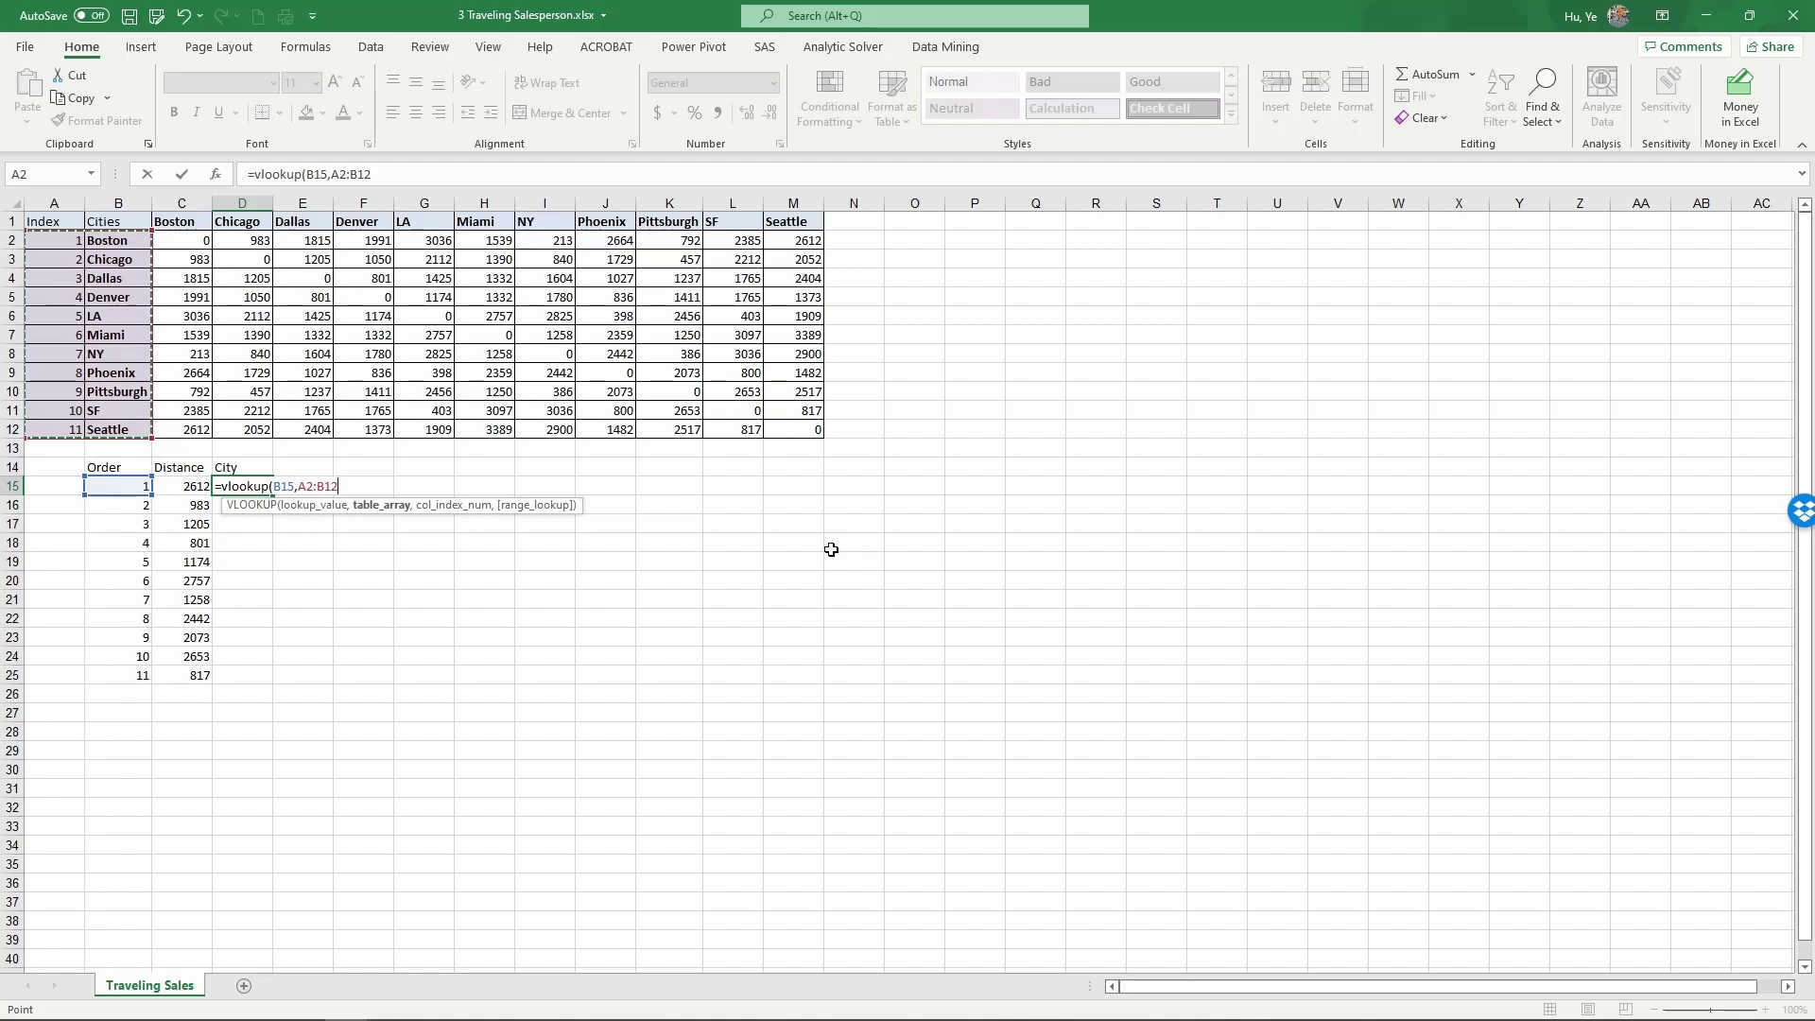
key(F4)
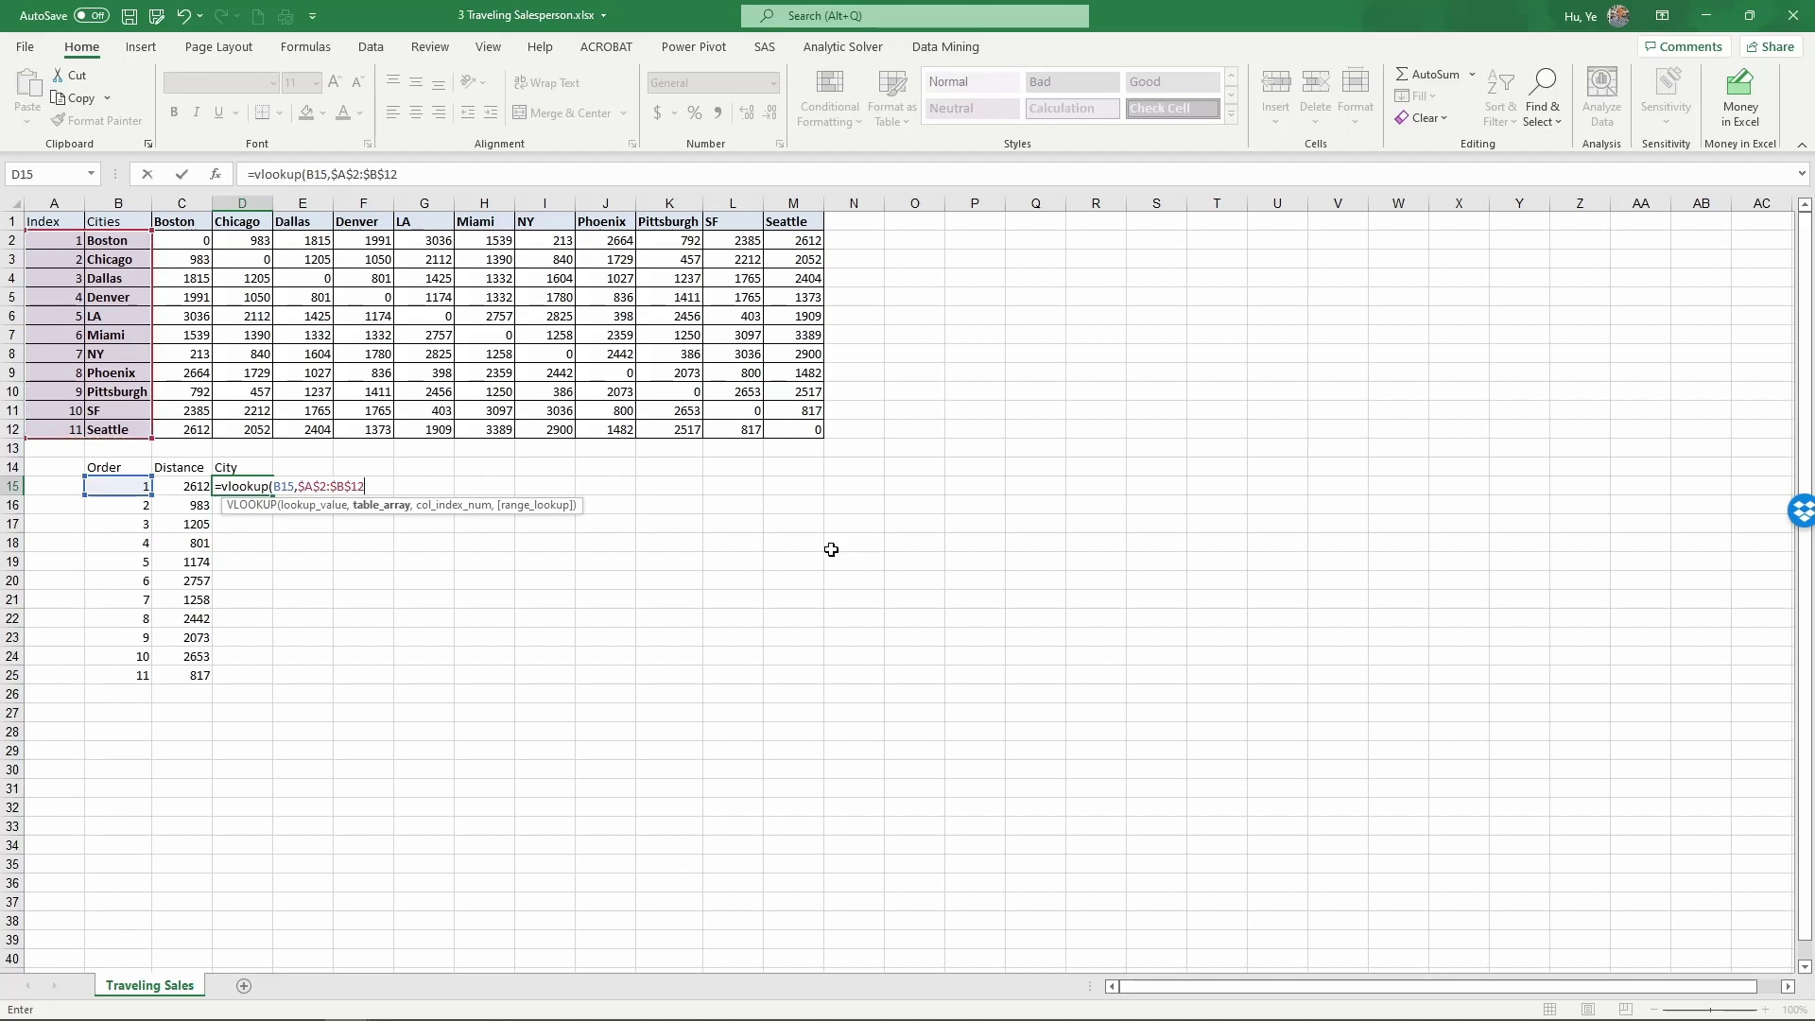
text(,2,)
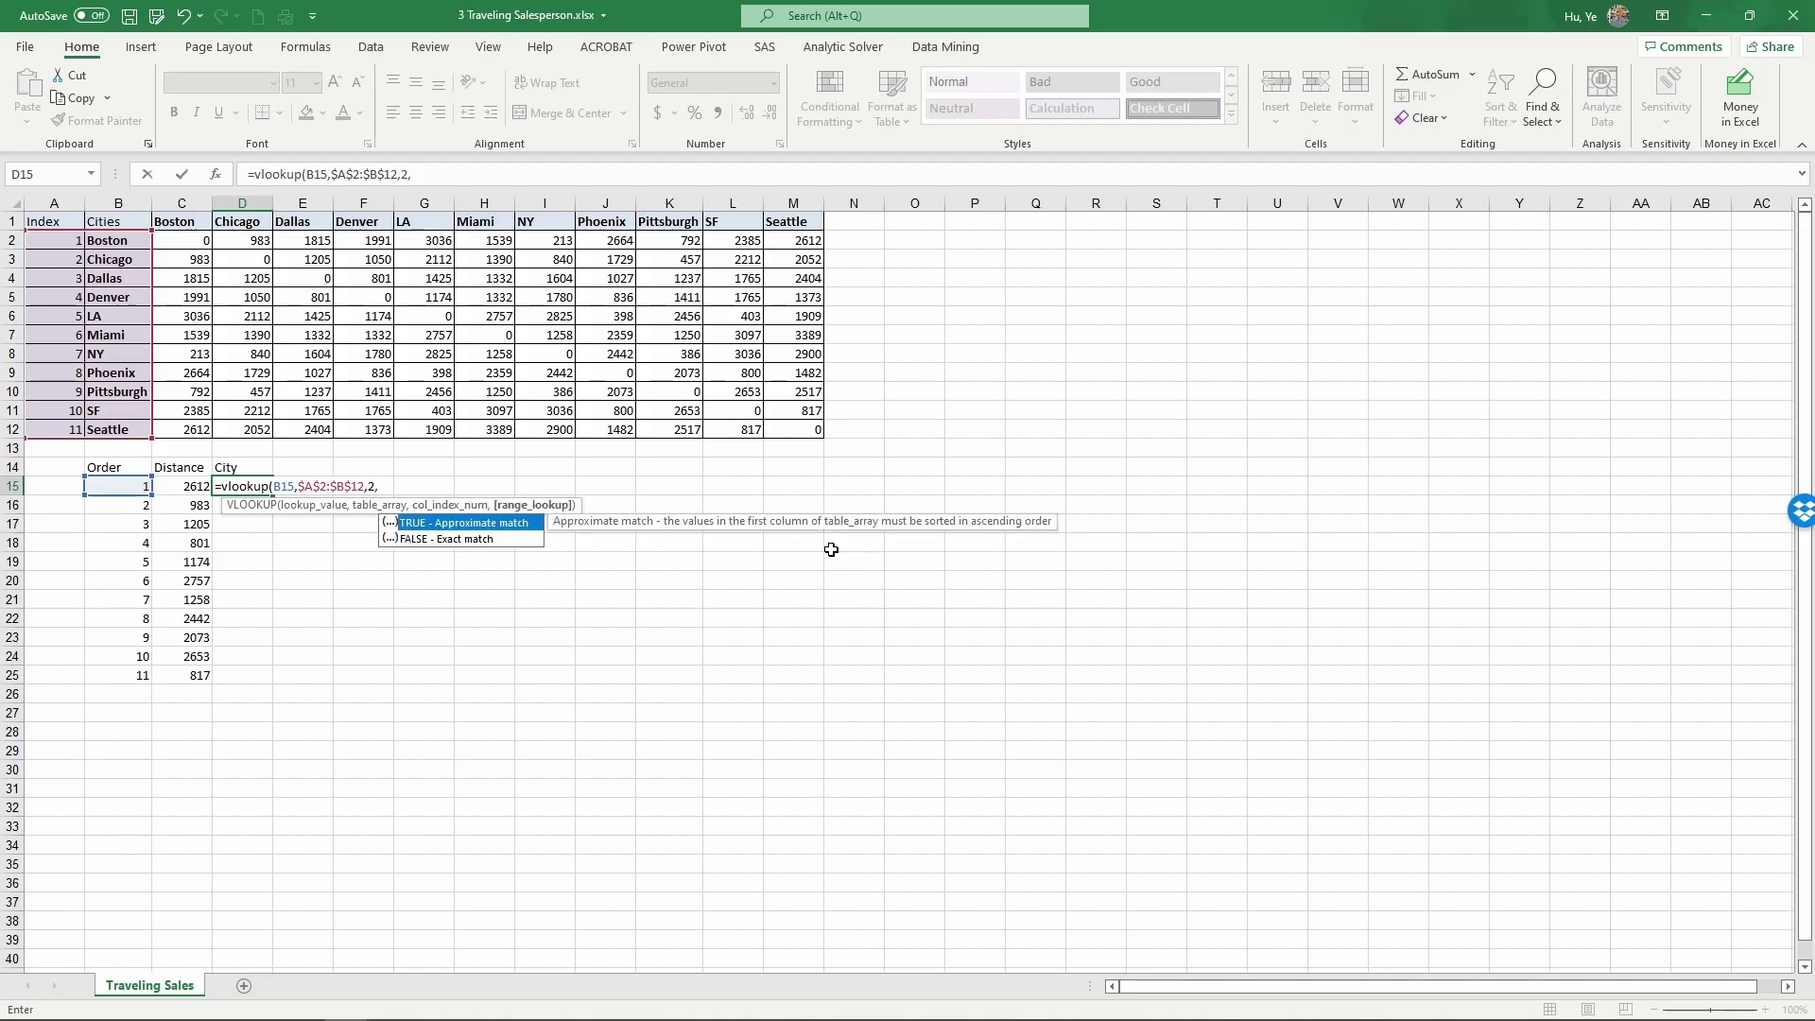
text(false))
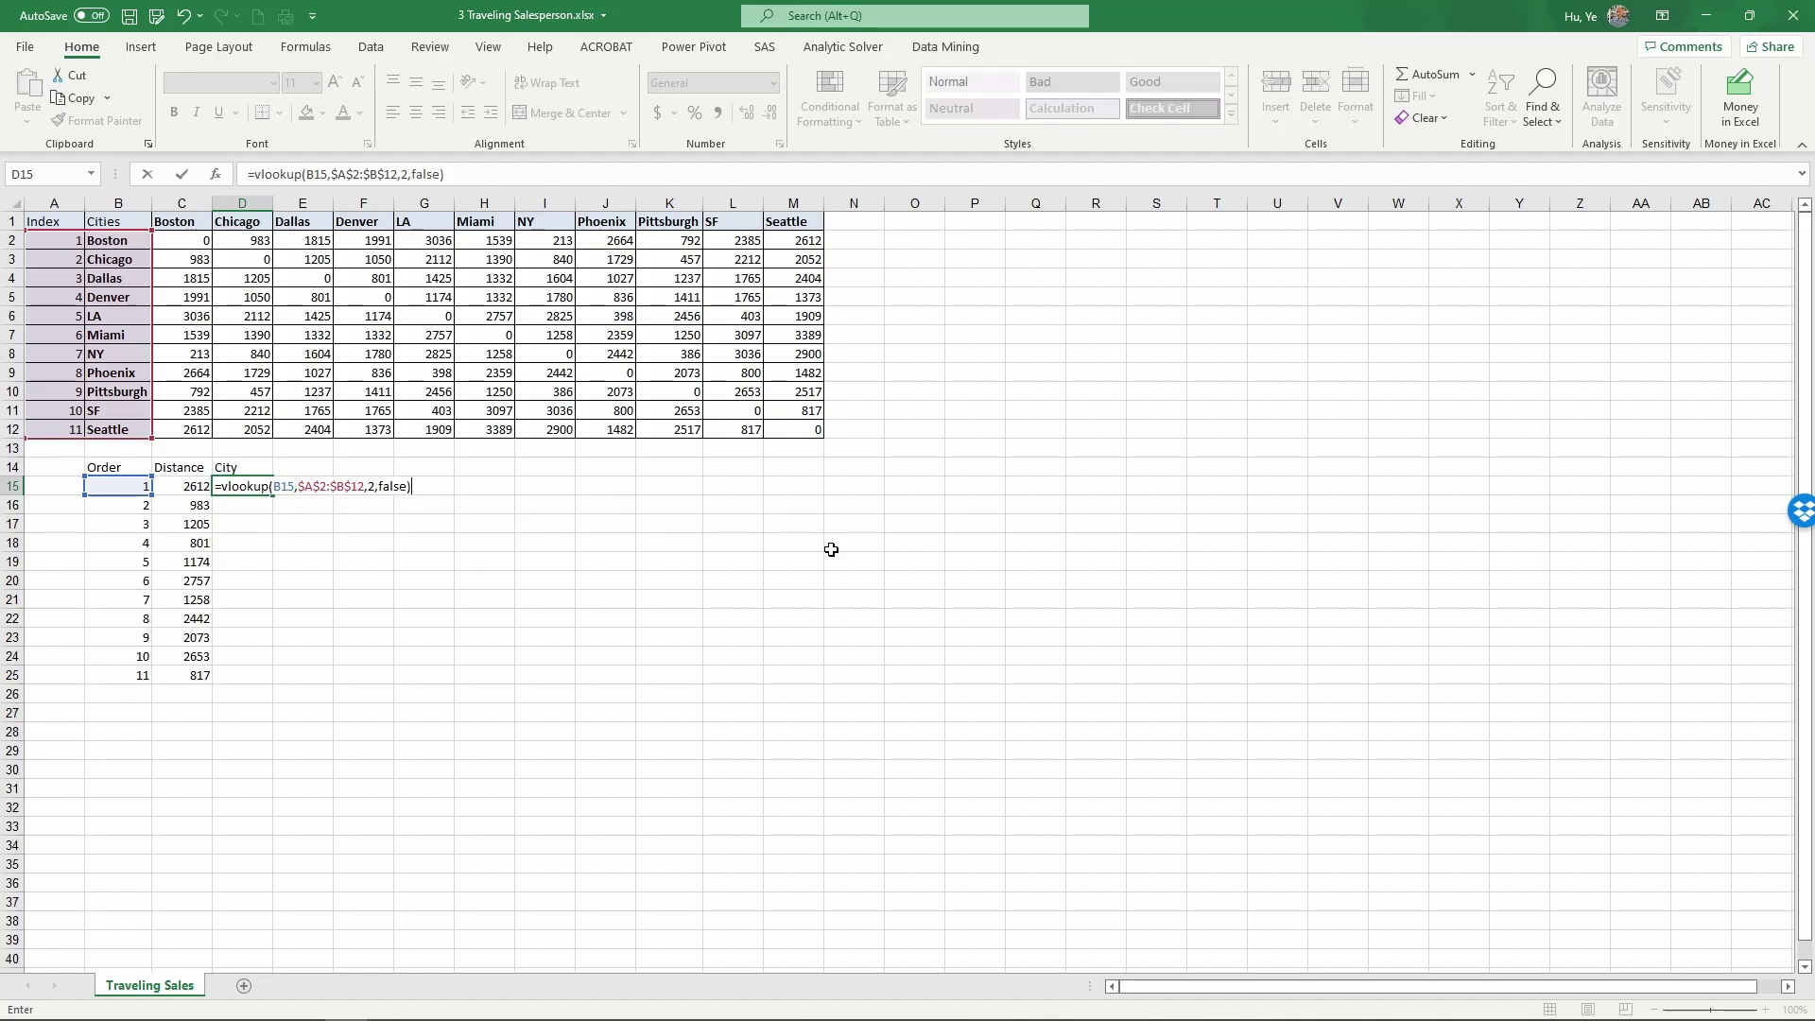
key(Return)
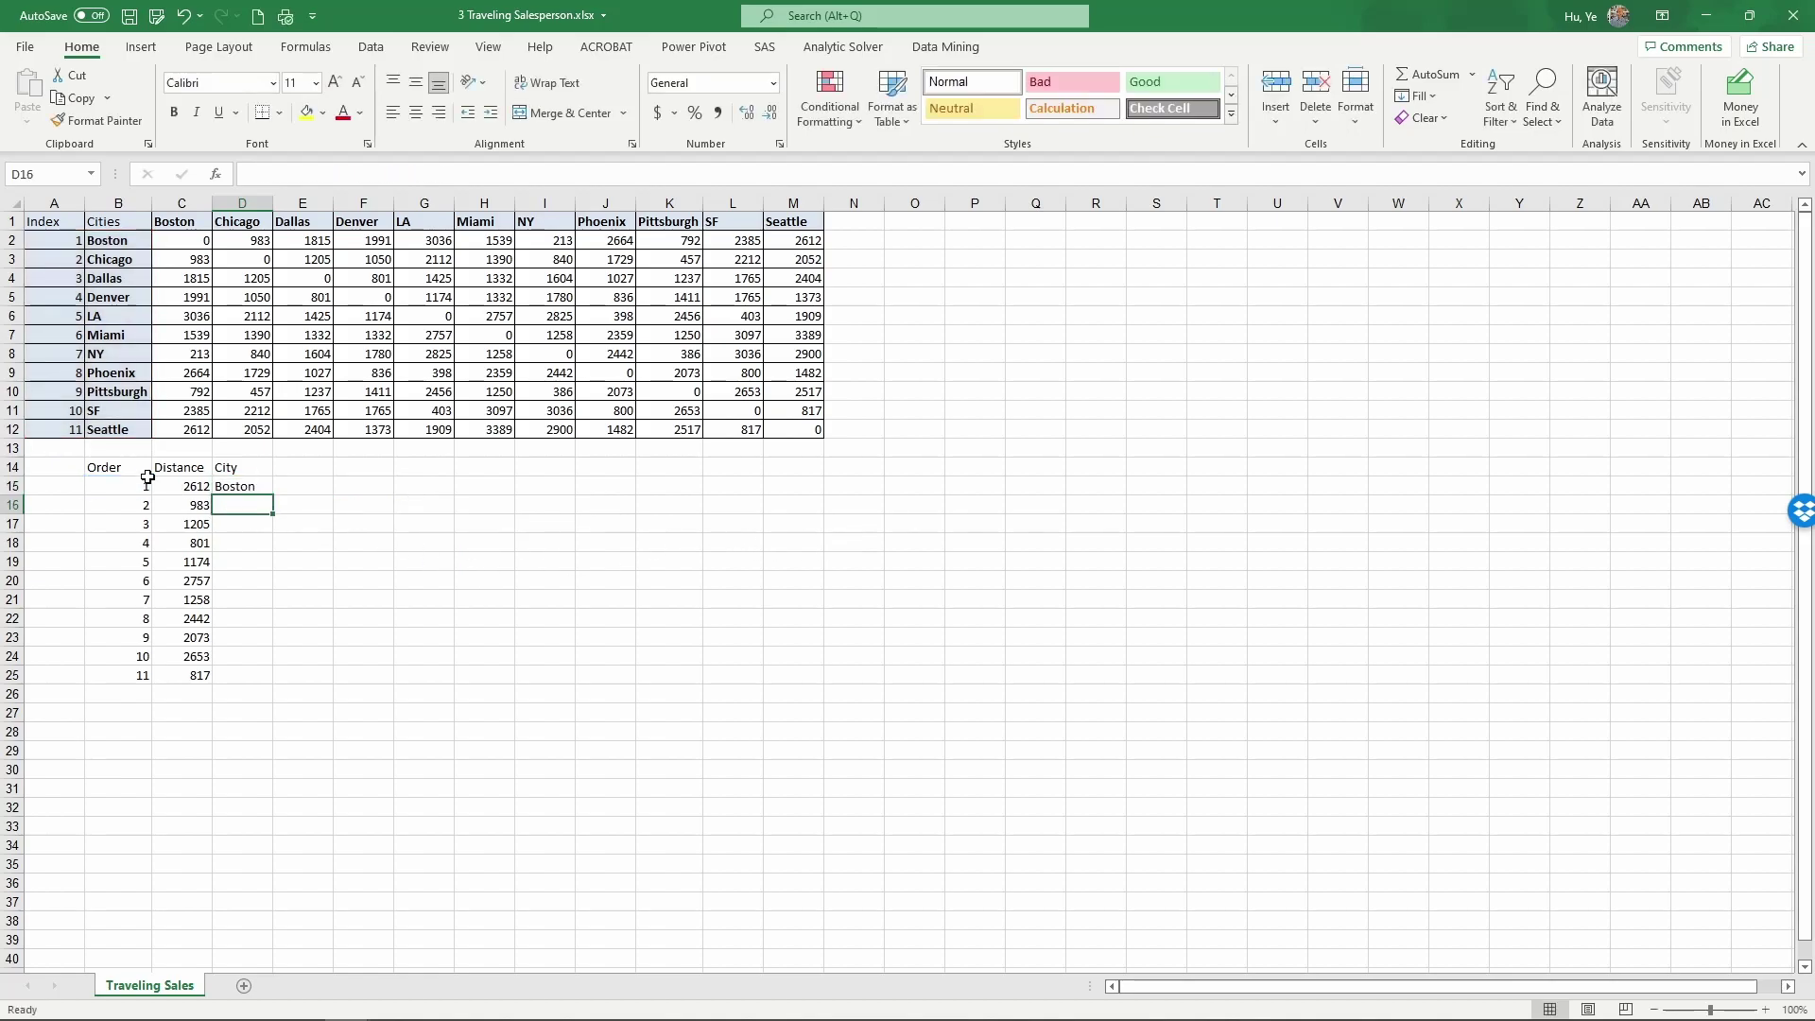
- Fill the city formula down to D25, listing Boston through Seattle
click(118, 242)
click(235, 487)
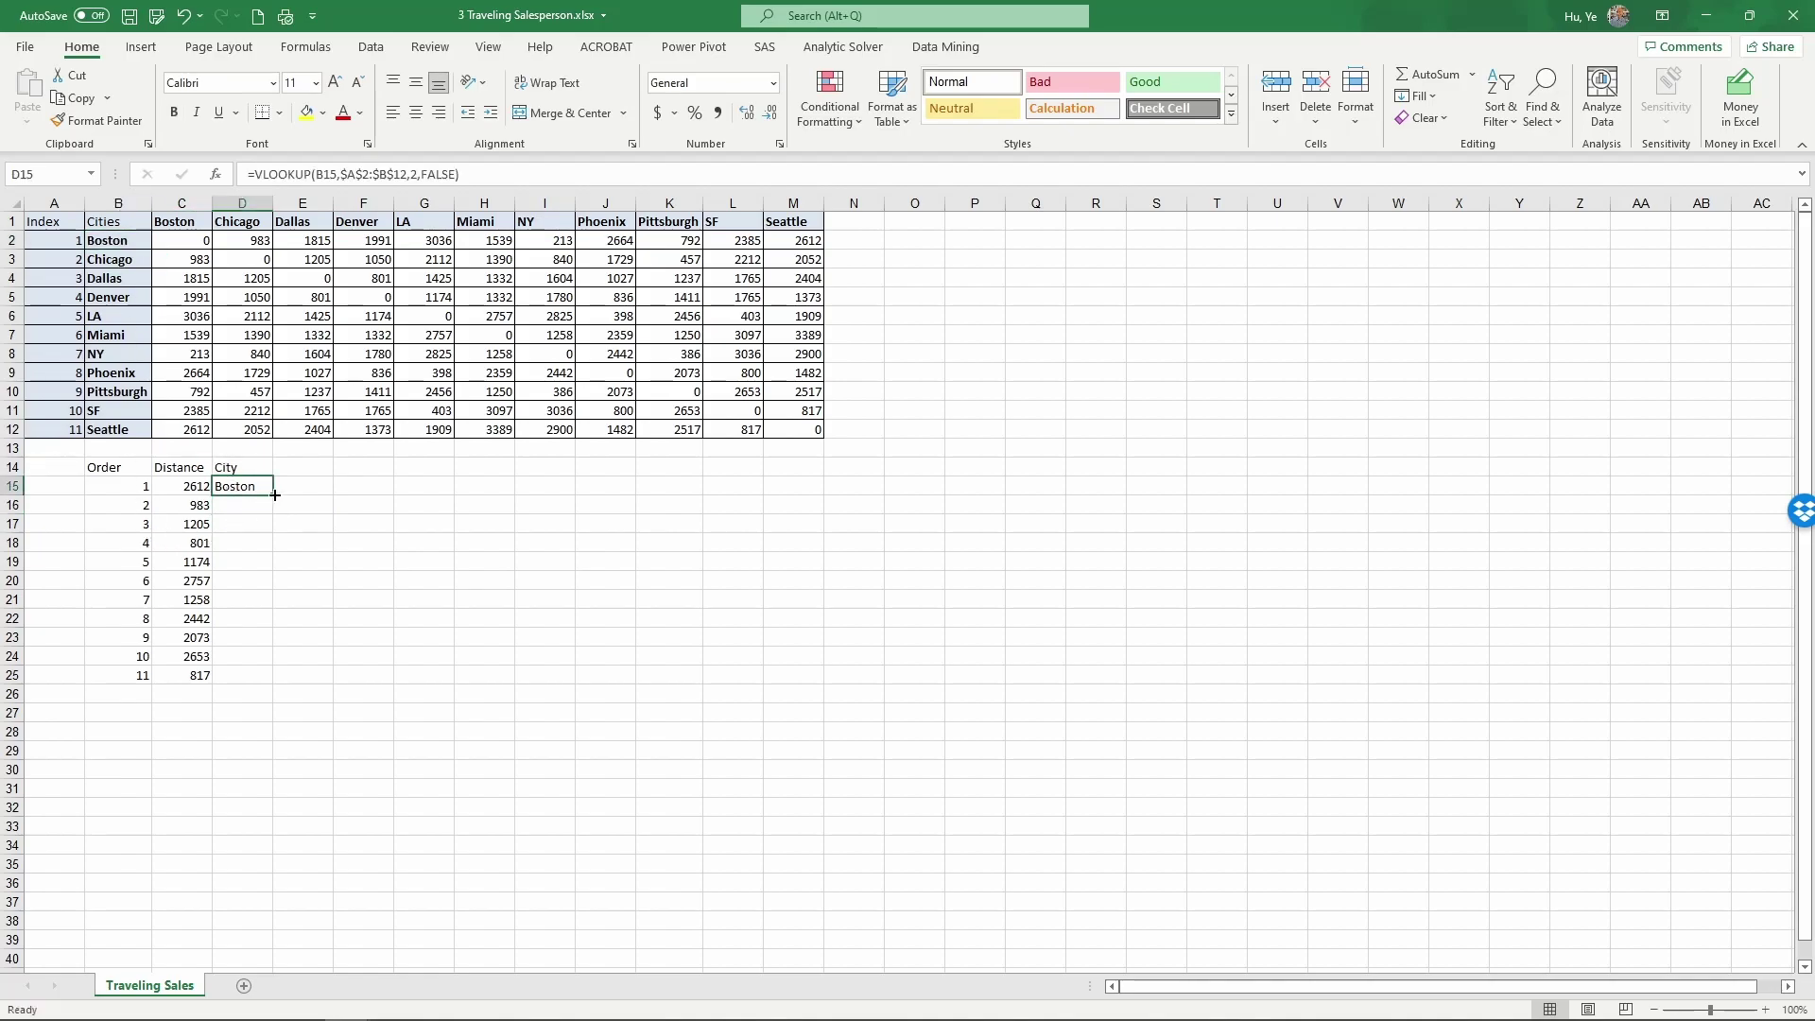
double_click(274, 494)
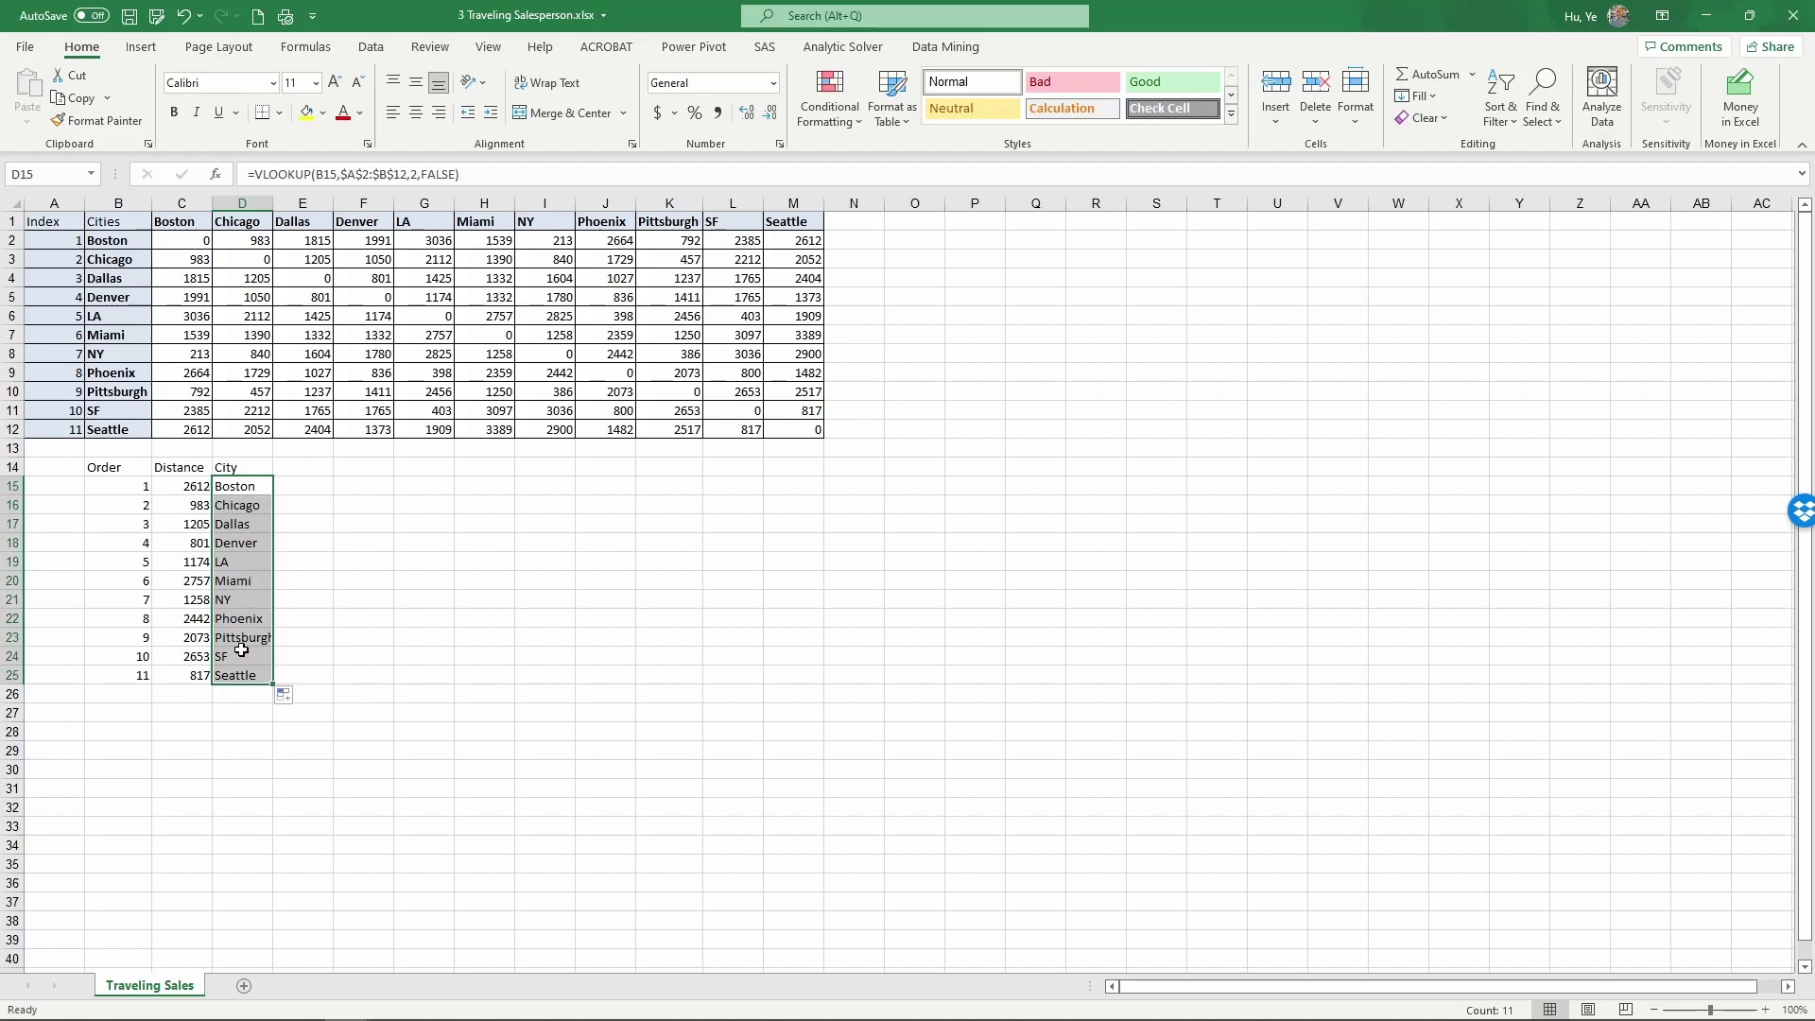
click(143, 697)
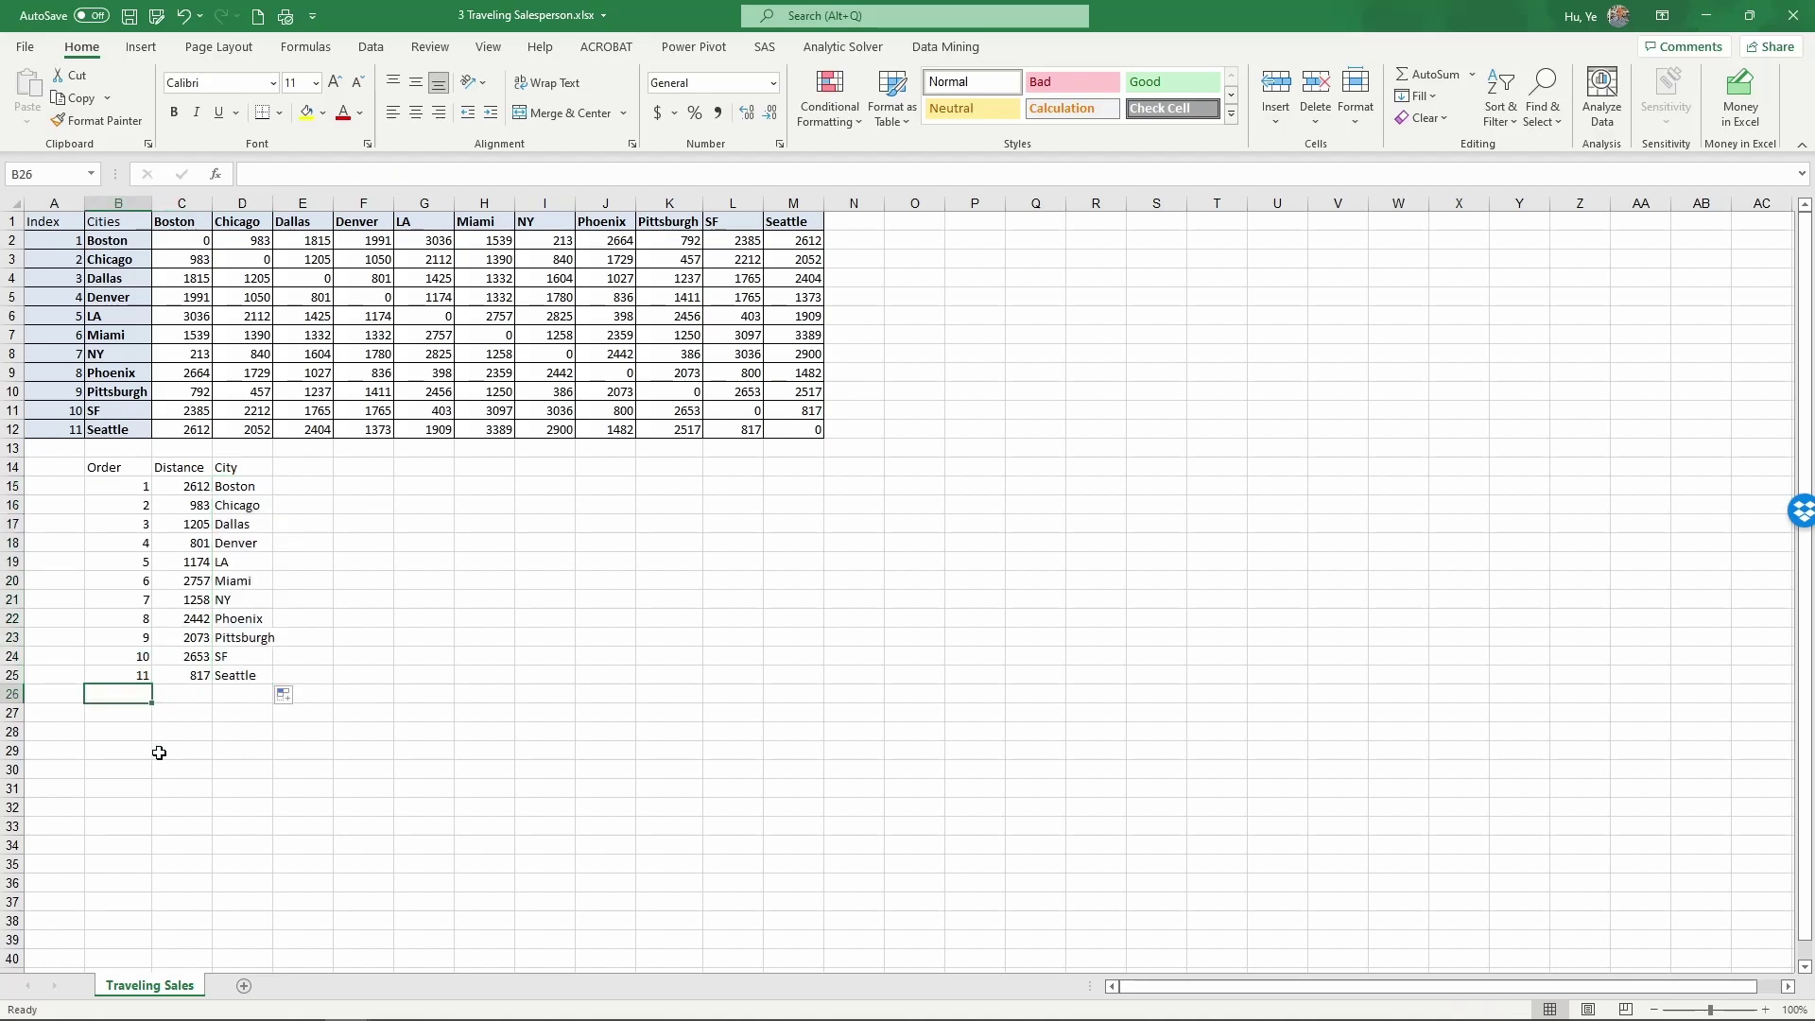
- Label B26 Total and enter =SUM(C15:C25) in C26, giving 18775
text(Total)
key(Tab)
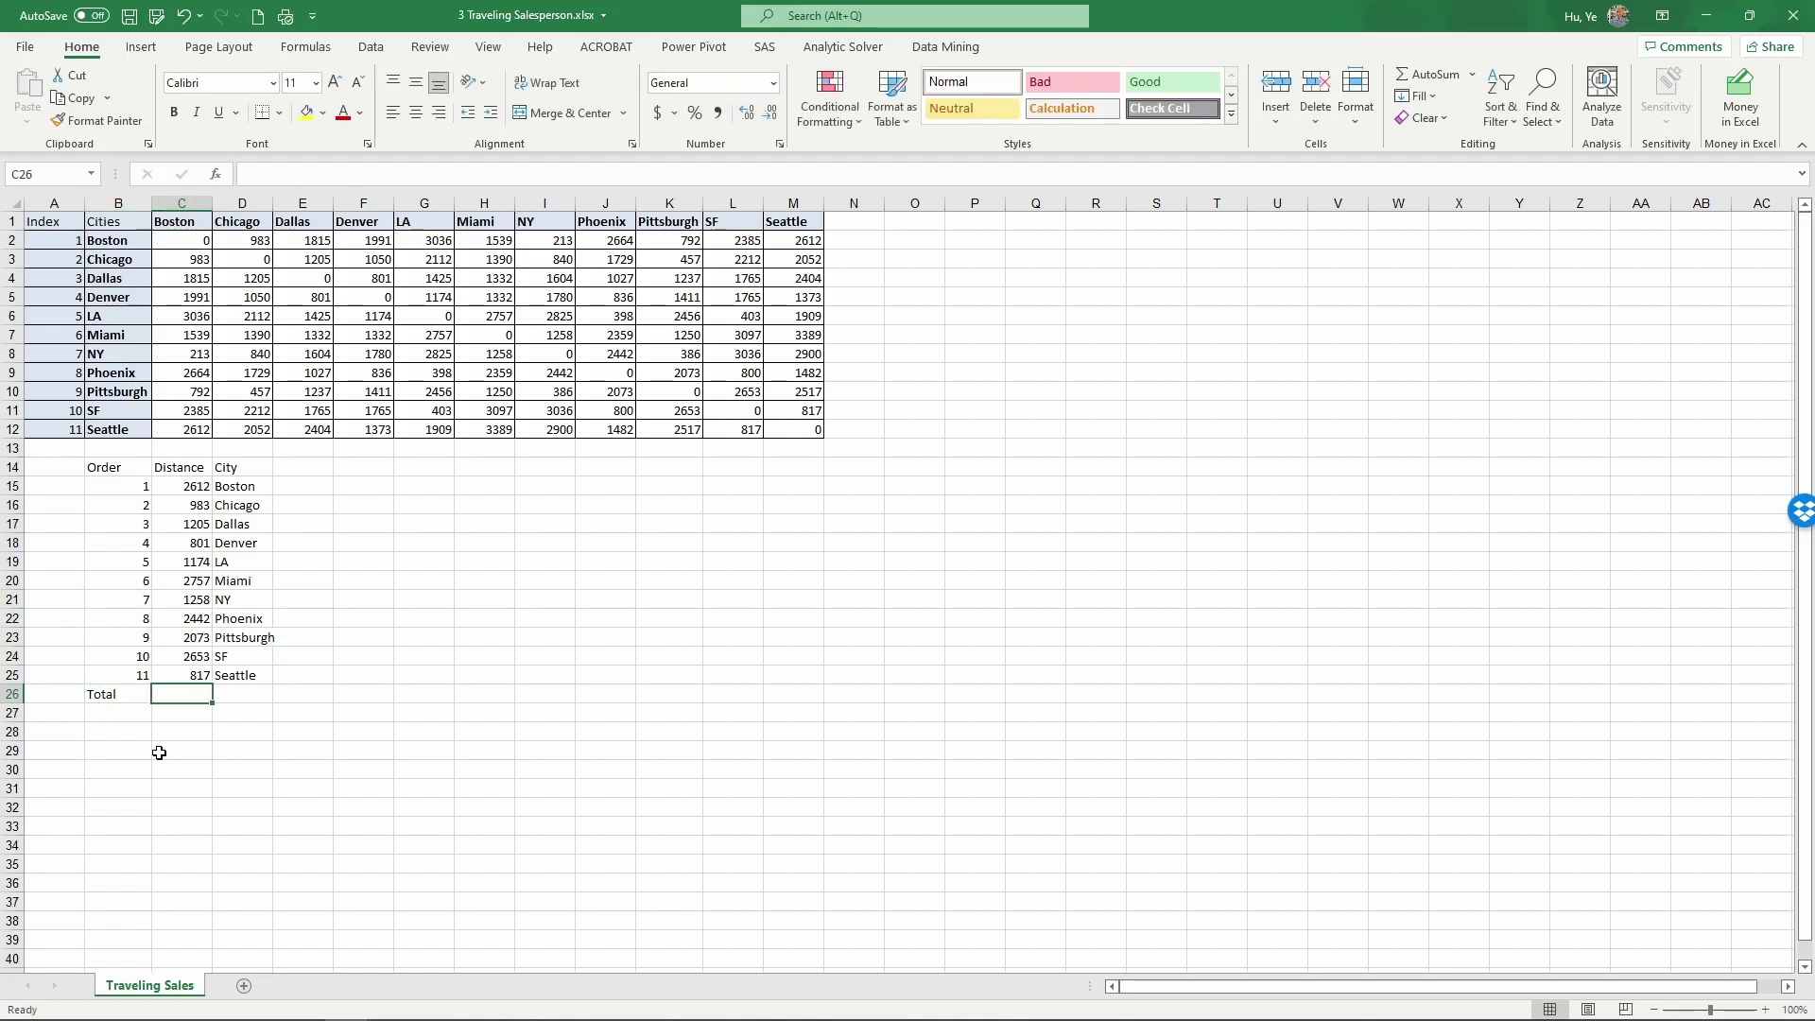
text(=sum()
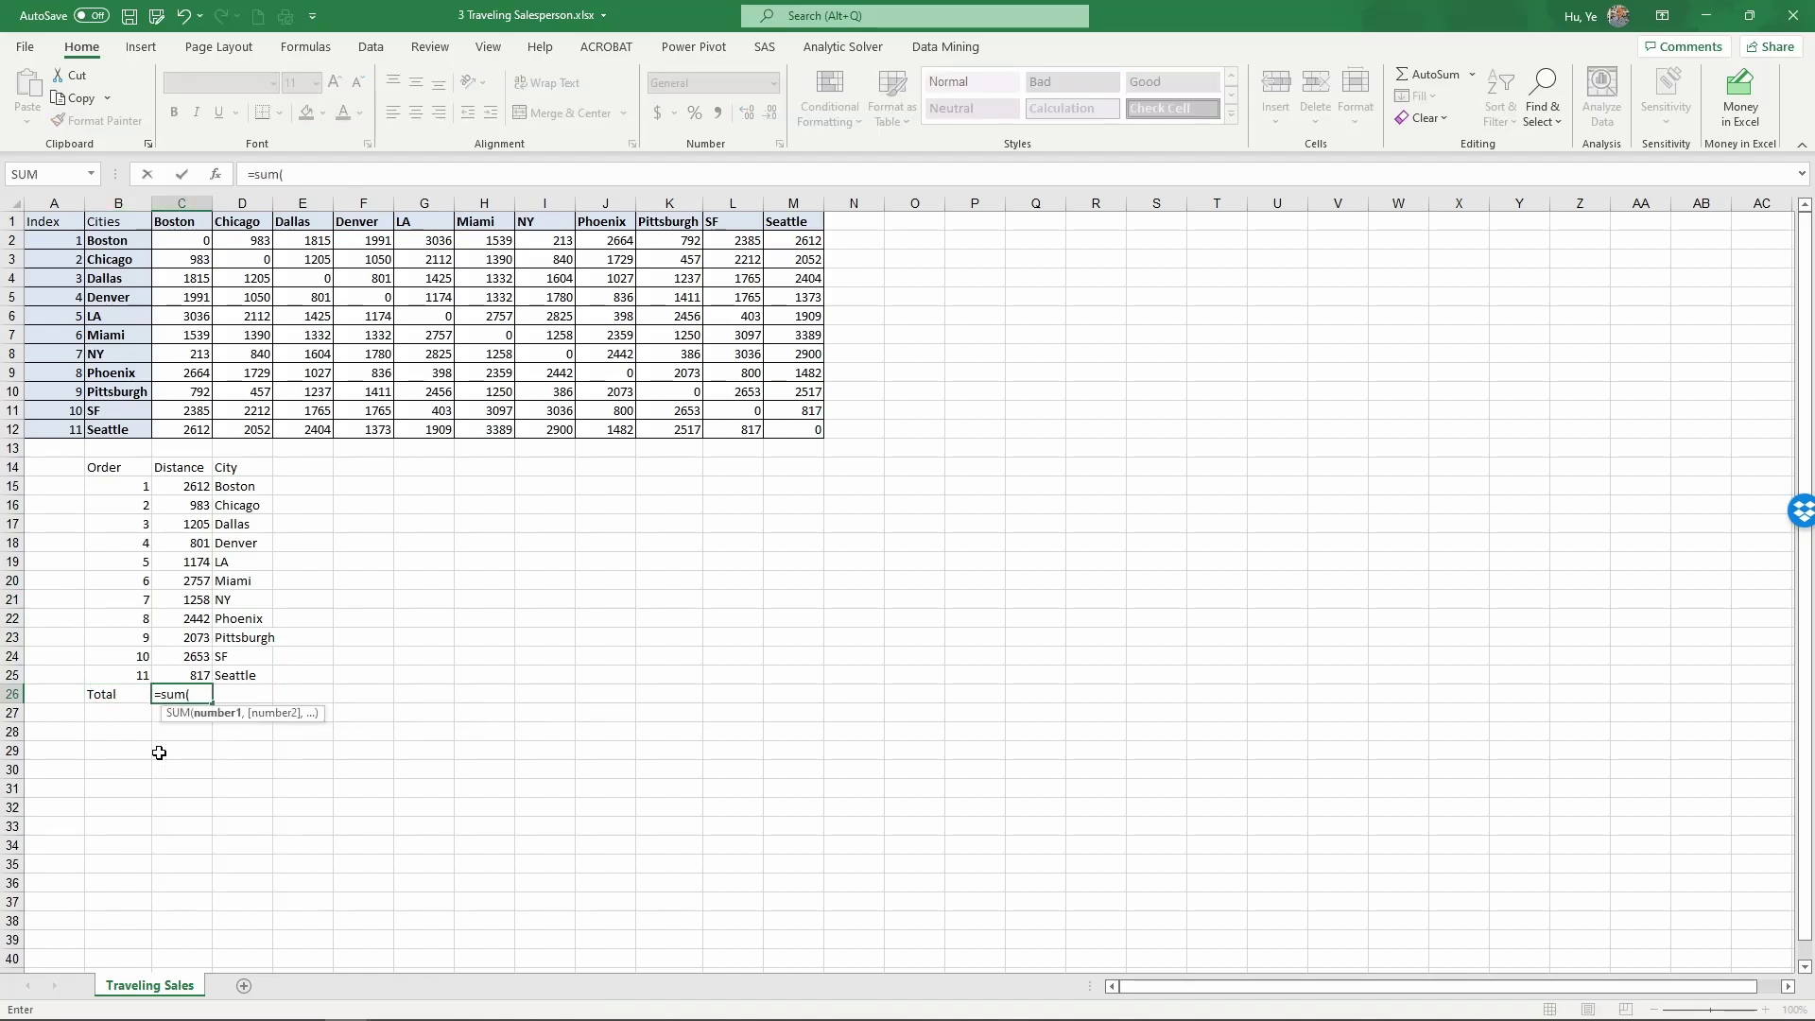
drag(180, 675, 183, 491)
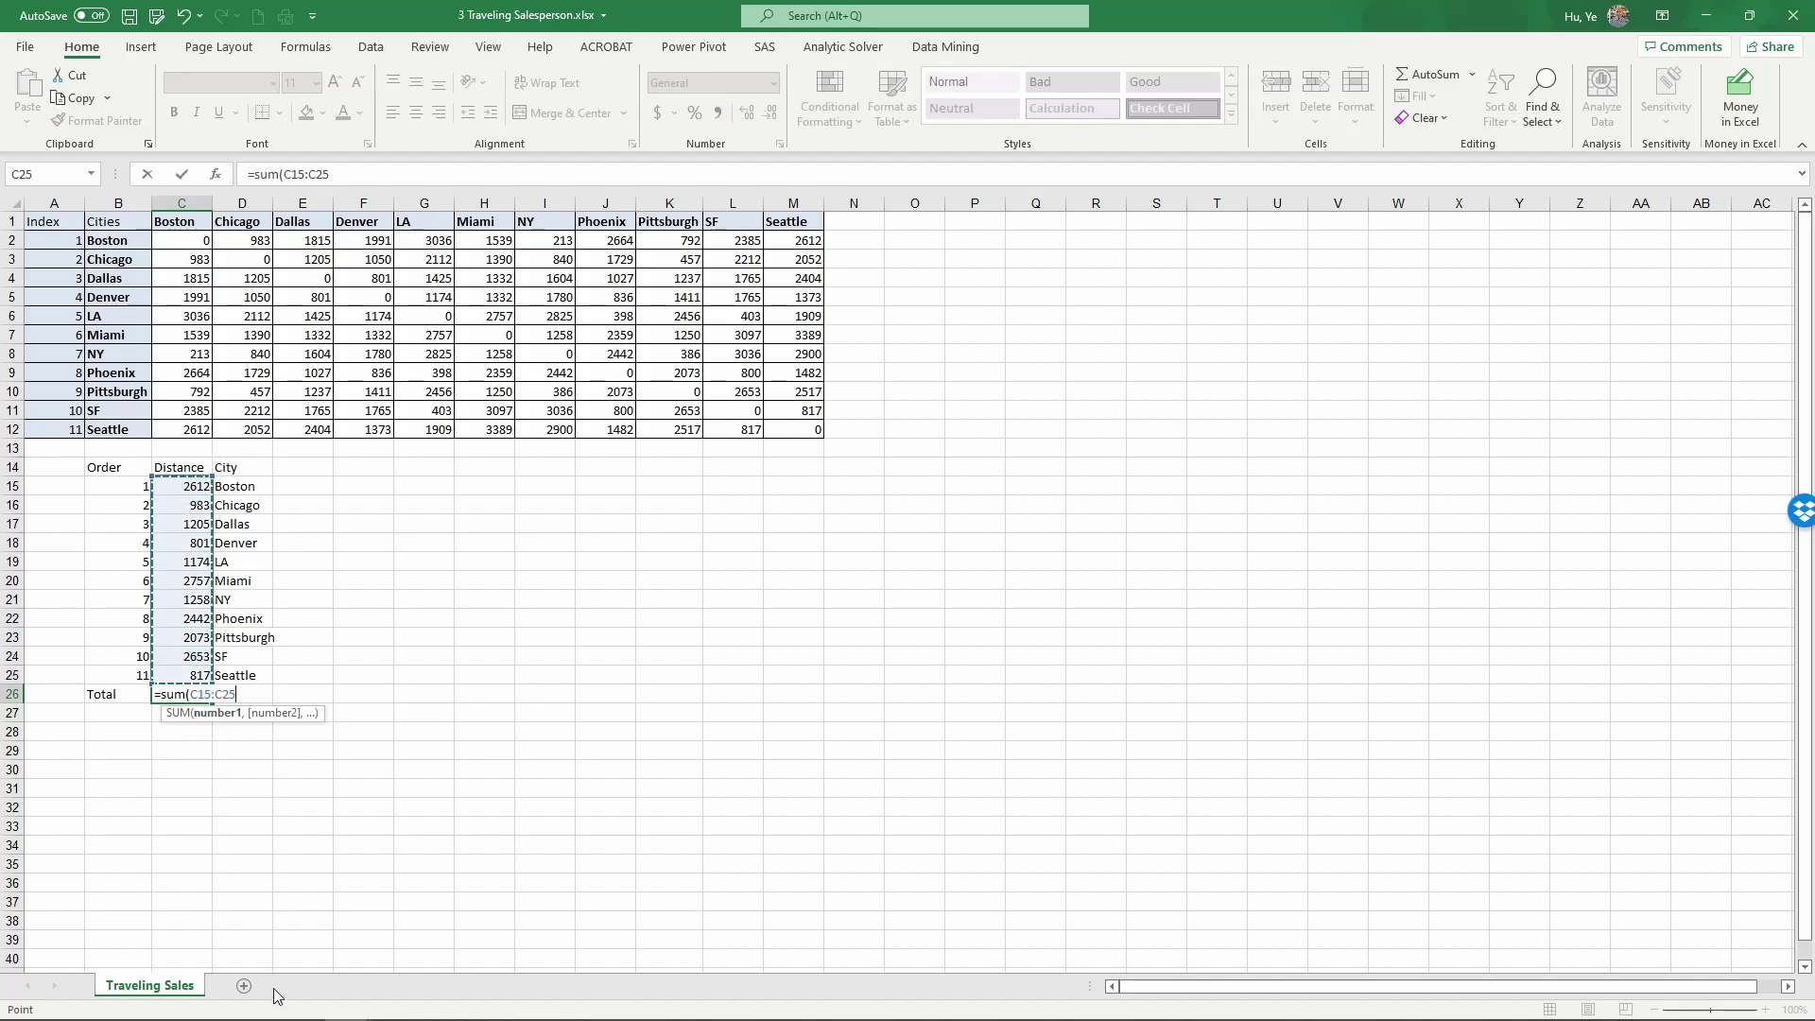
text())
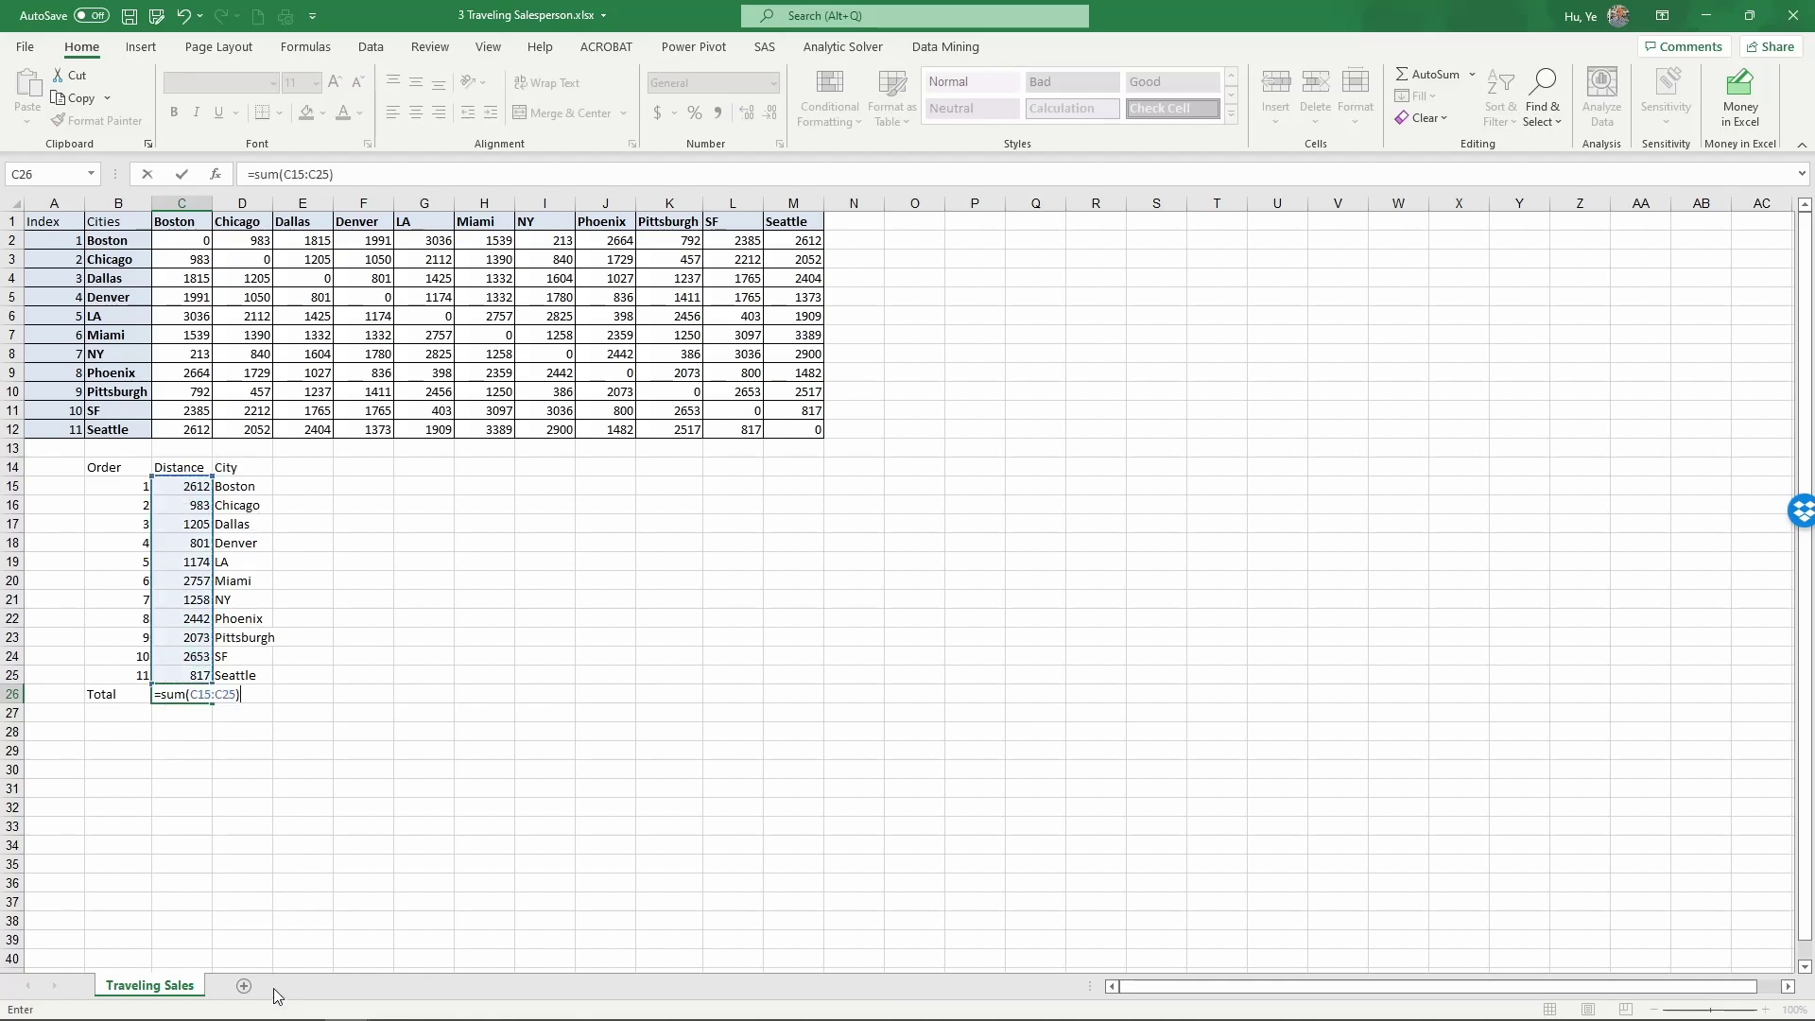
key(Return)
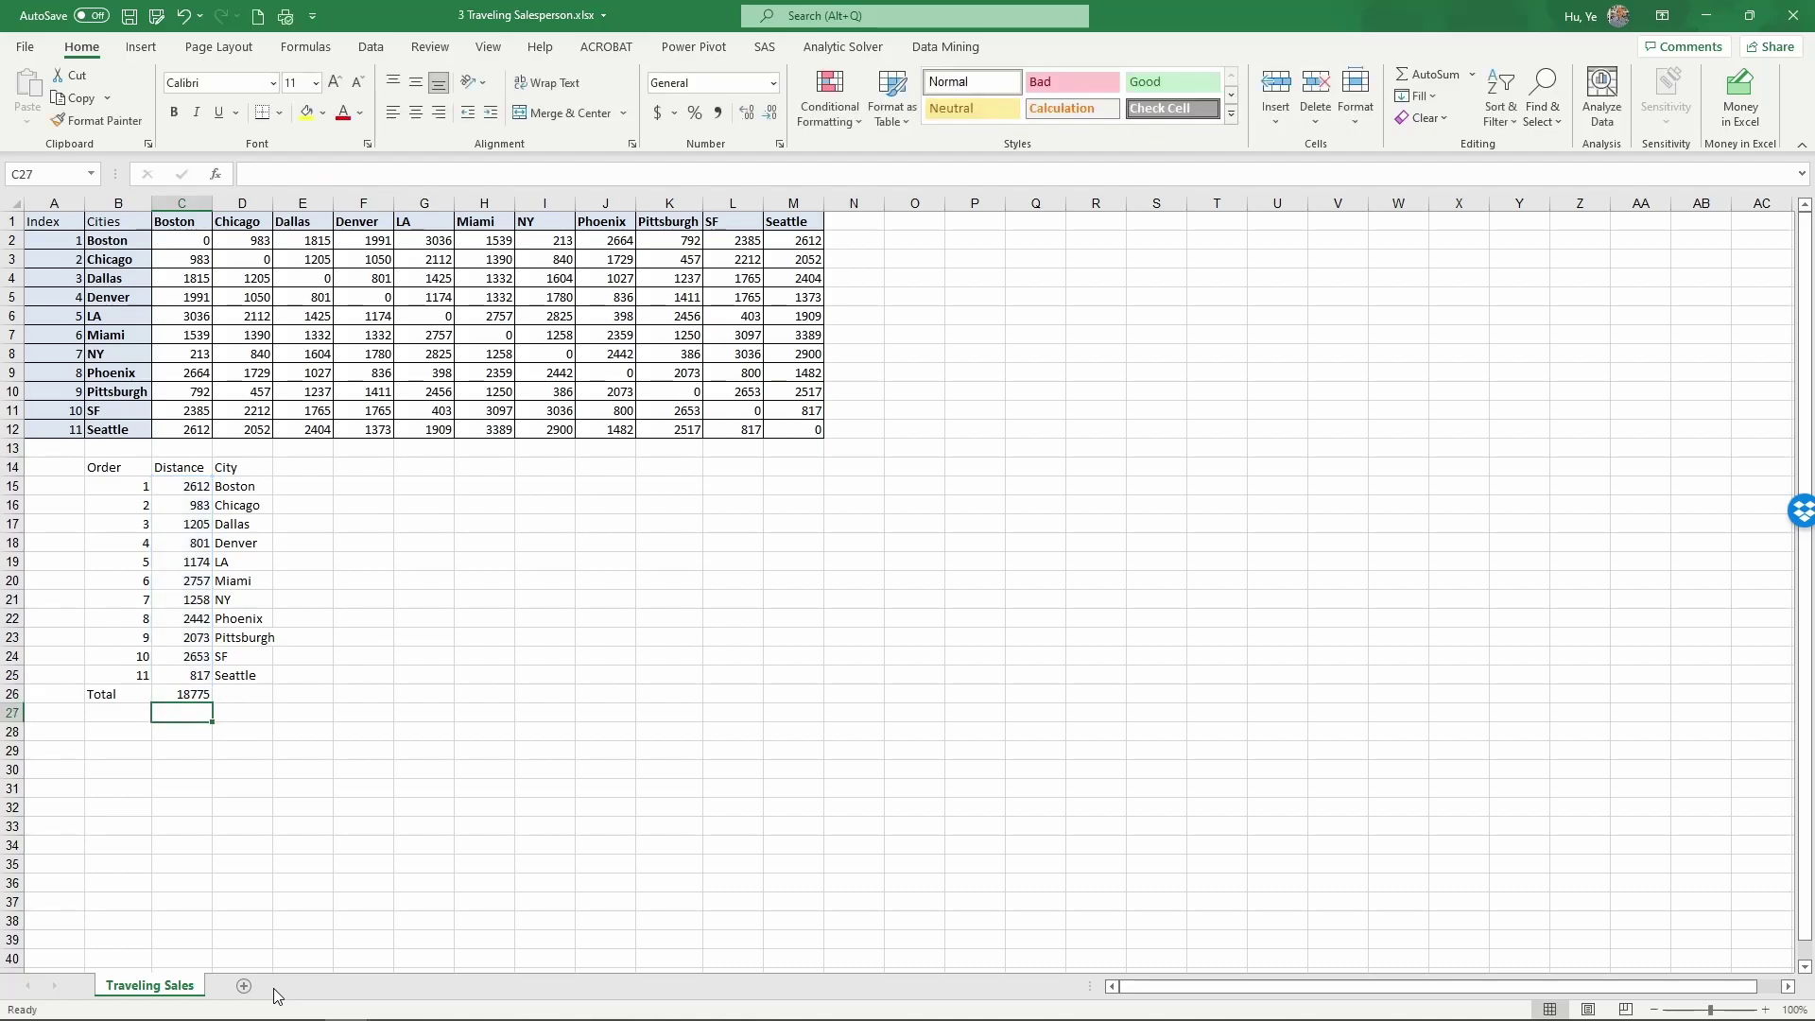
click(201, 697)
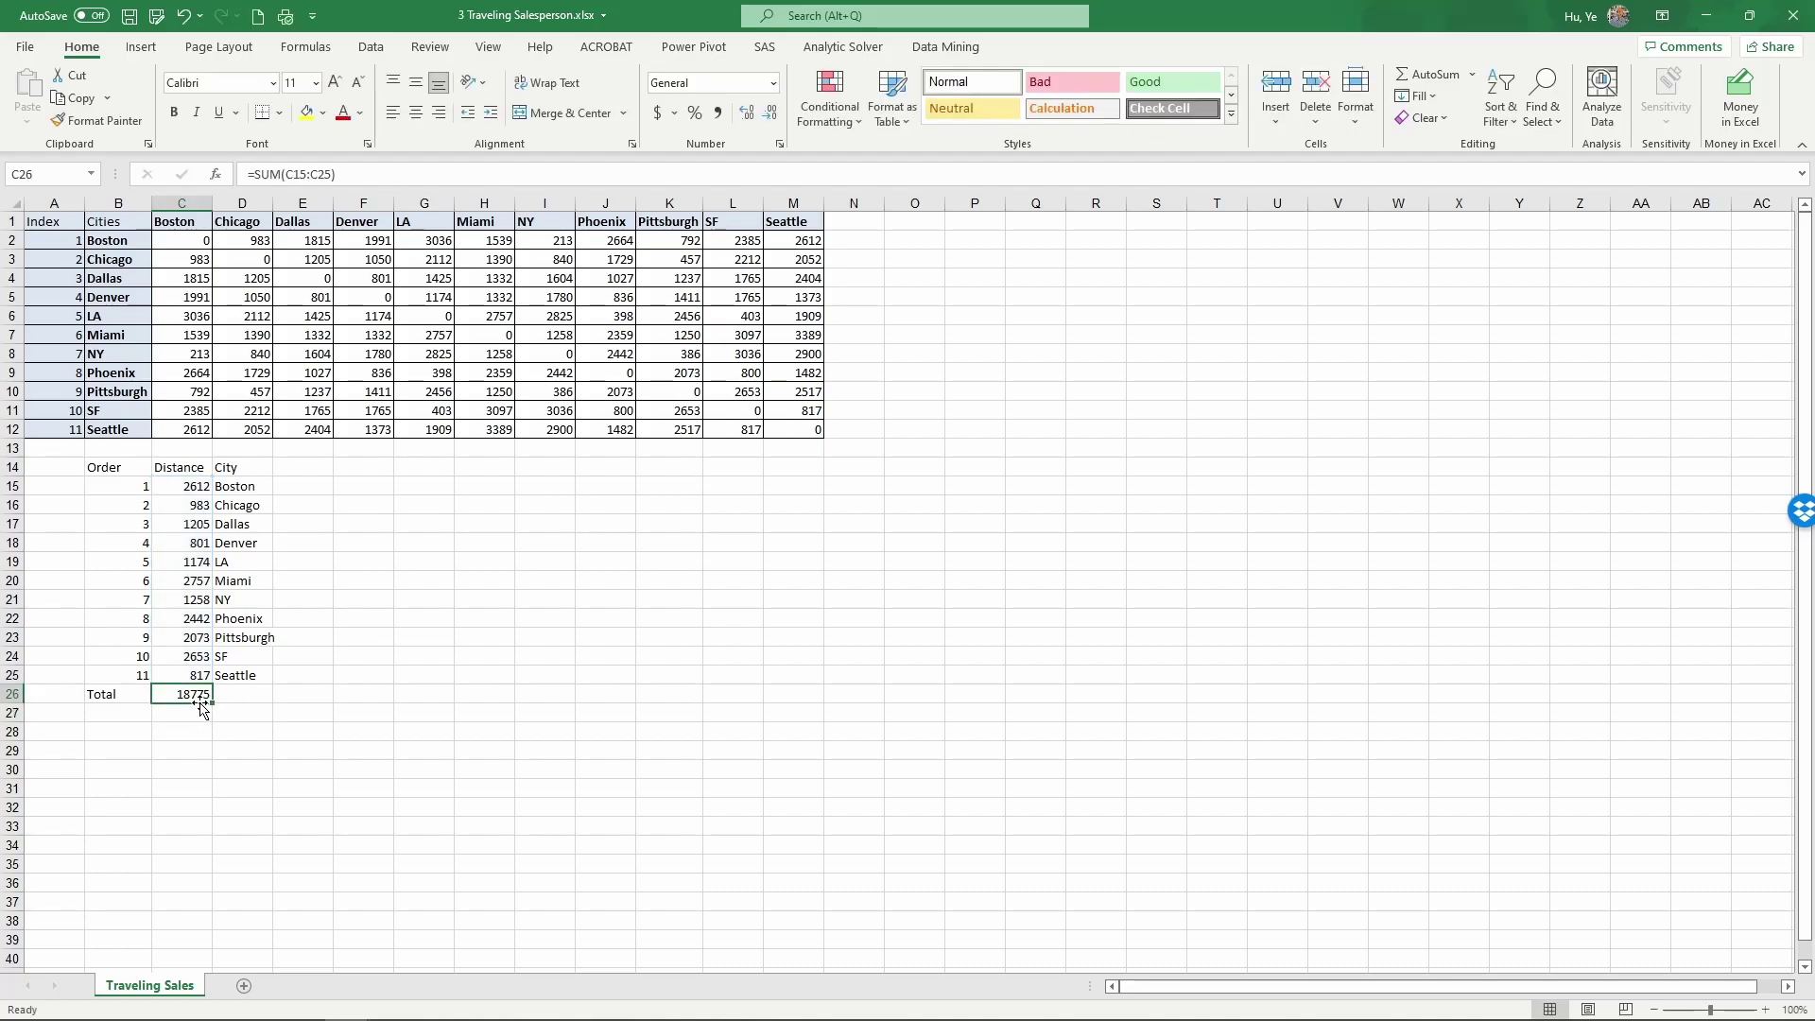
click(199, 710)
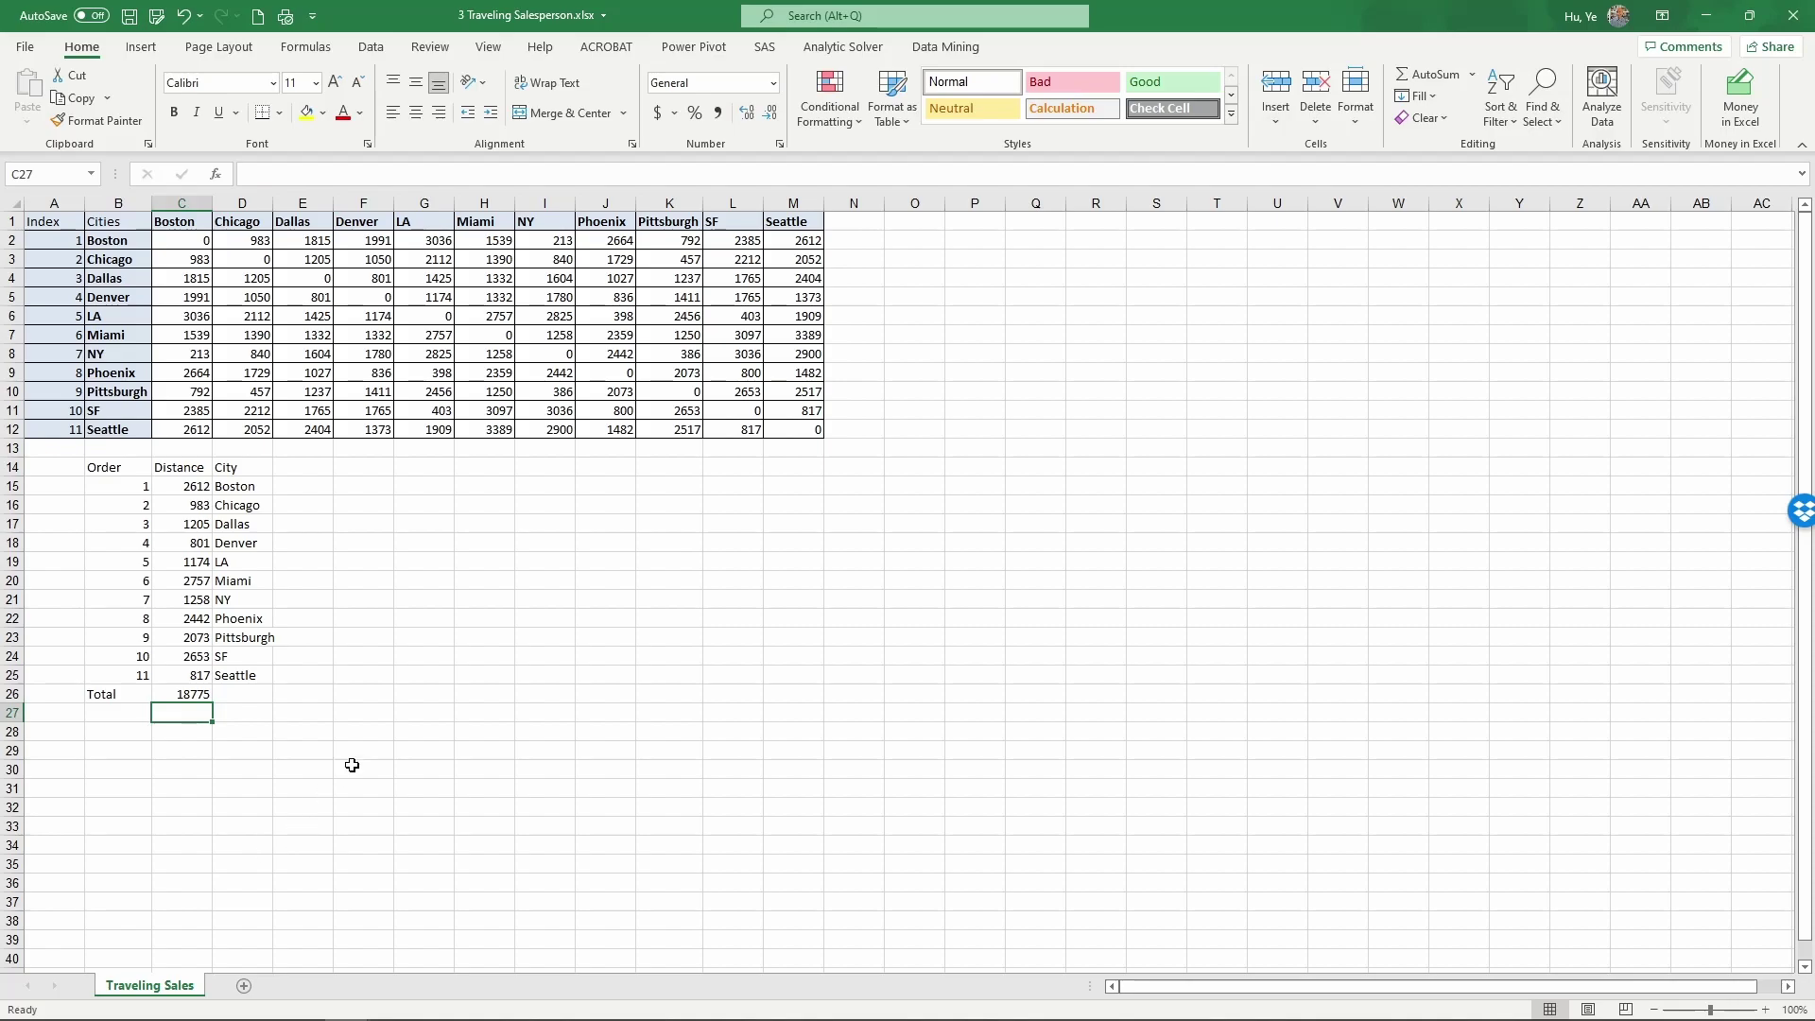
- Put the fixed value 18775 in C27 with a Bad Total label in B27
text(18)
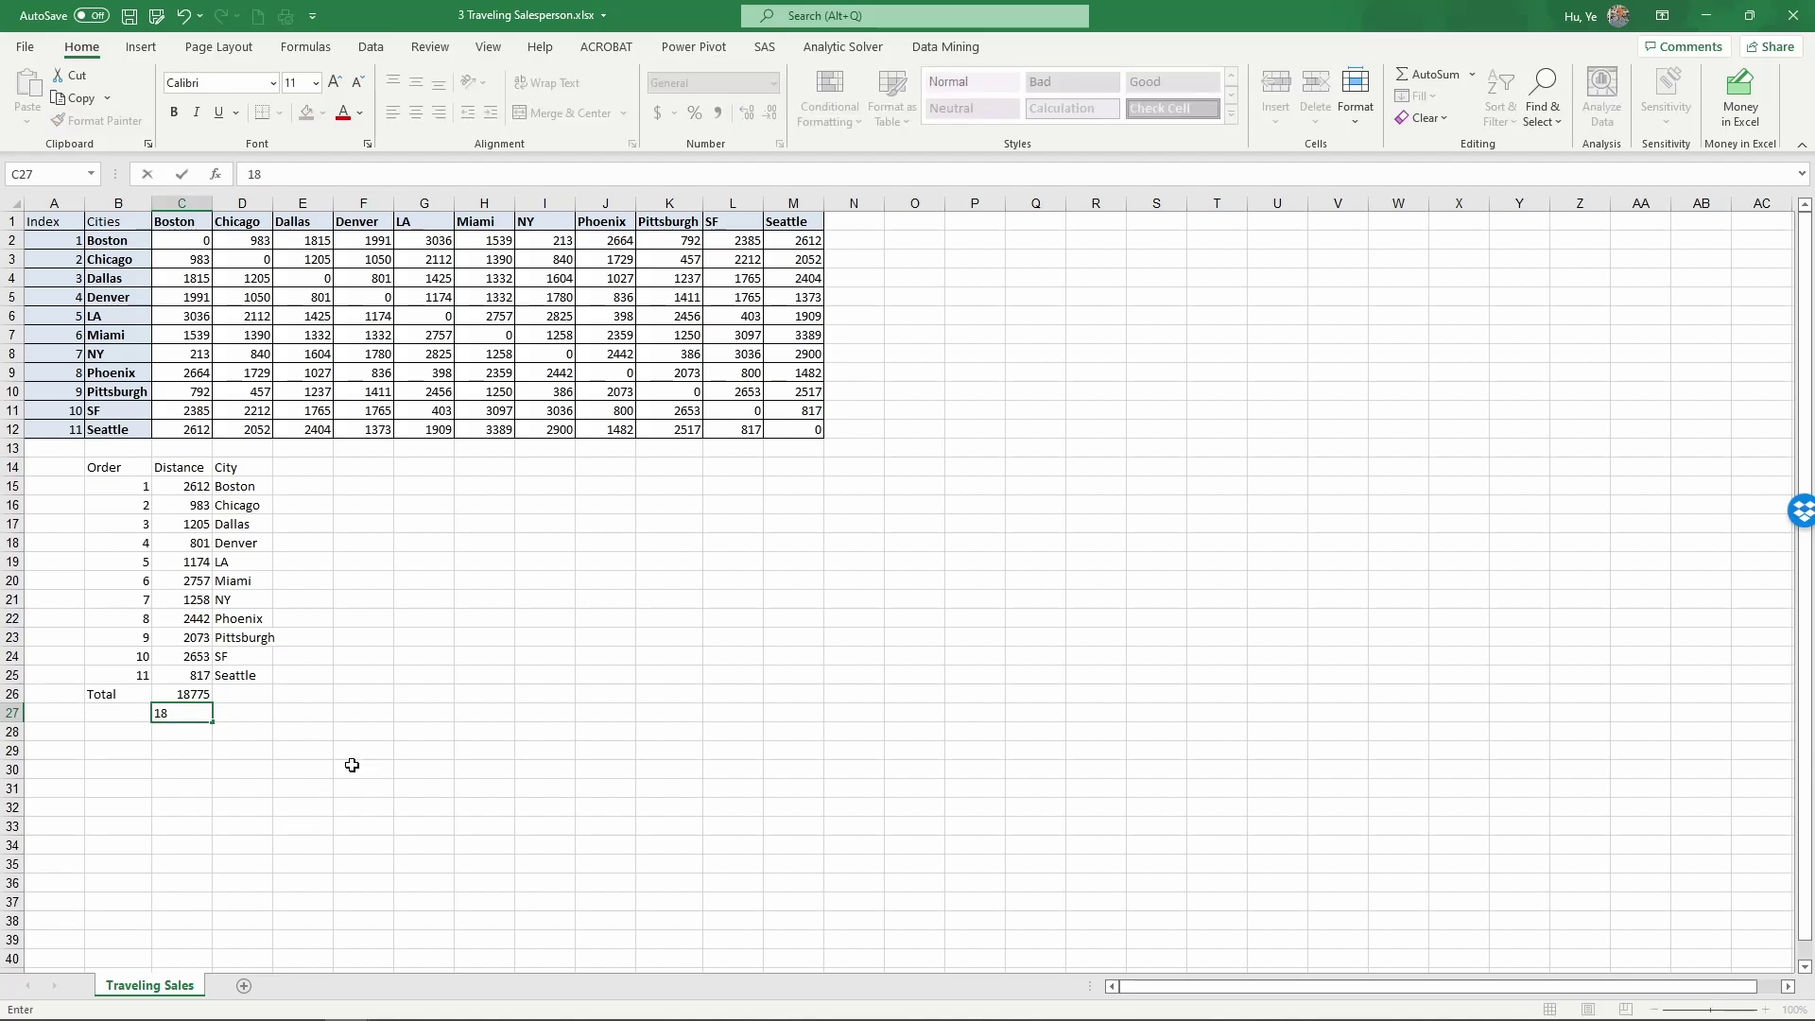
text(775)
key(Return)
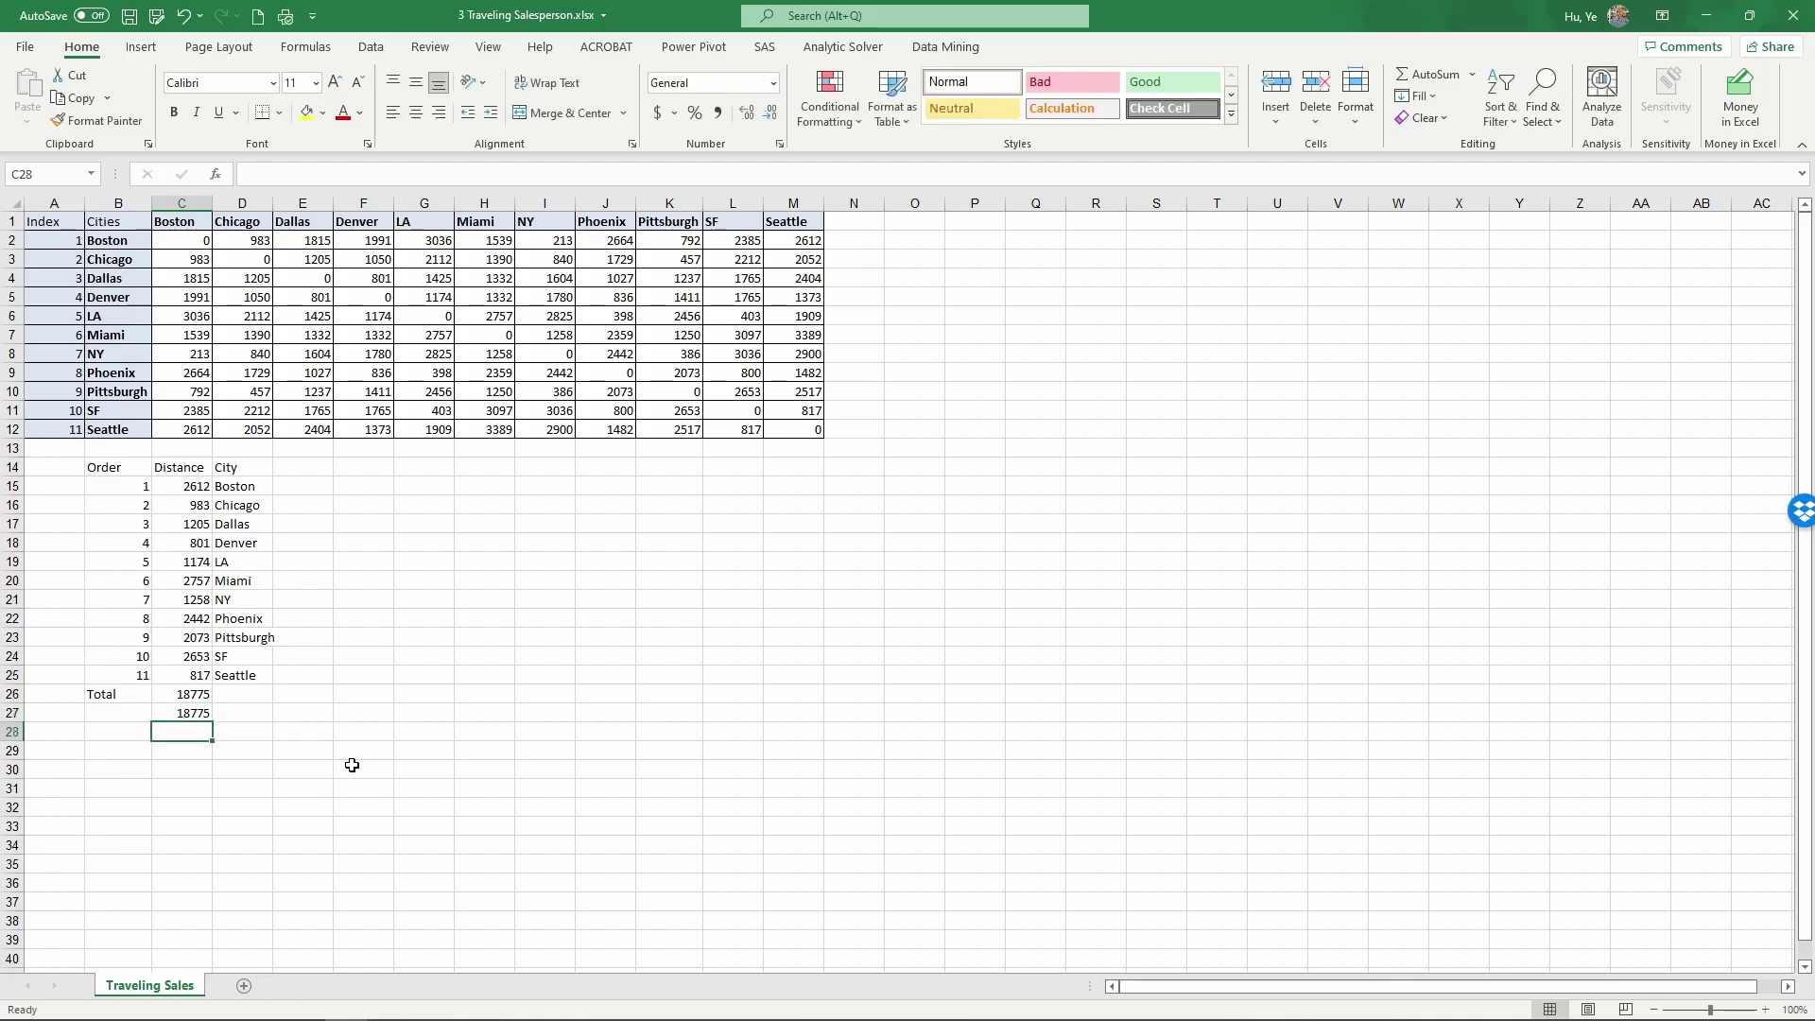
key(Up)
key(Left)
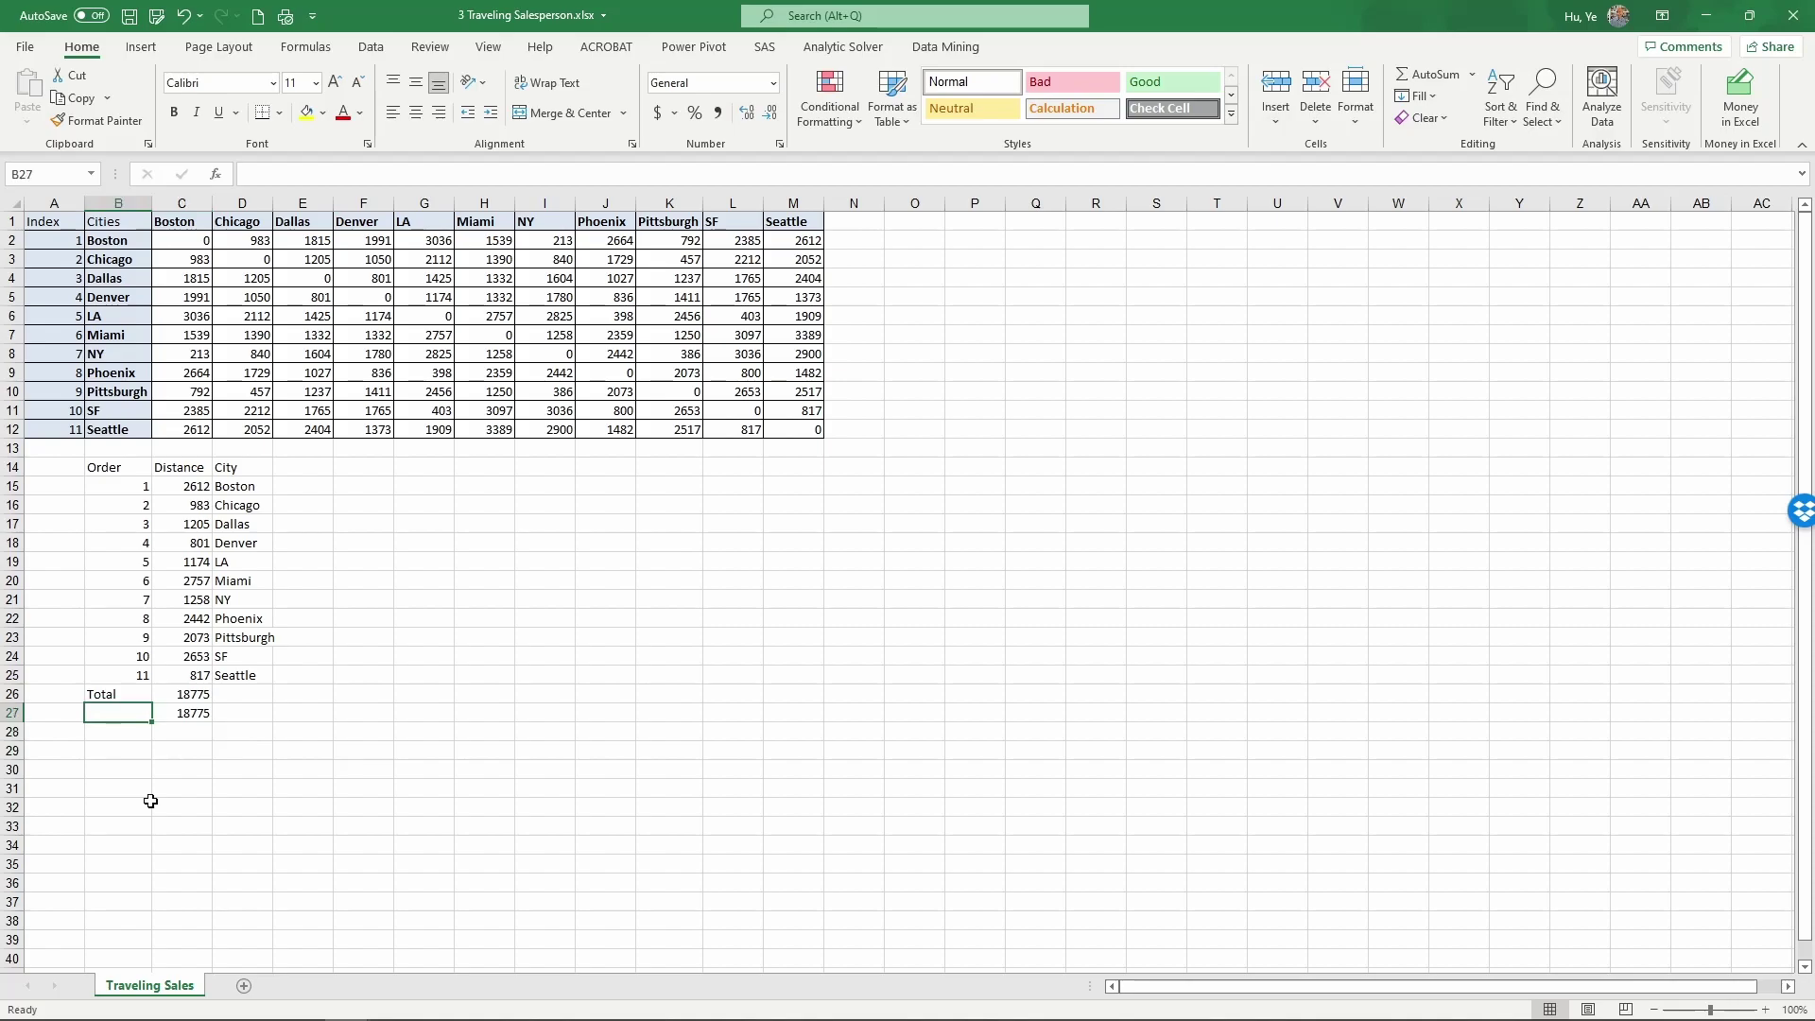
text(Bad Total)
key(ctrl+Return)
drag(137, 484, 127, 668)
click(200, 699)
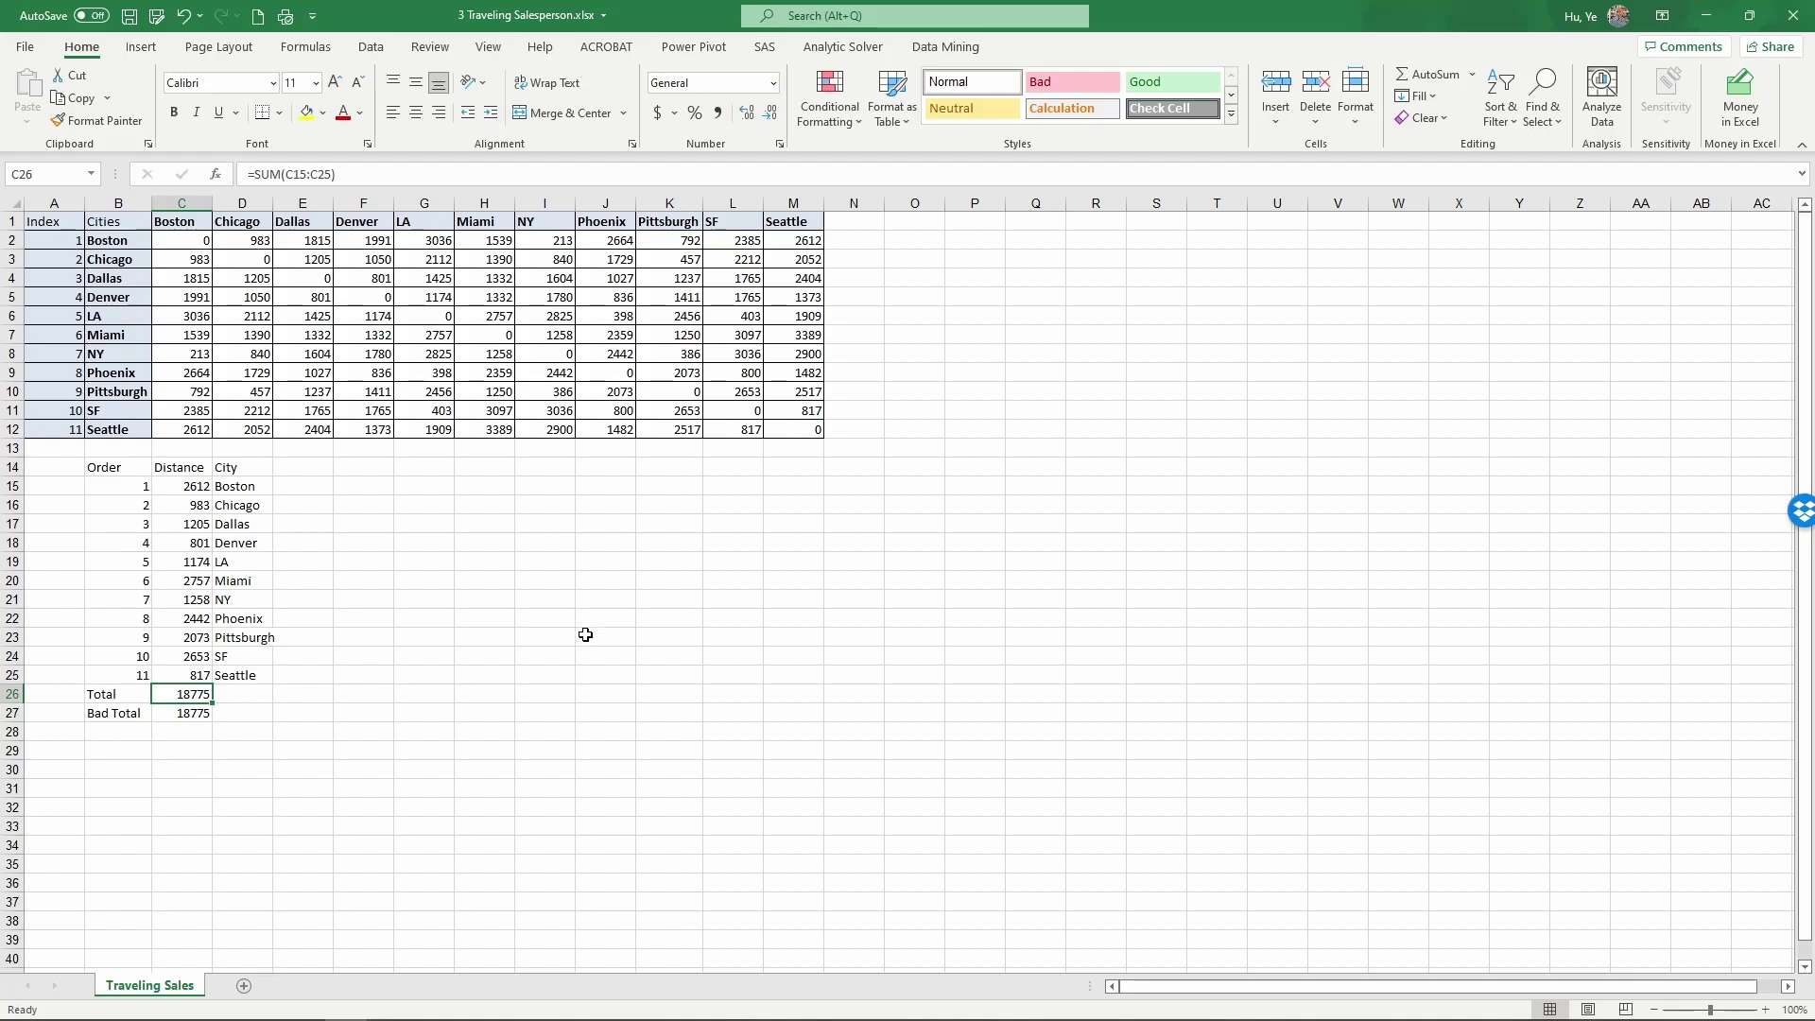
- In Data > Solver, set objective $C$26 to Min with variable cells $B$15:$B$25
click(374, 48)
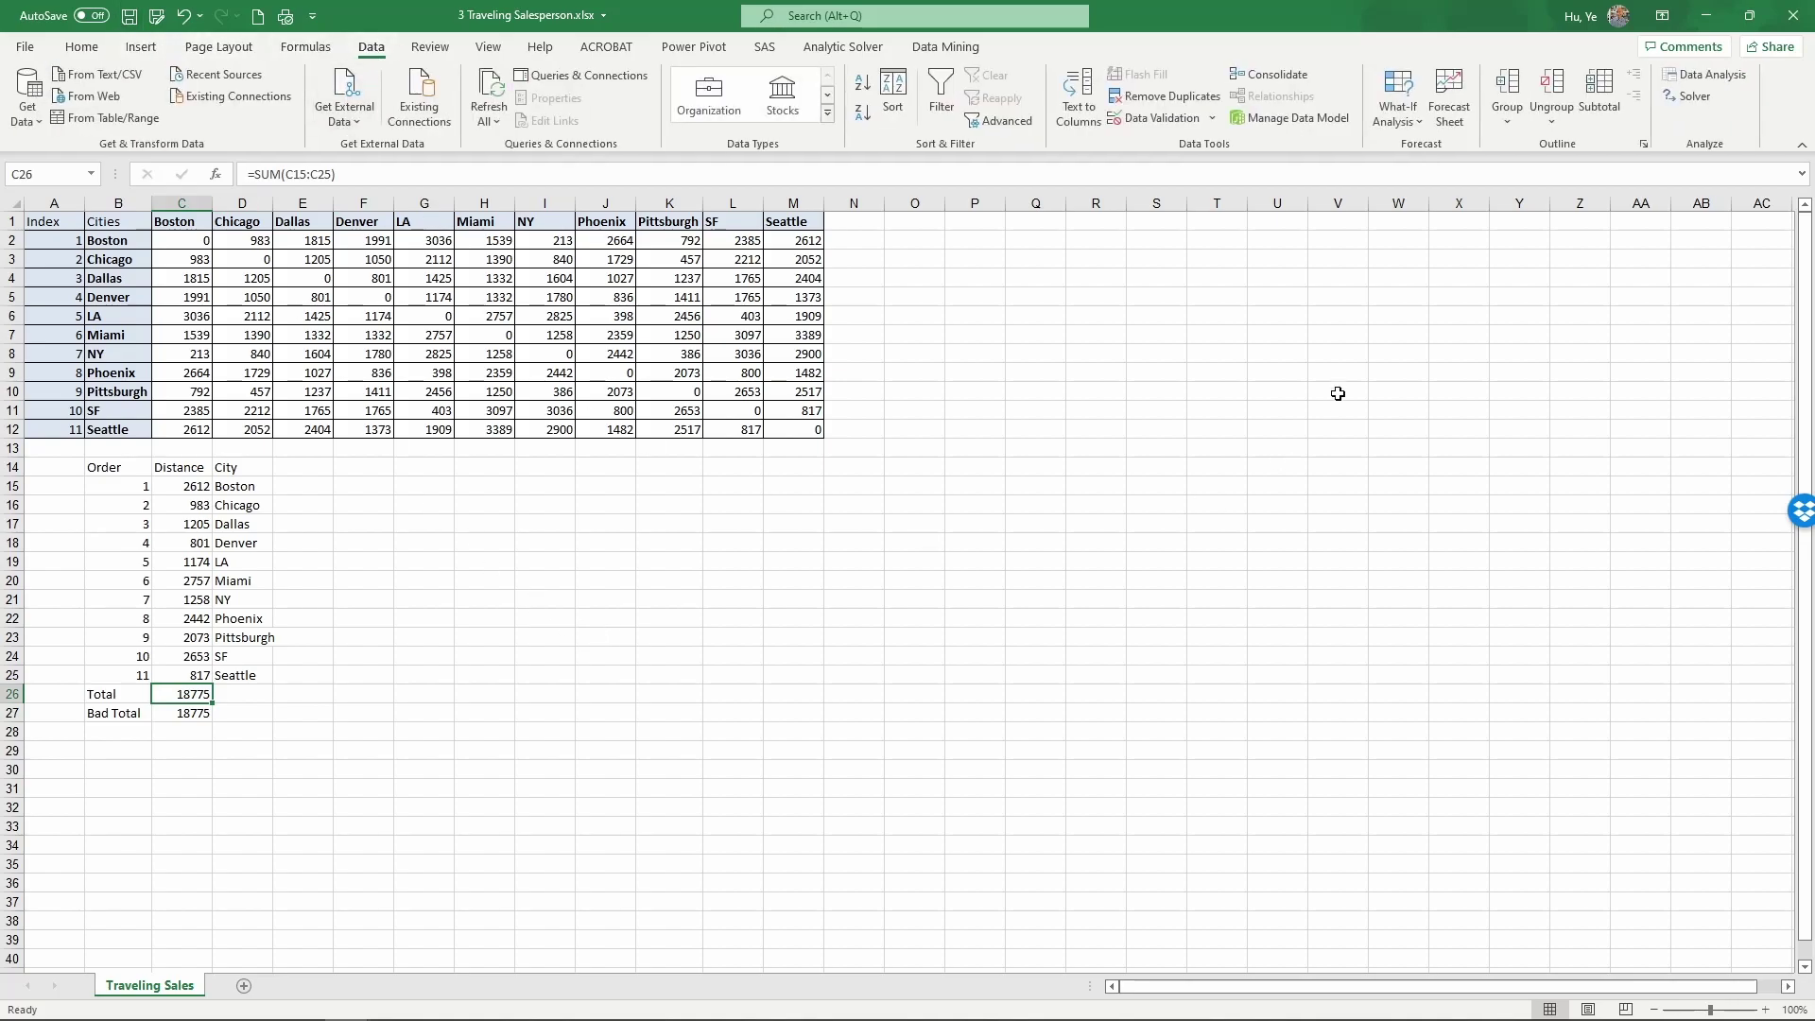
click(1687, 95)
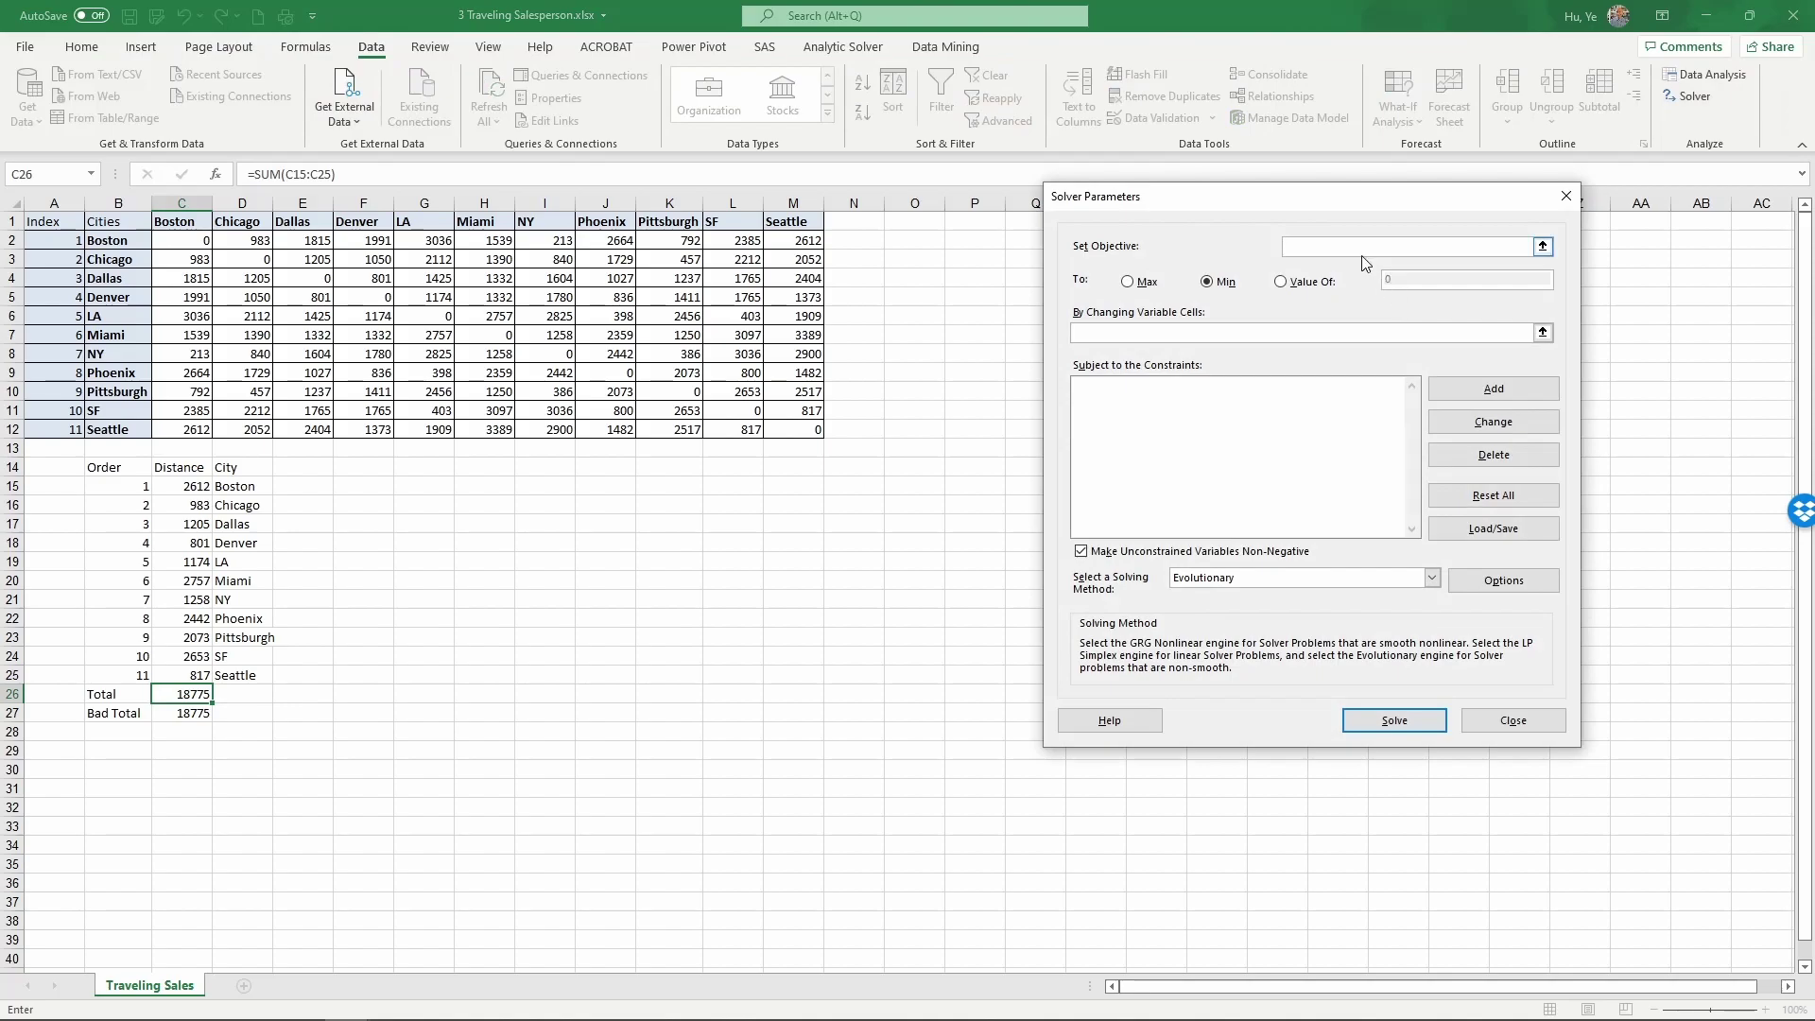
drag(1336, 203, 1016, 251)
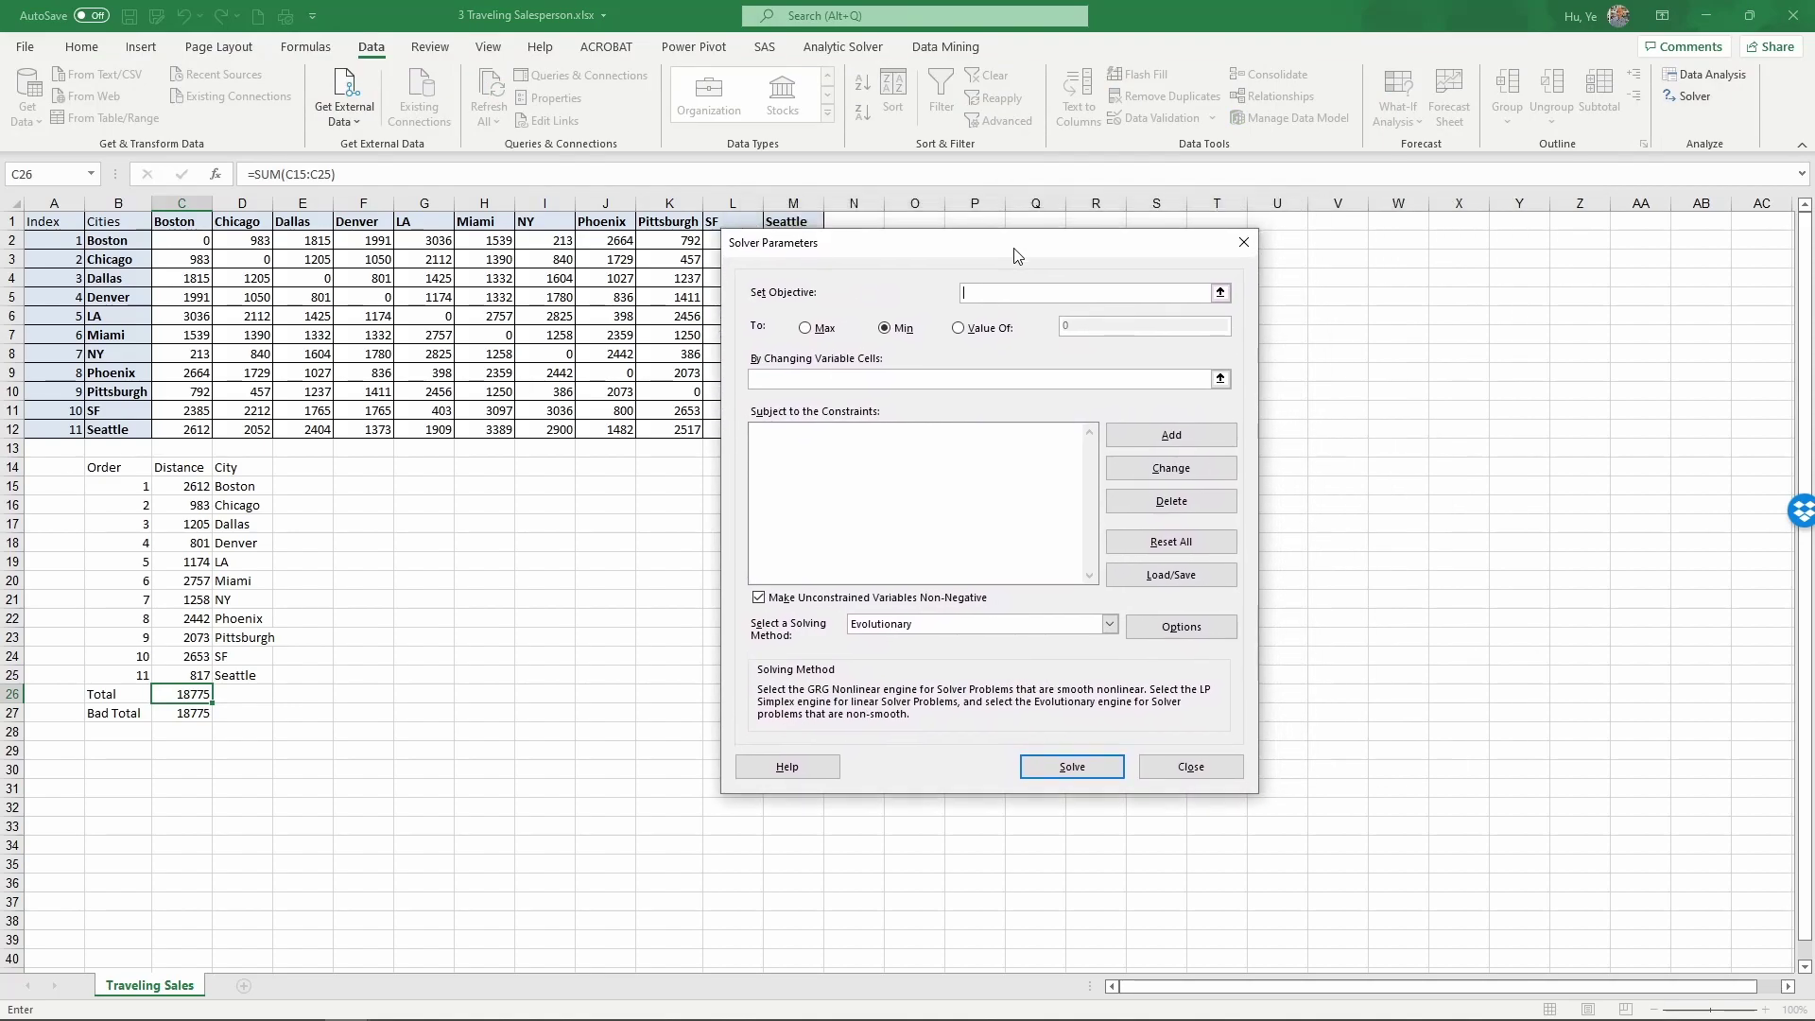
click(160, 700)
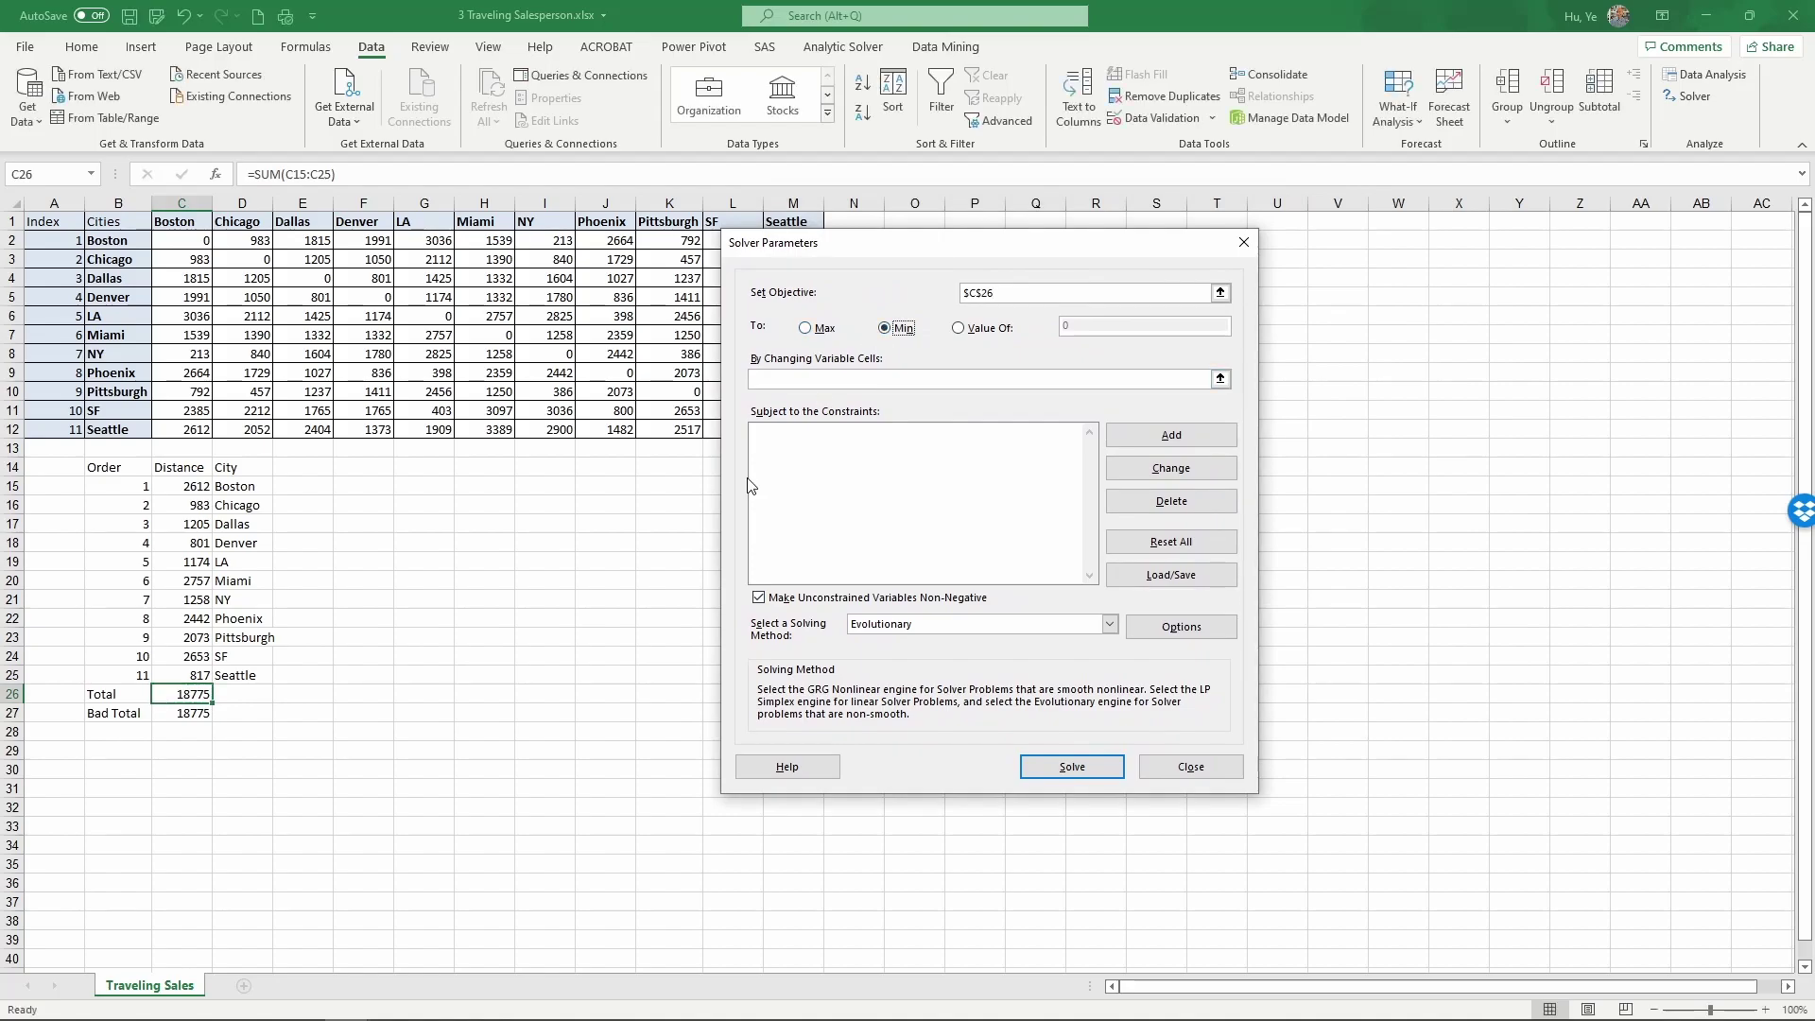
key(Tab)
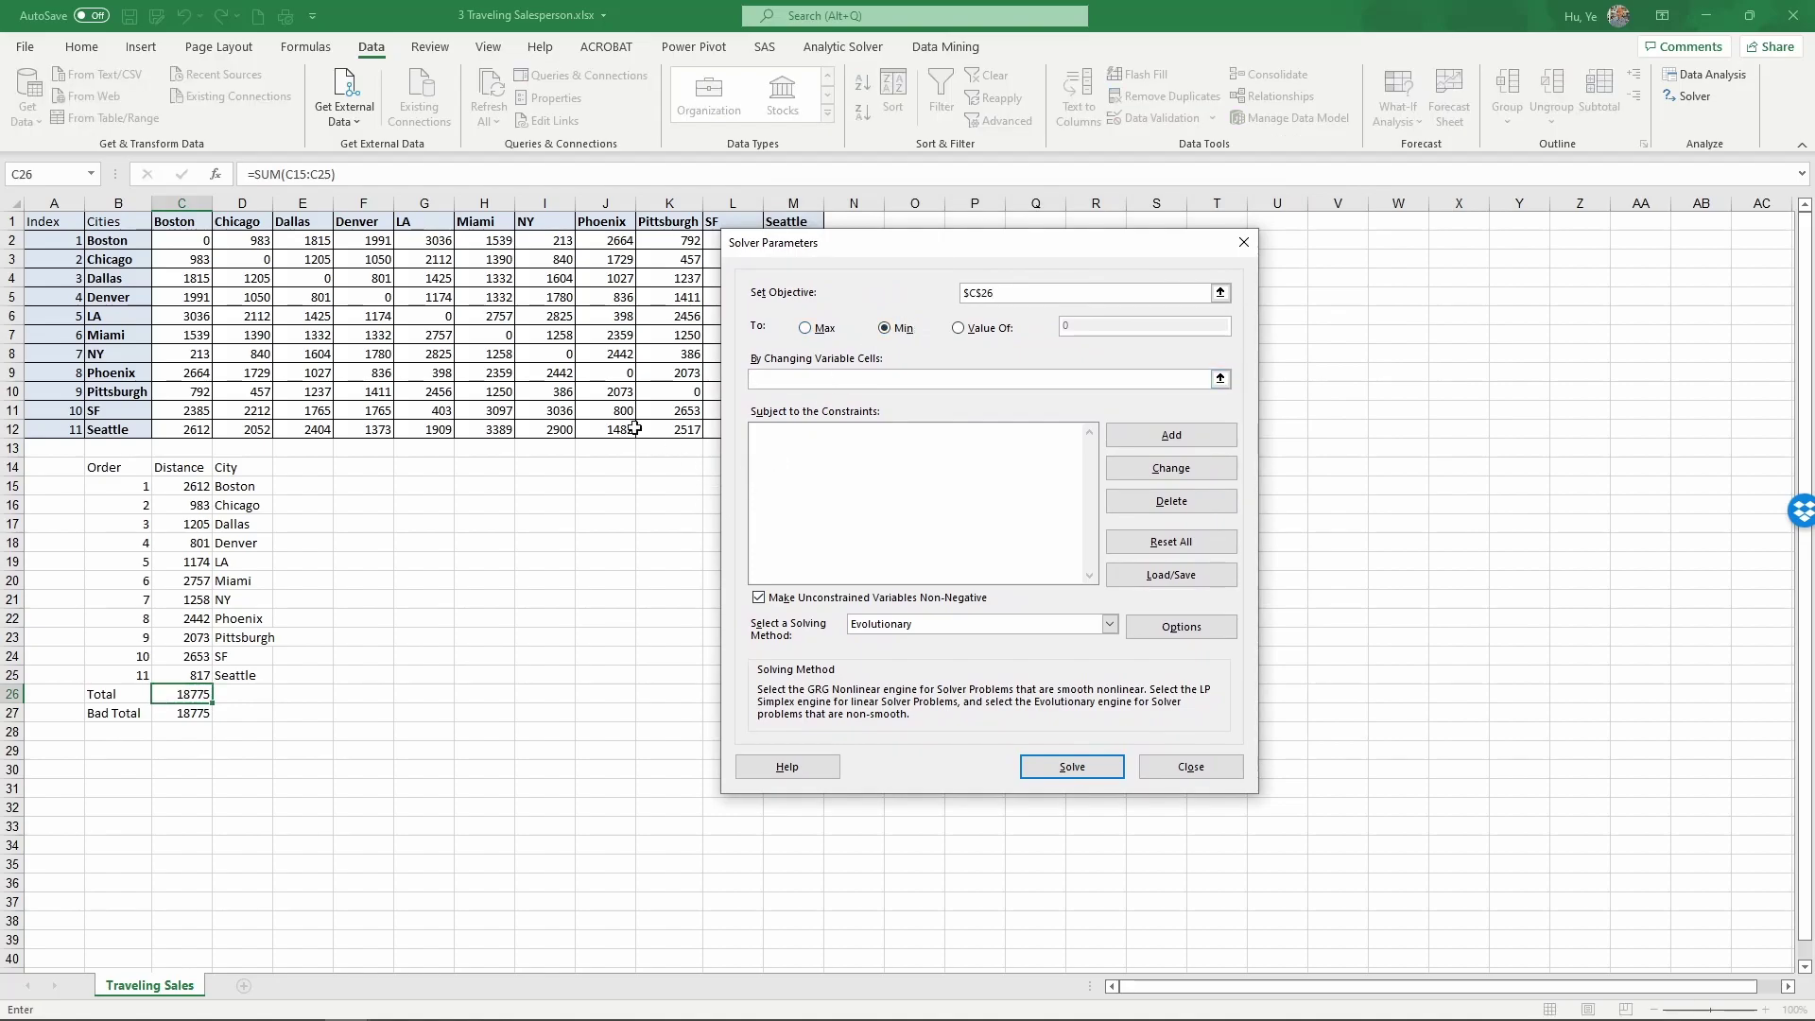
drag(135, 485, 125, 676)
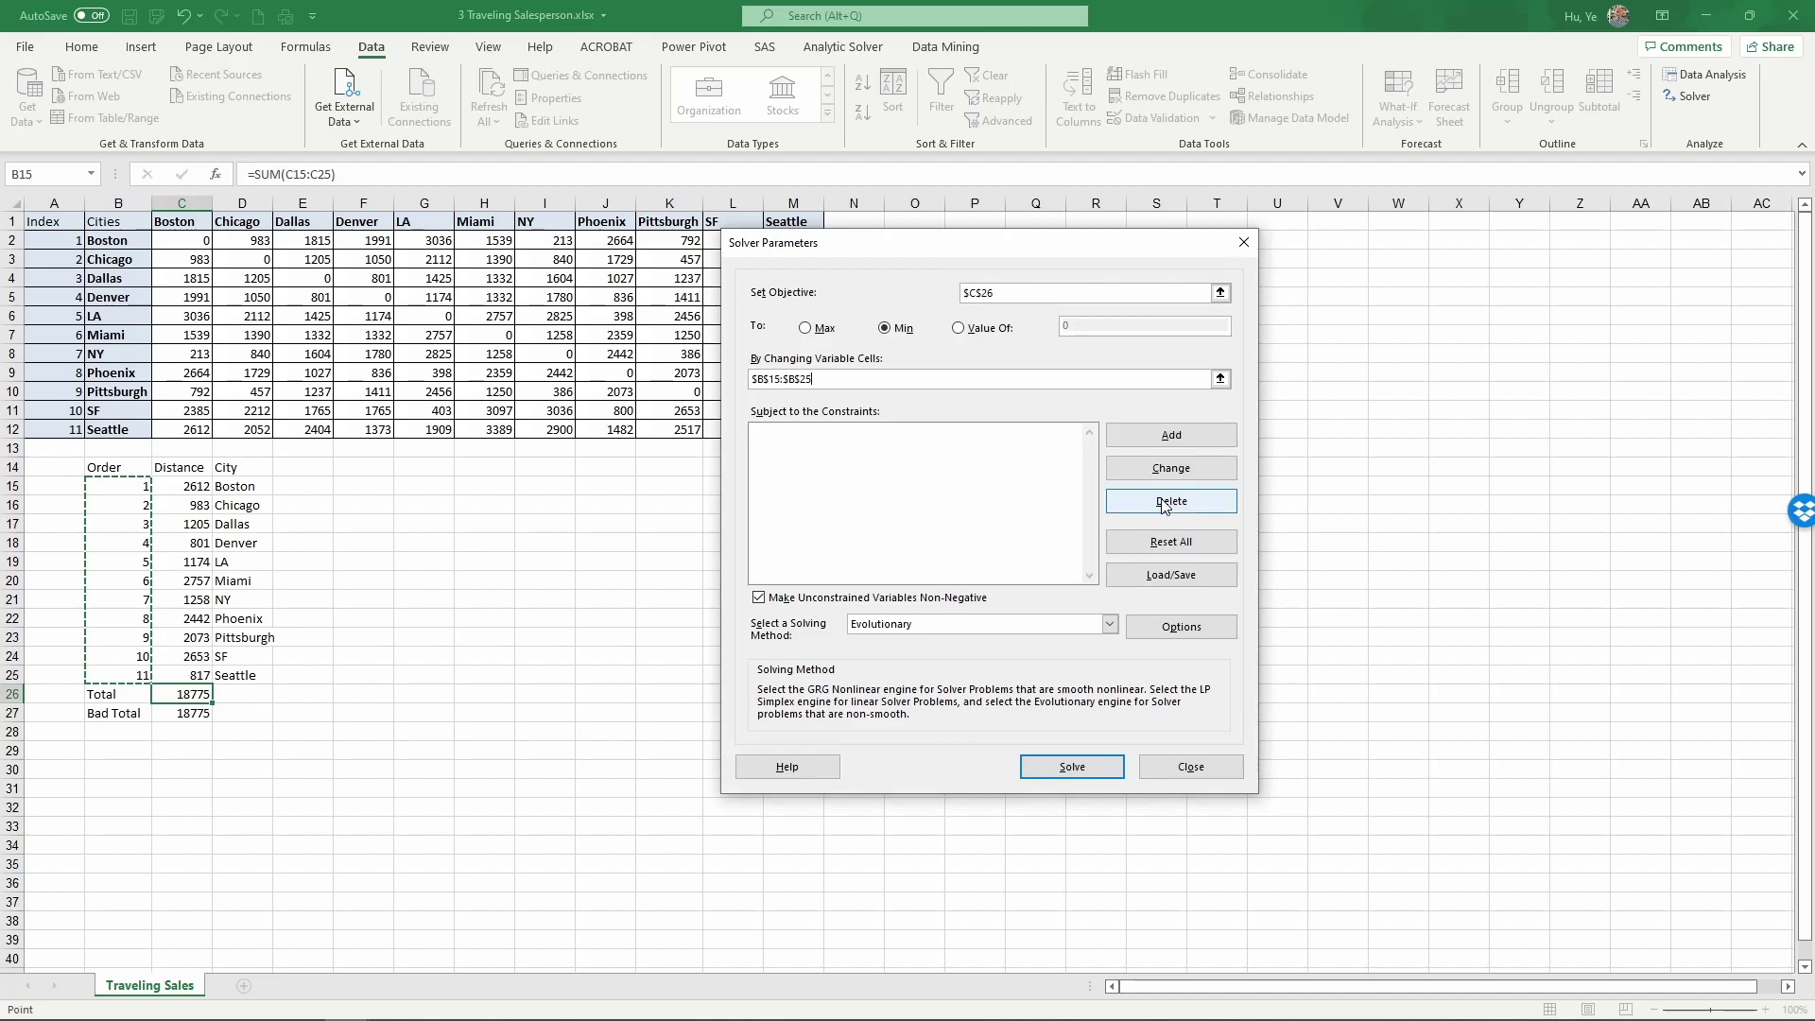
- Add the Solver constraint $B$15:$B$25 = AllDifferent (dif)
click(1171, 436)
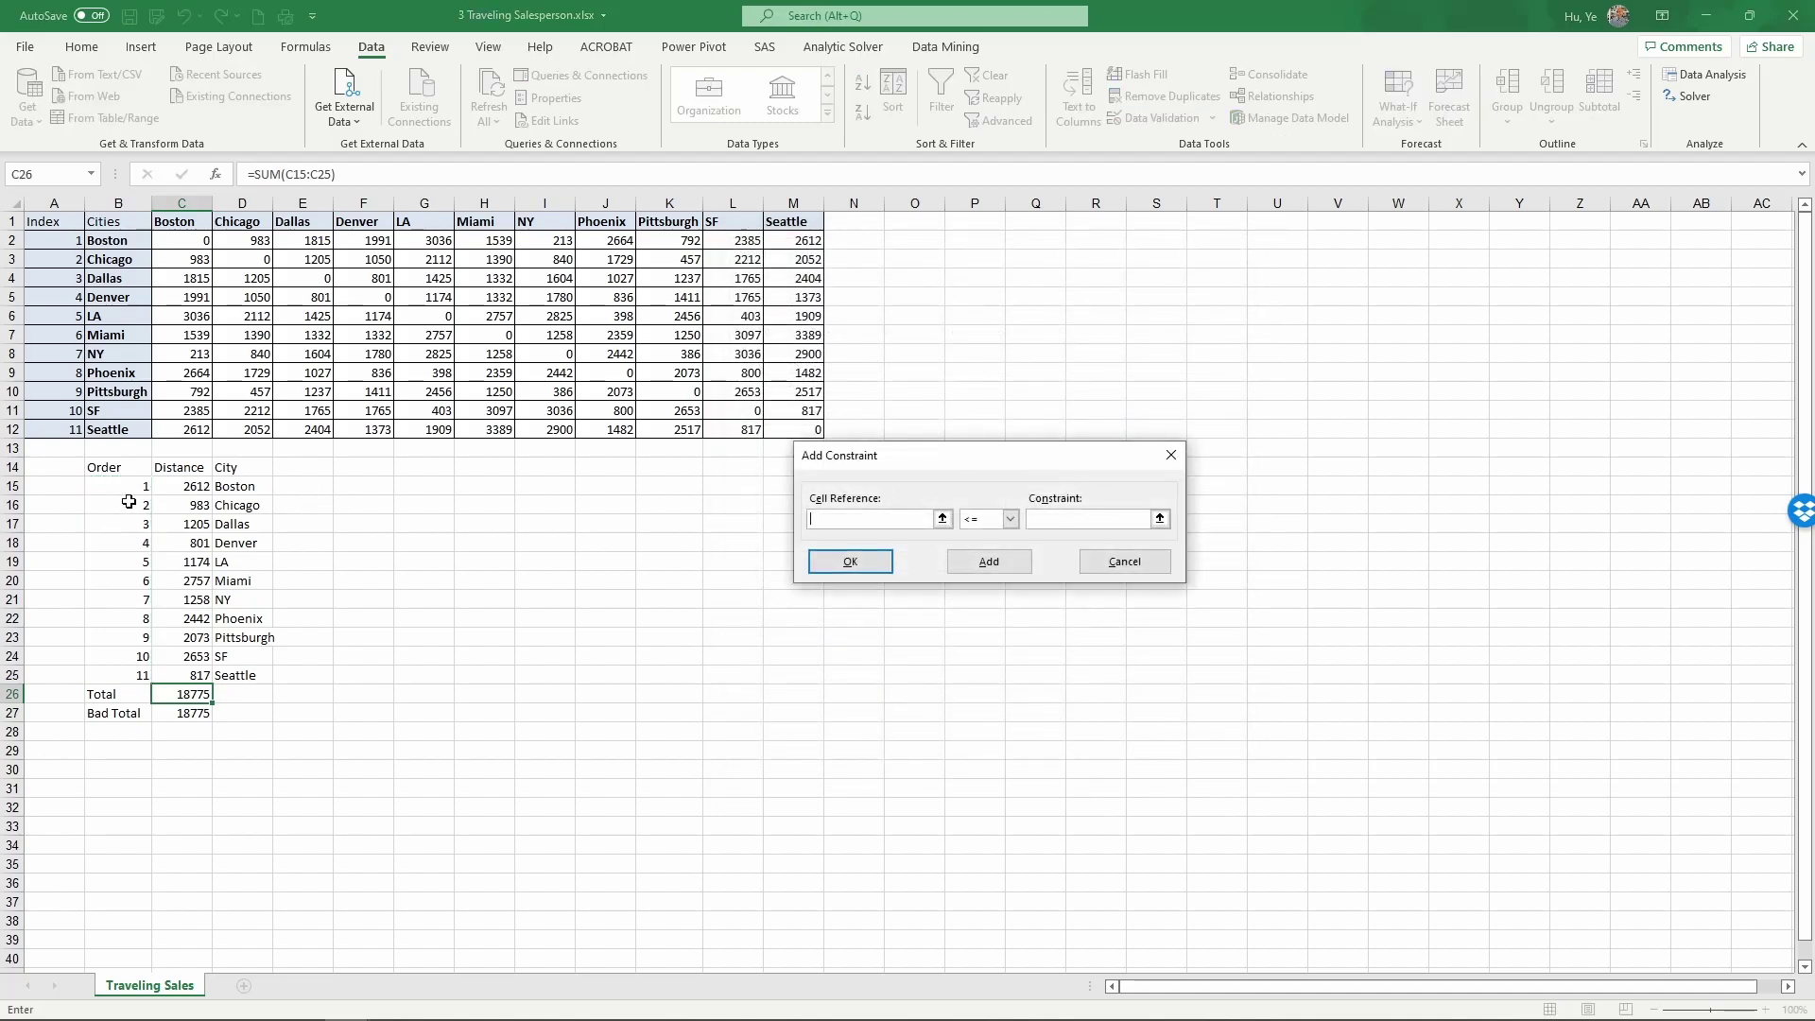
drag(115, 484, 125, 671)
click(1010, 519)
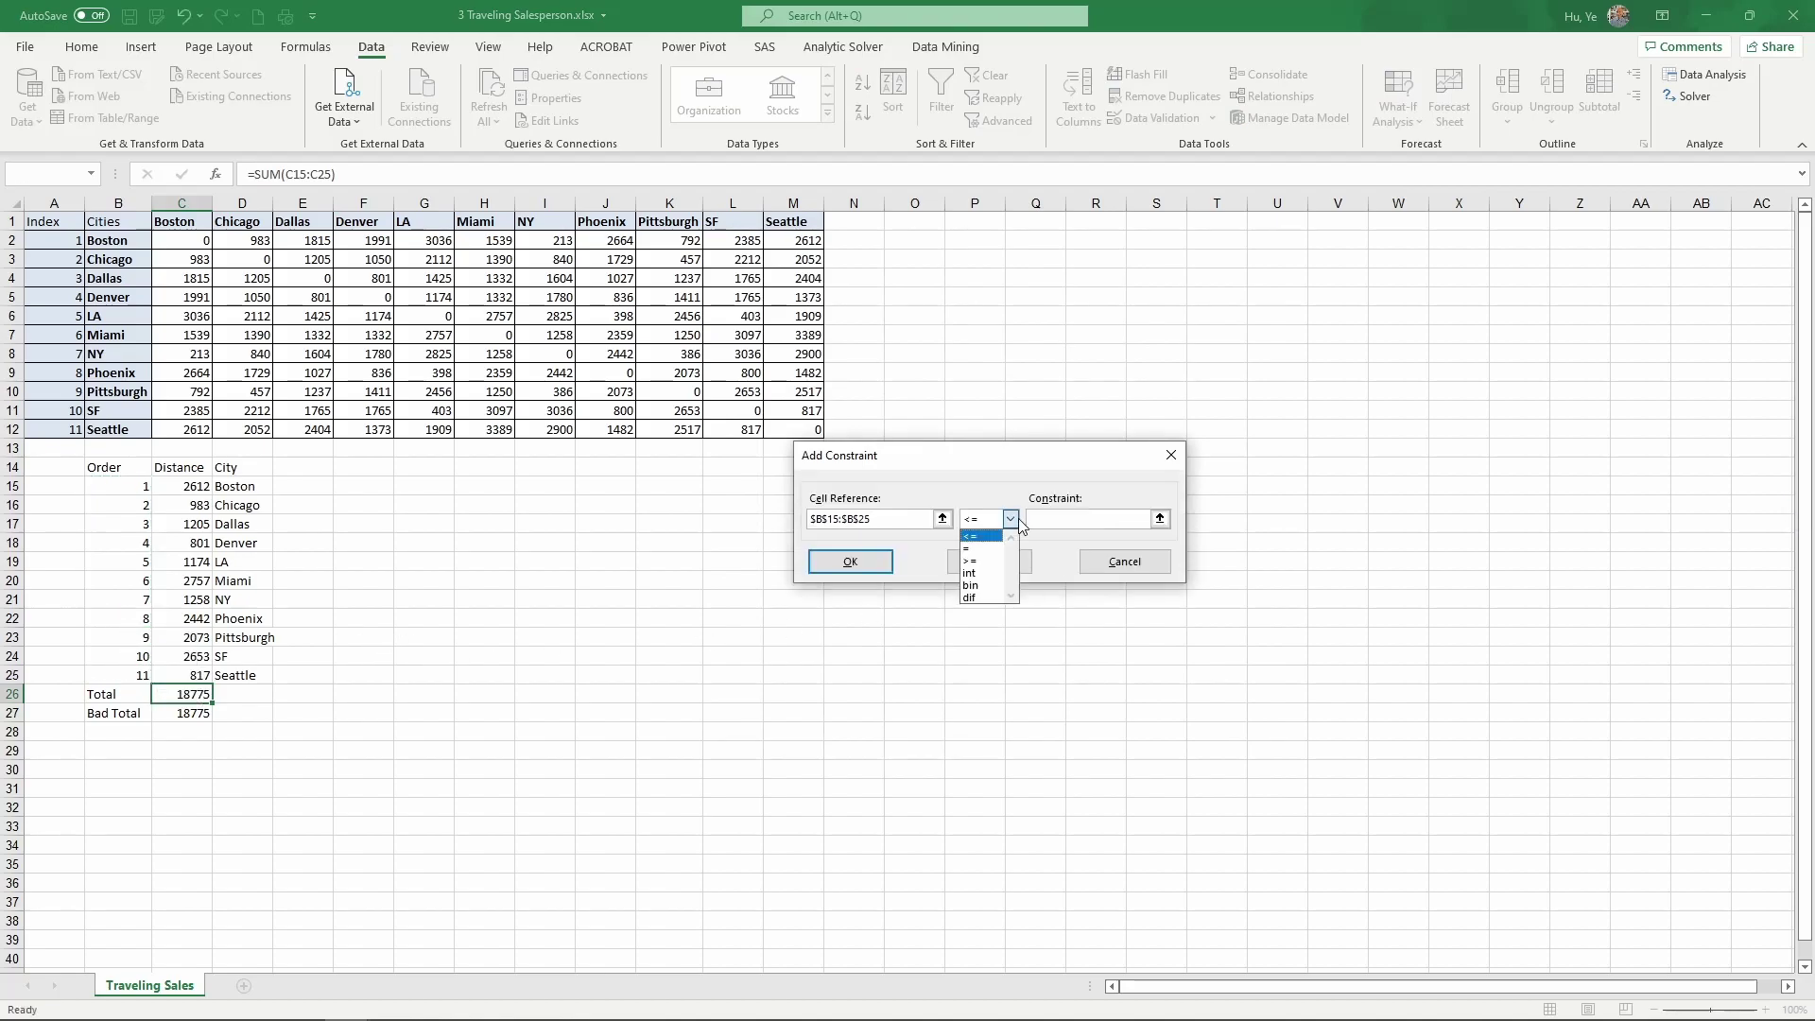
click(981, 597)
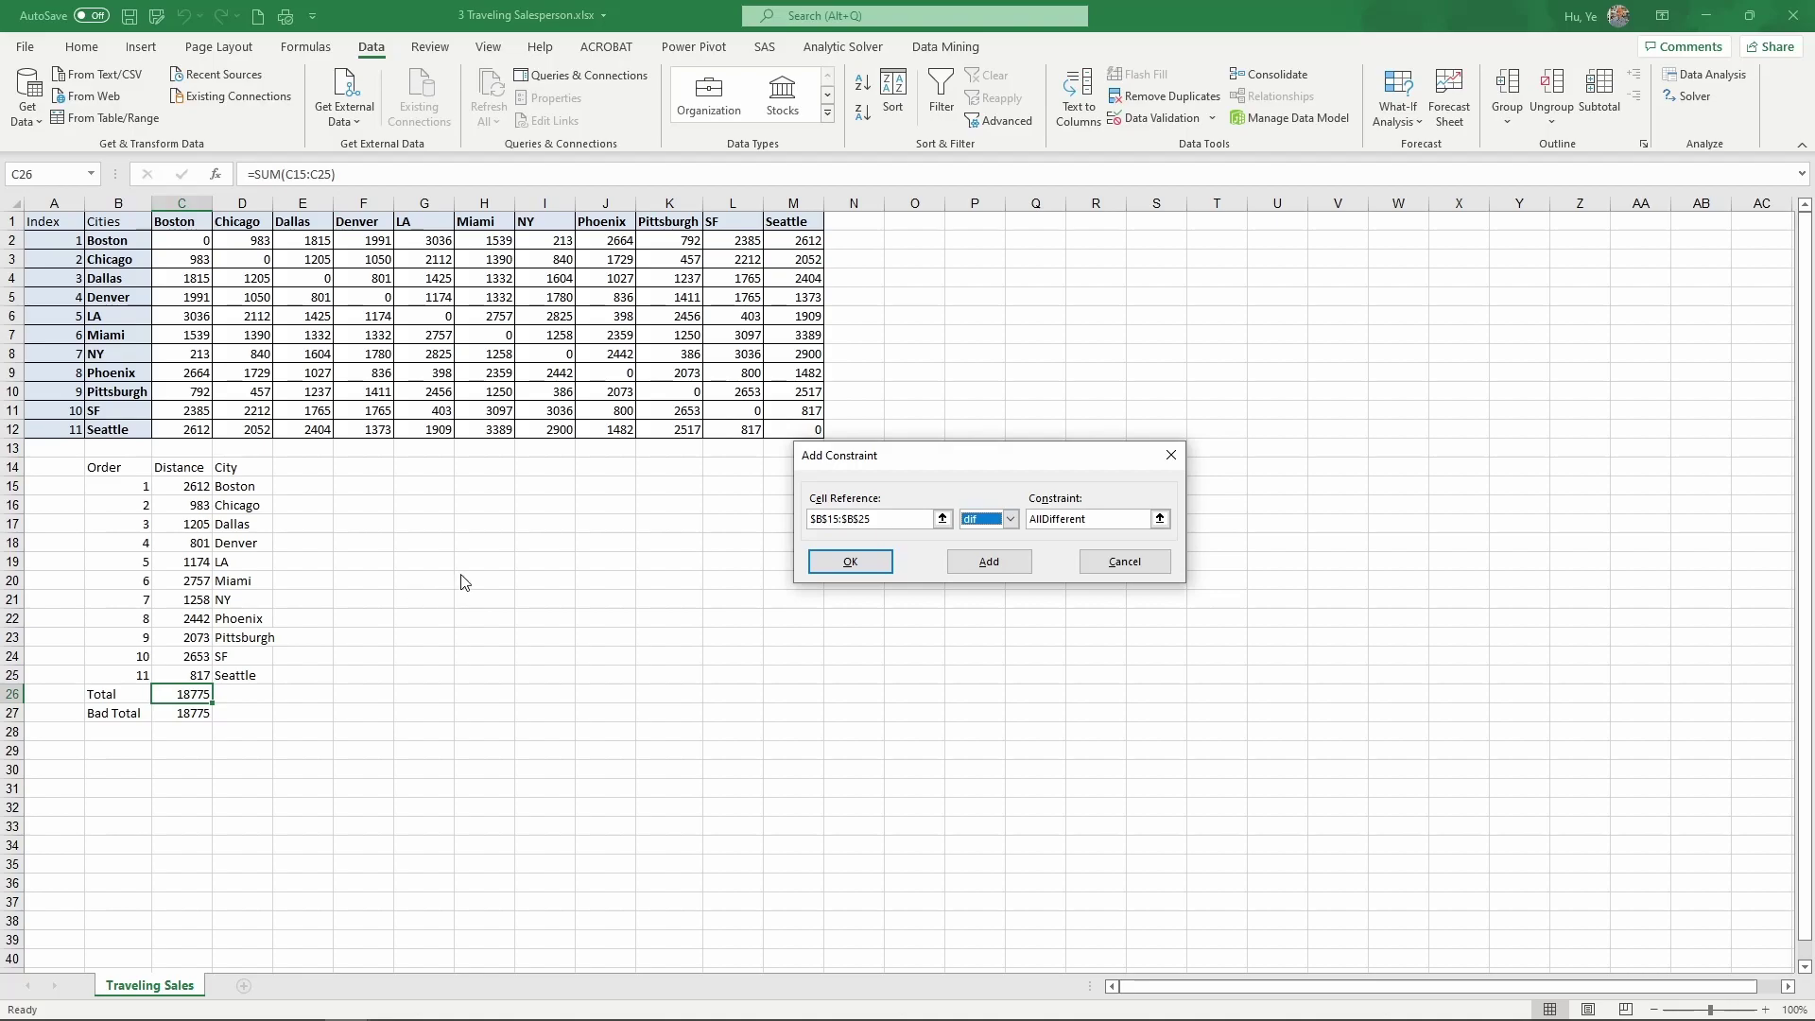
click(850, 561)
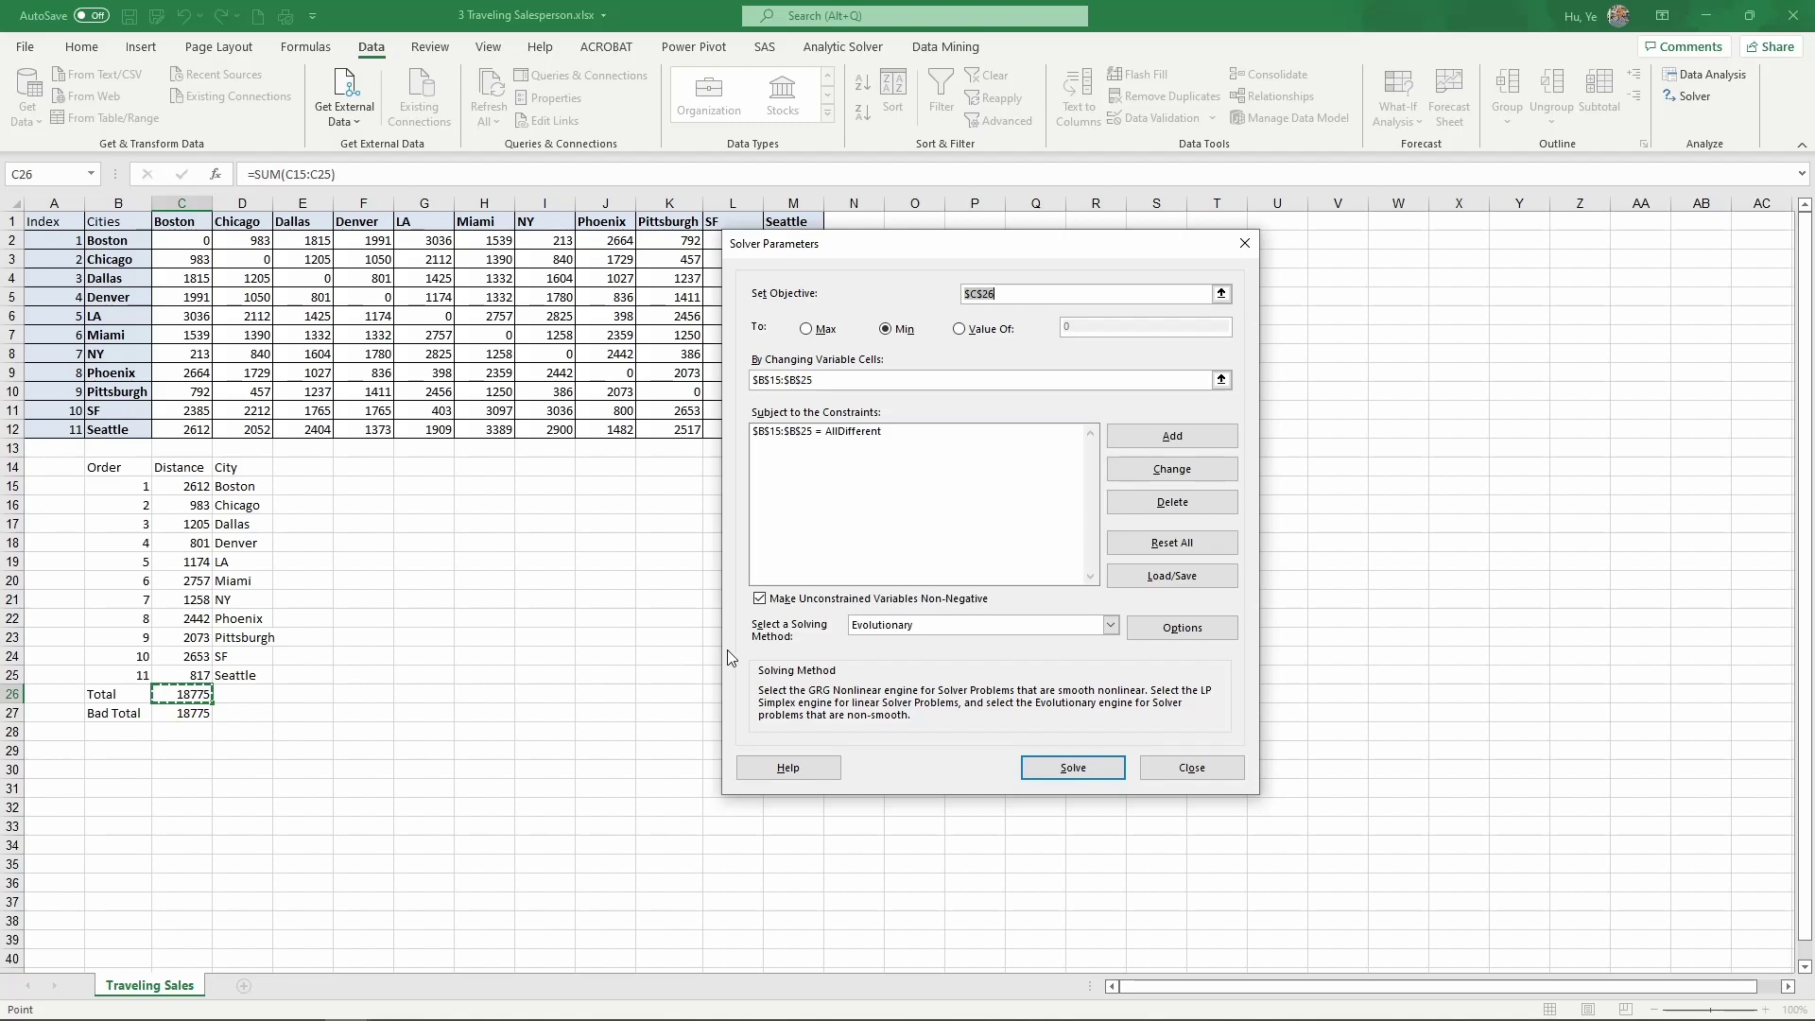
- With the Evolutionary method, set Maximum Time without improvement to 300 and solve, reaching Total 8995
click(1110, 625)
click(1037, 667)
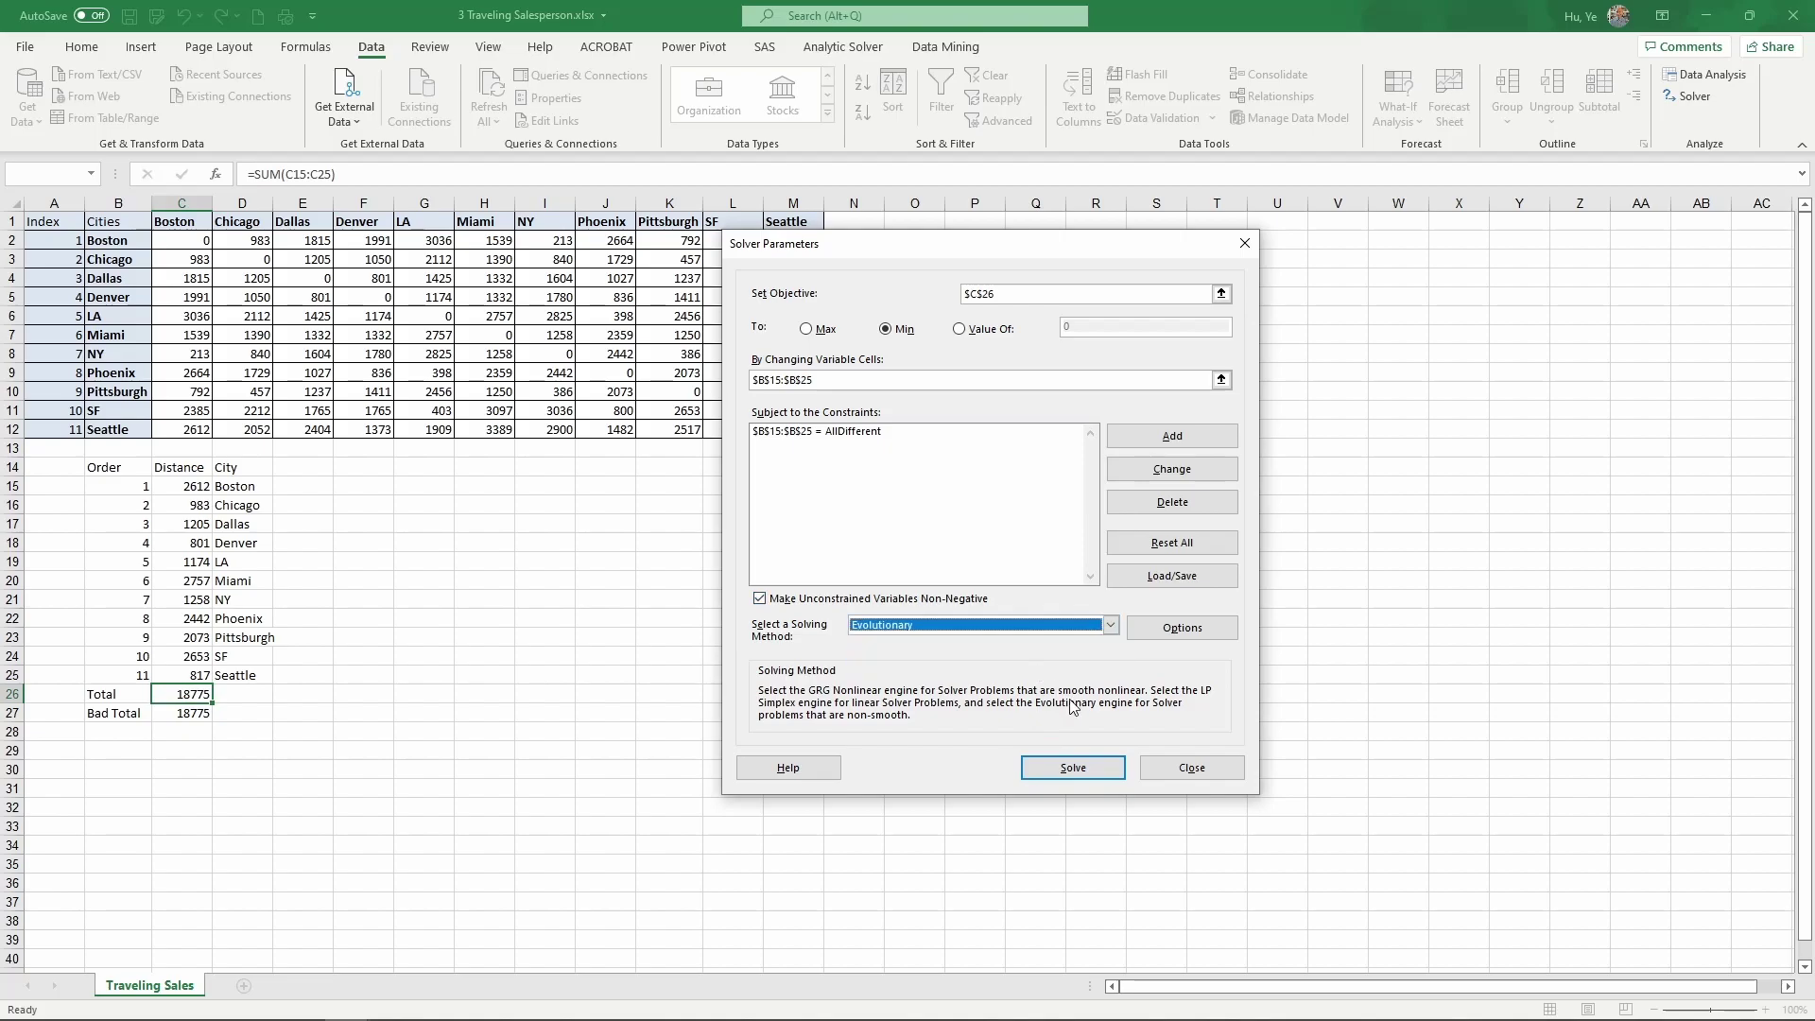
click(1158, 628)
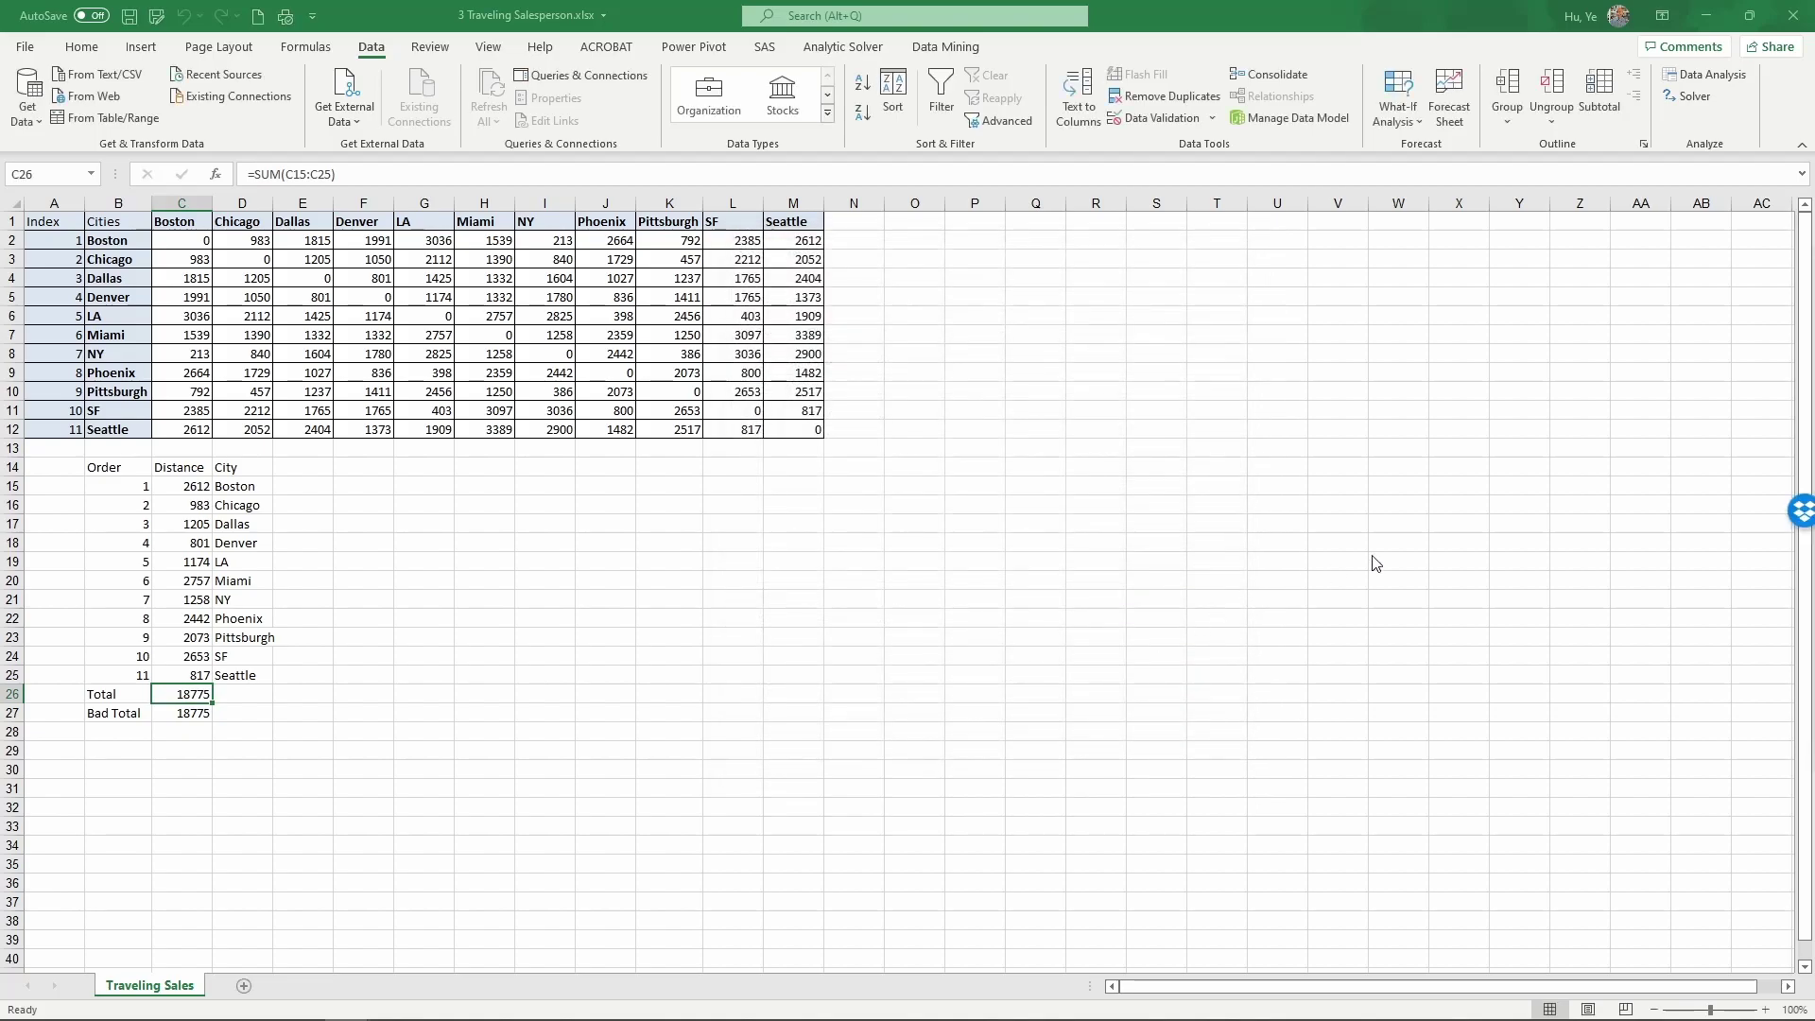
click(957, 287)
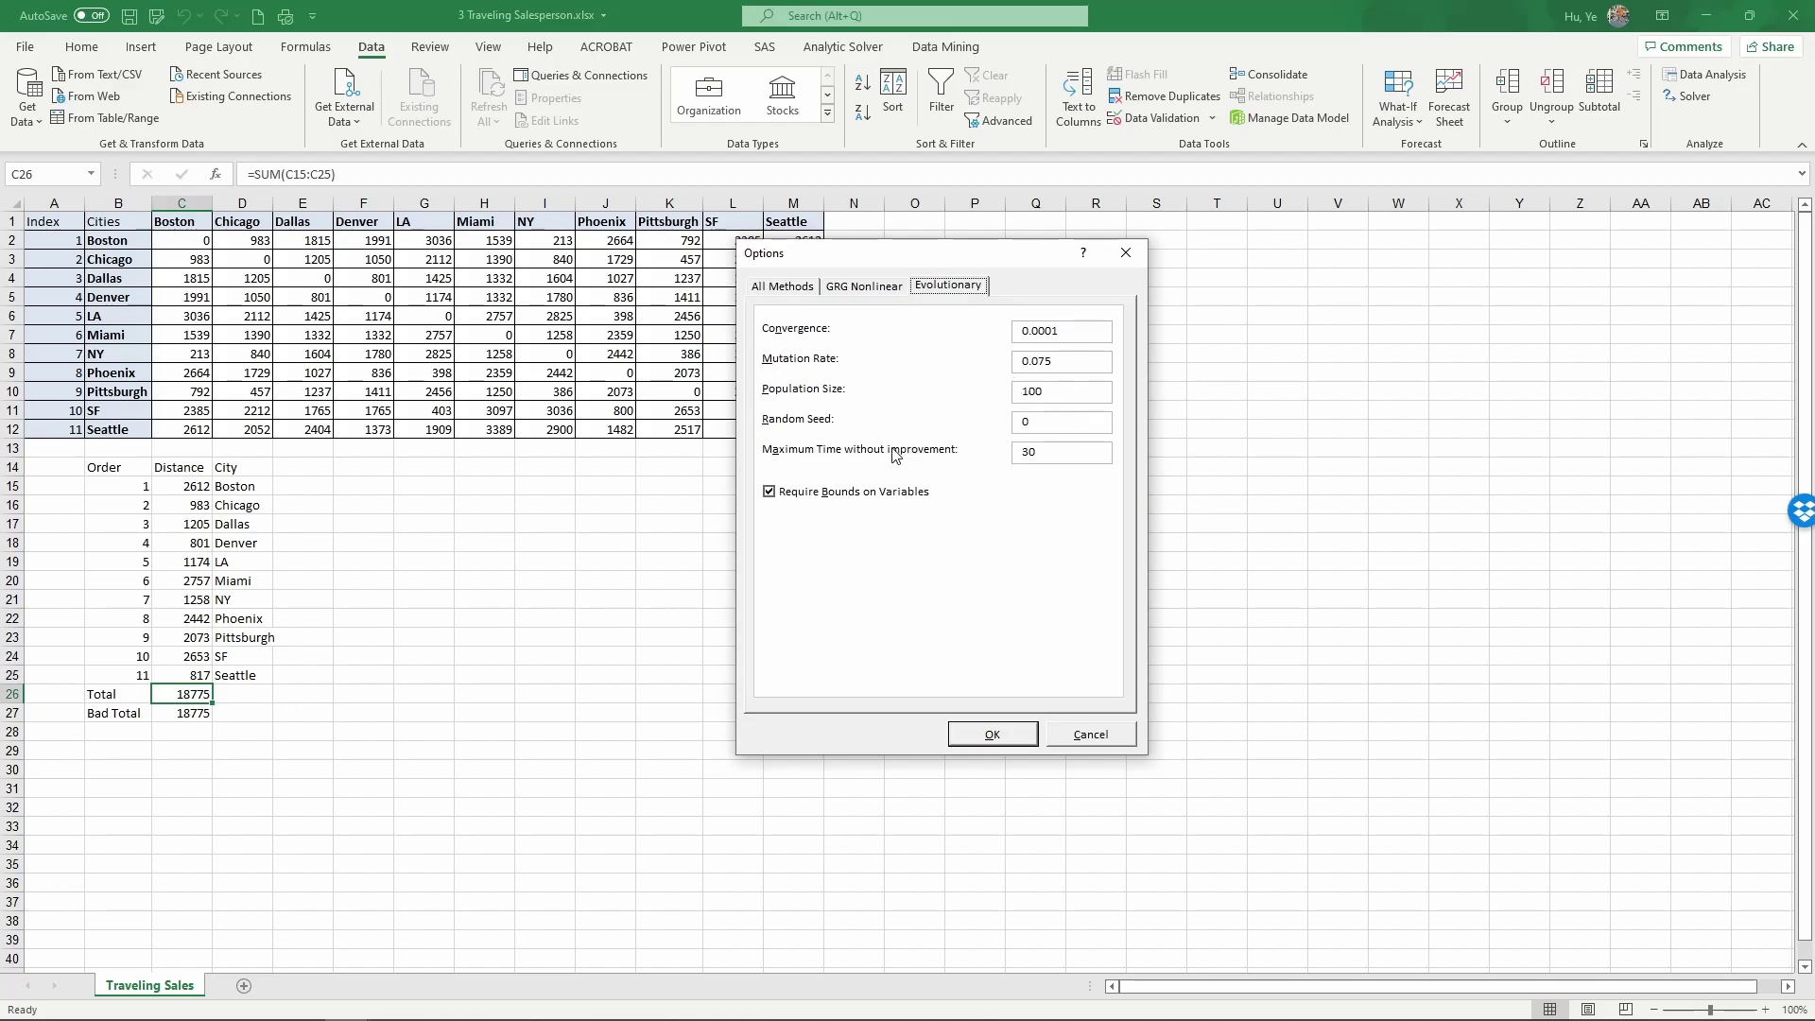
click(1052, 454)
text(0)
click(992, 734)
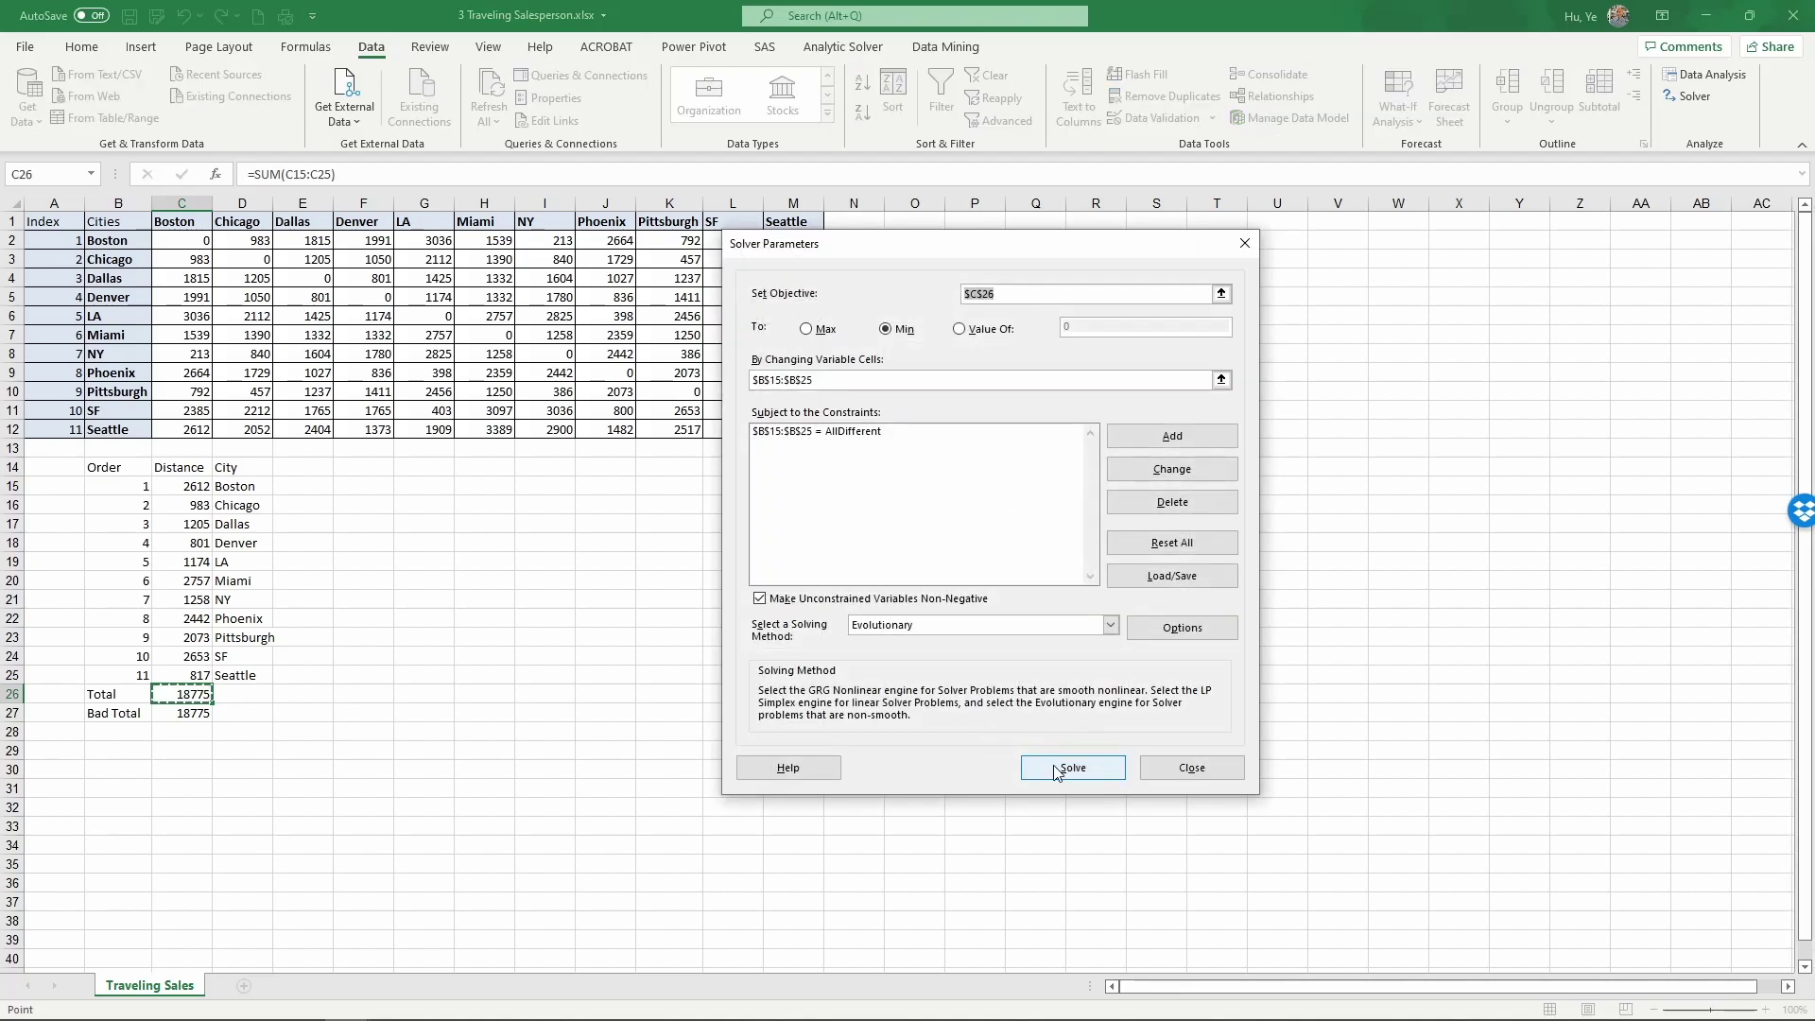
click(1057, 769)
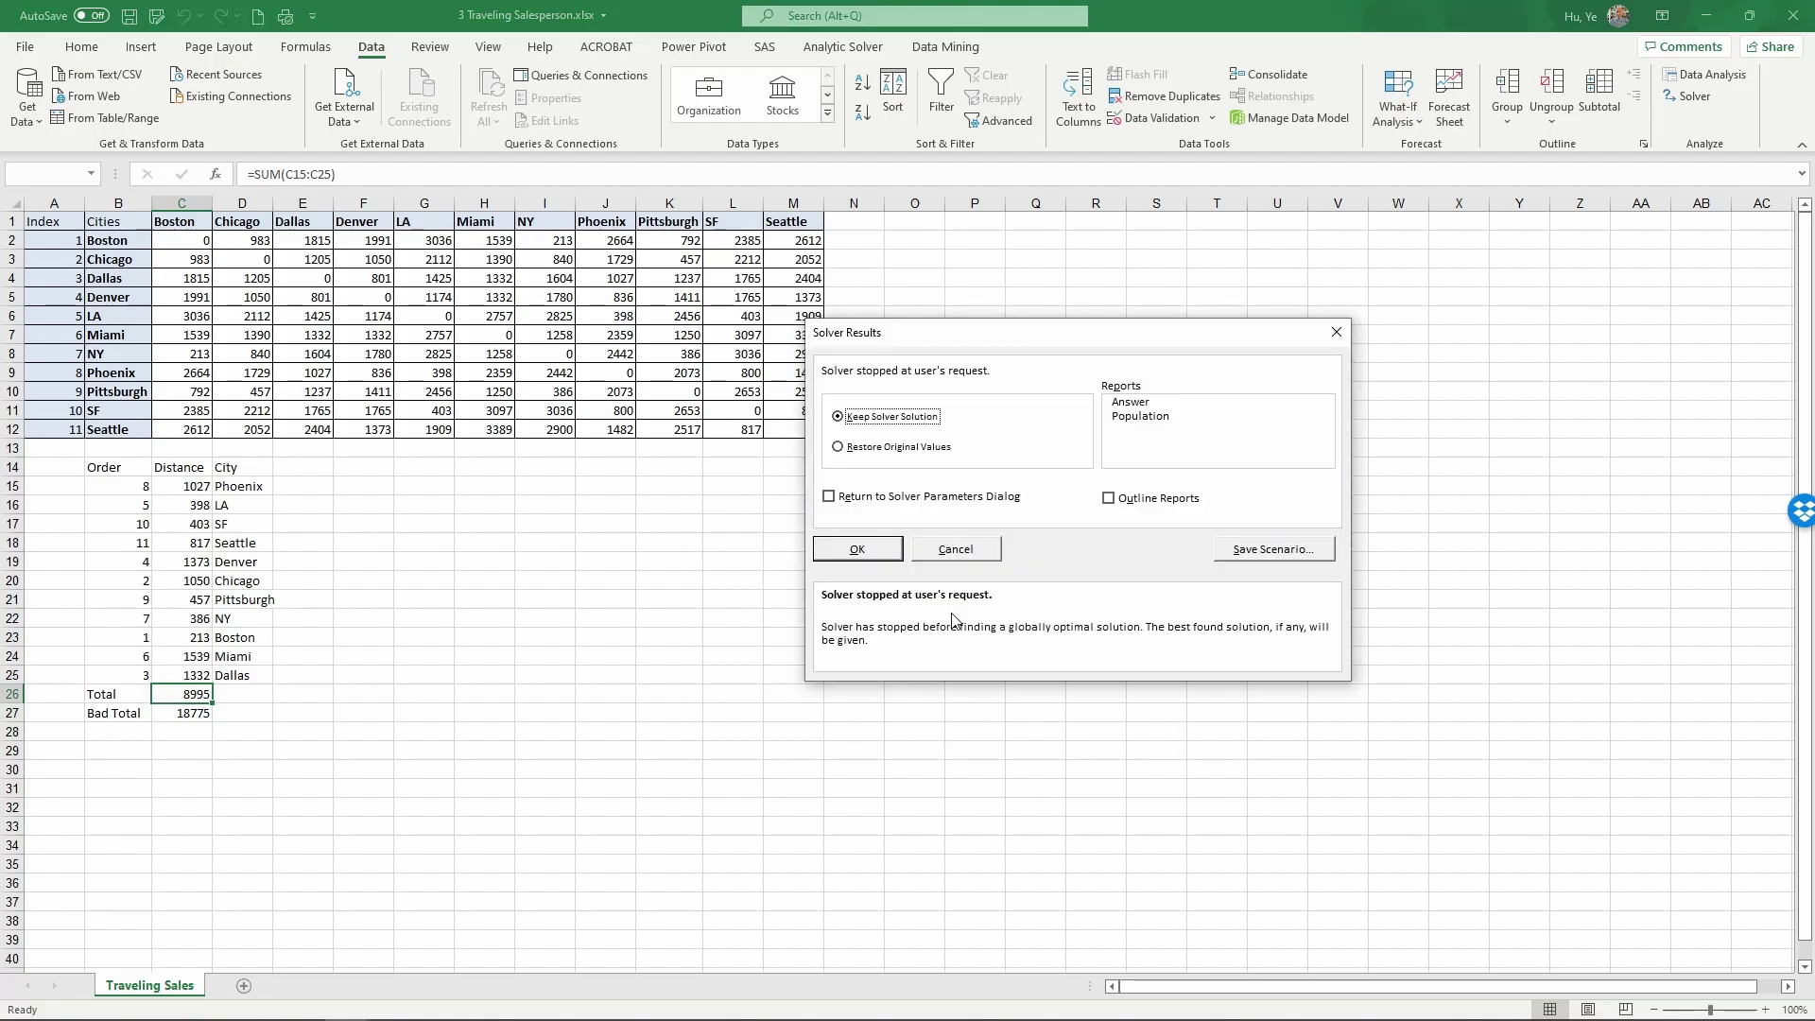
- Keep the Solver solution and give Boston in D23 a yellow highlight
click(866, 548)
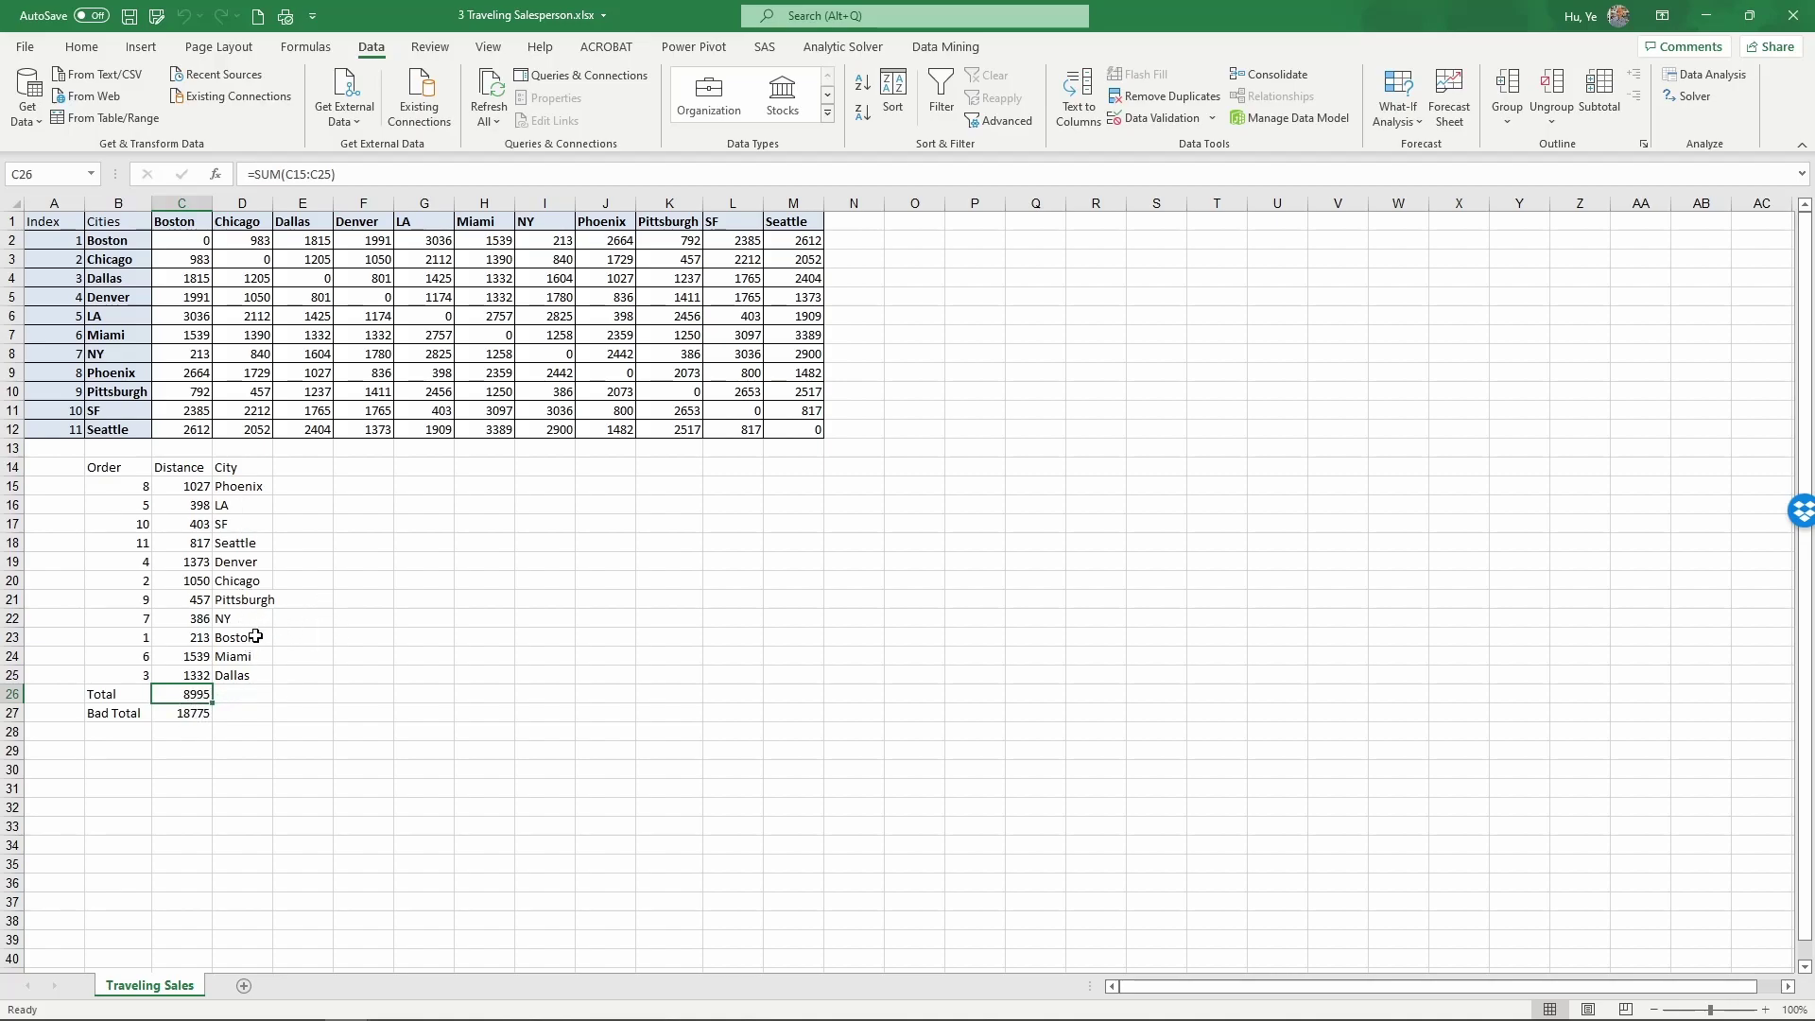
click(256, 636)
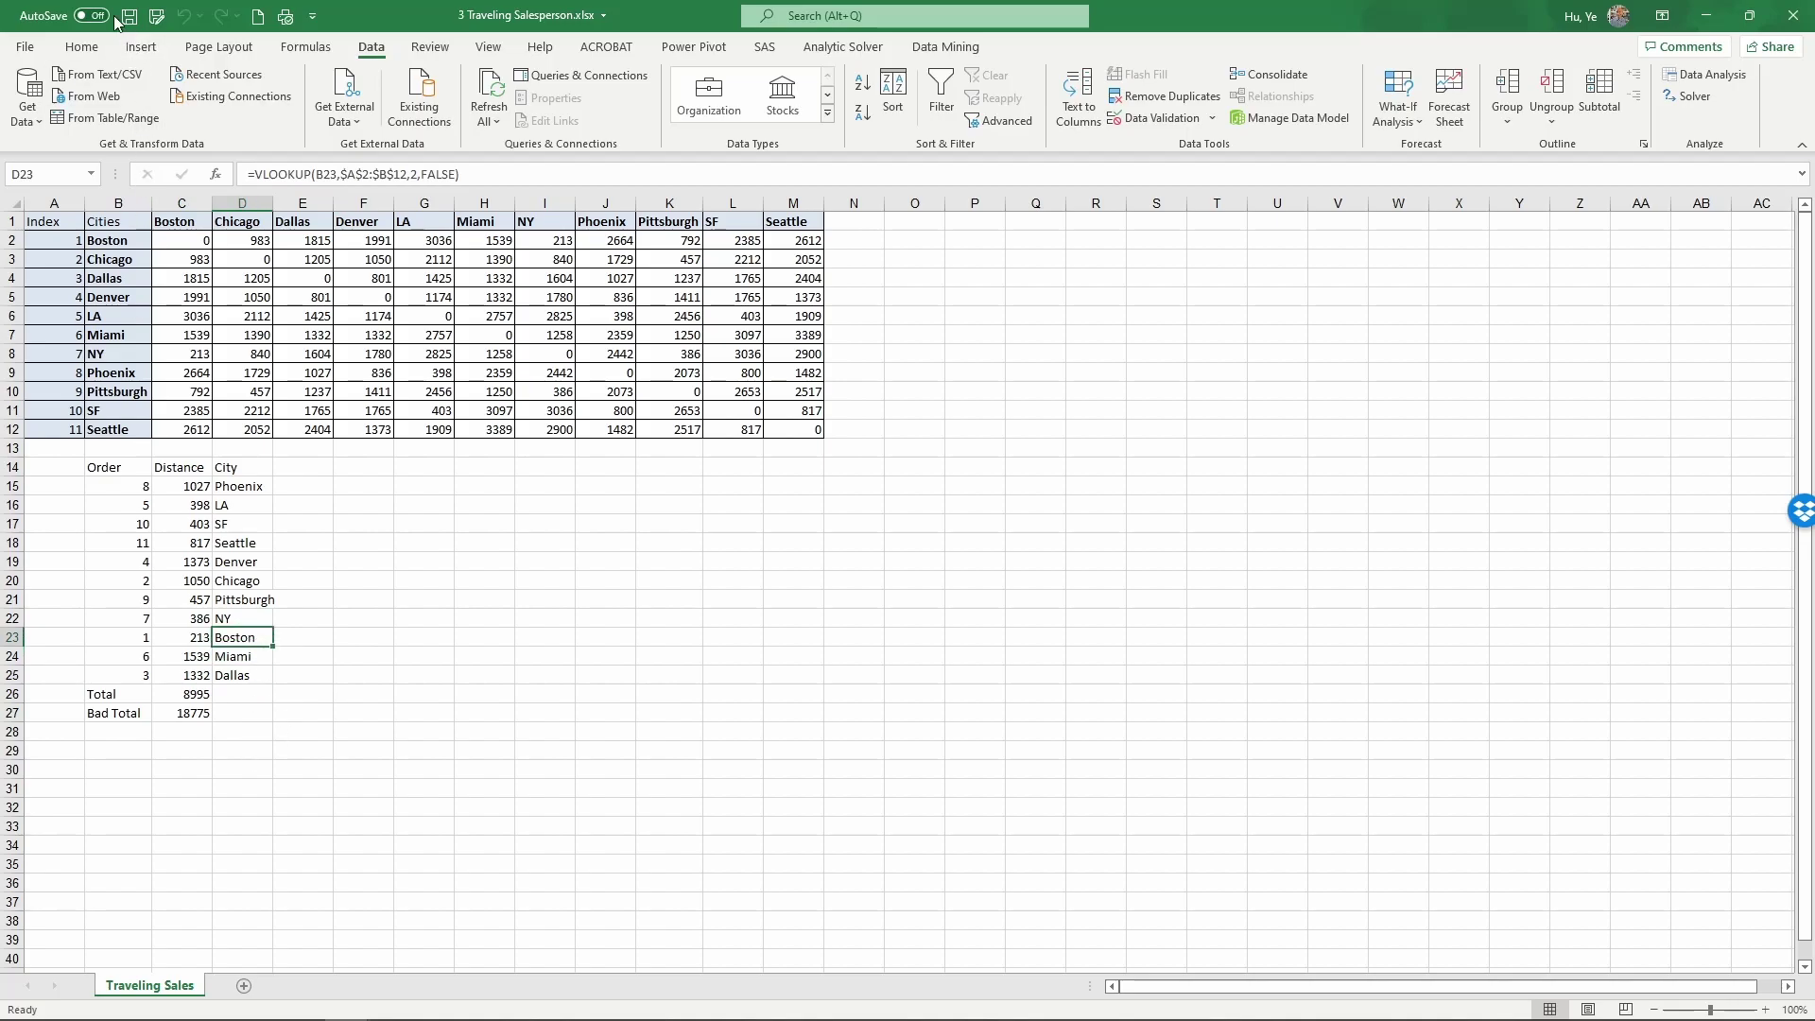
click(81, 47)
click(973, 108)
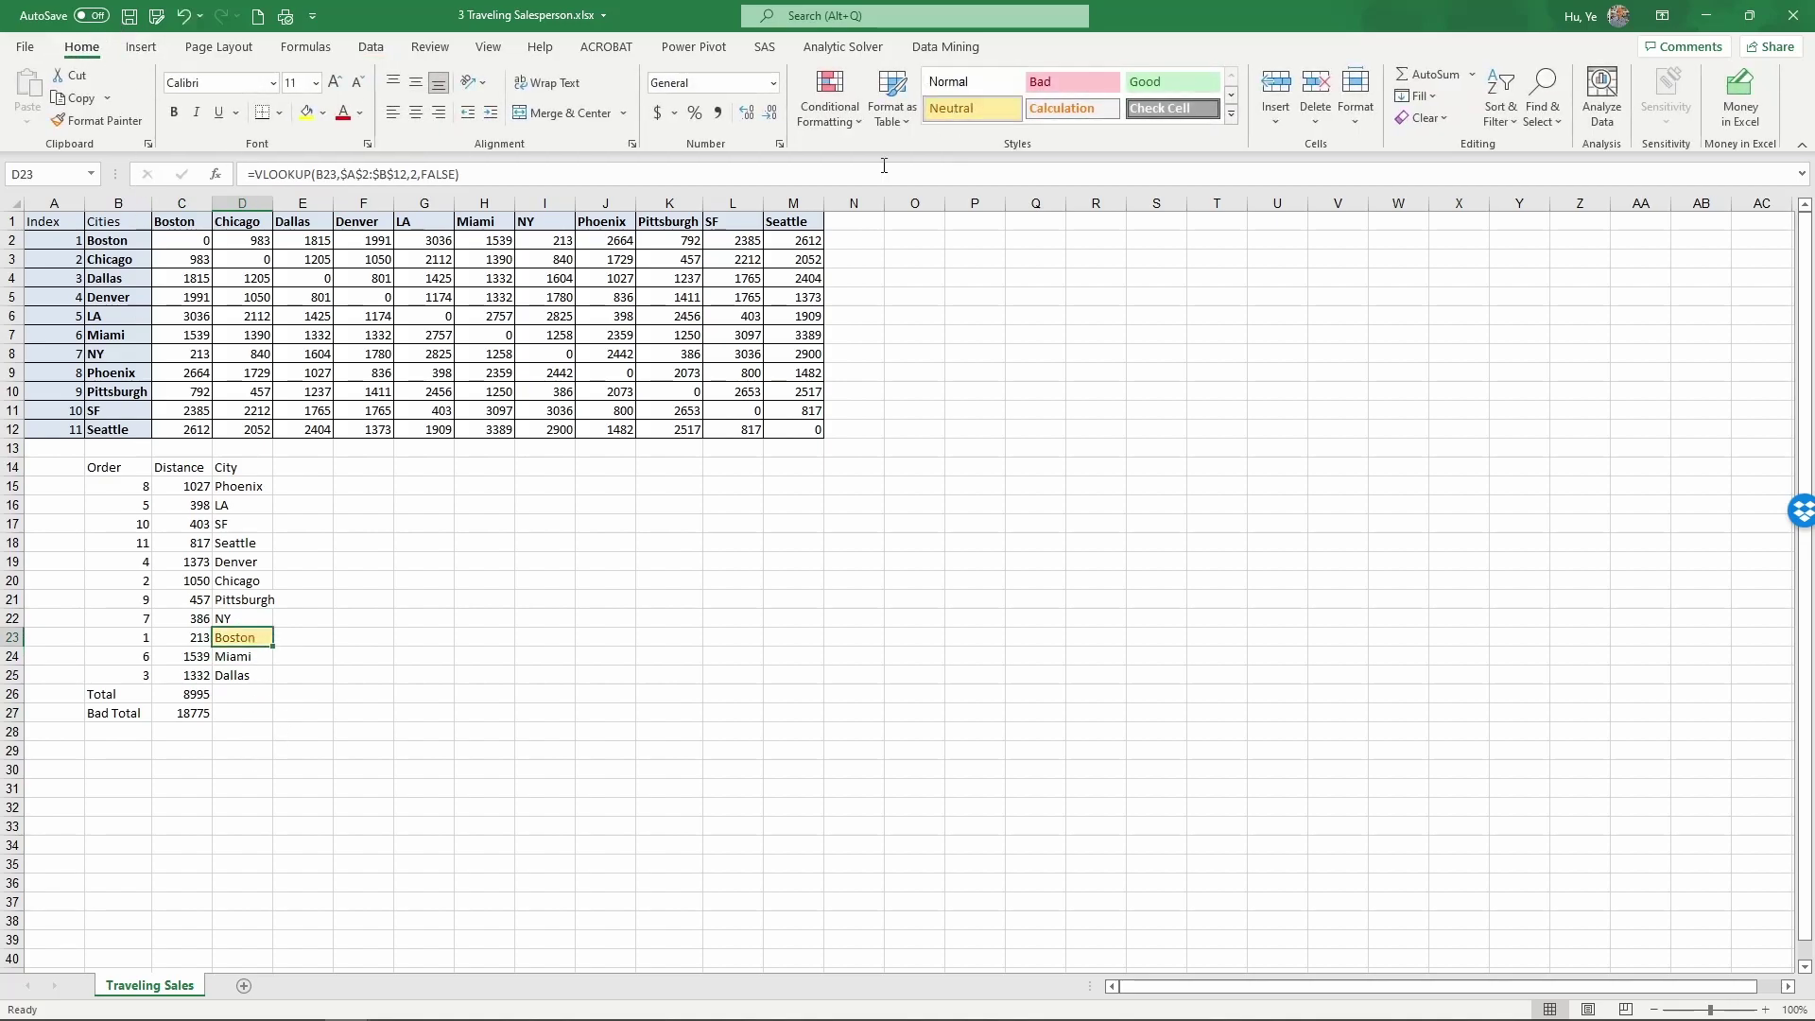
- Add the note '<< starting point' in E23 and check the route's city lookup formulas
click(303, 631)
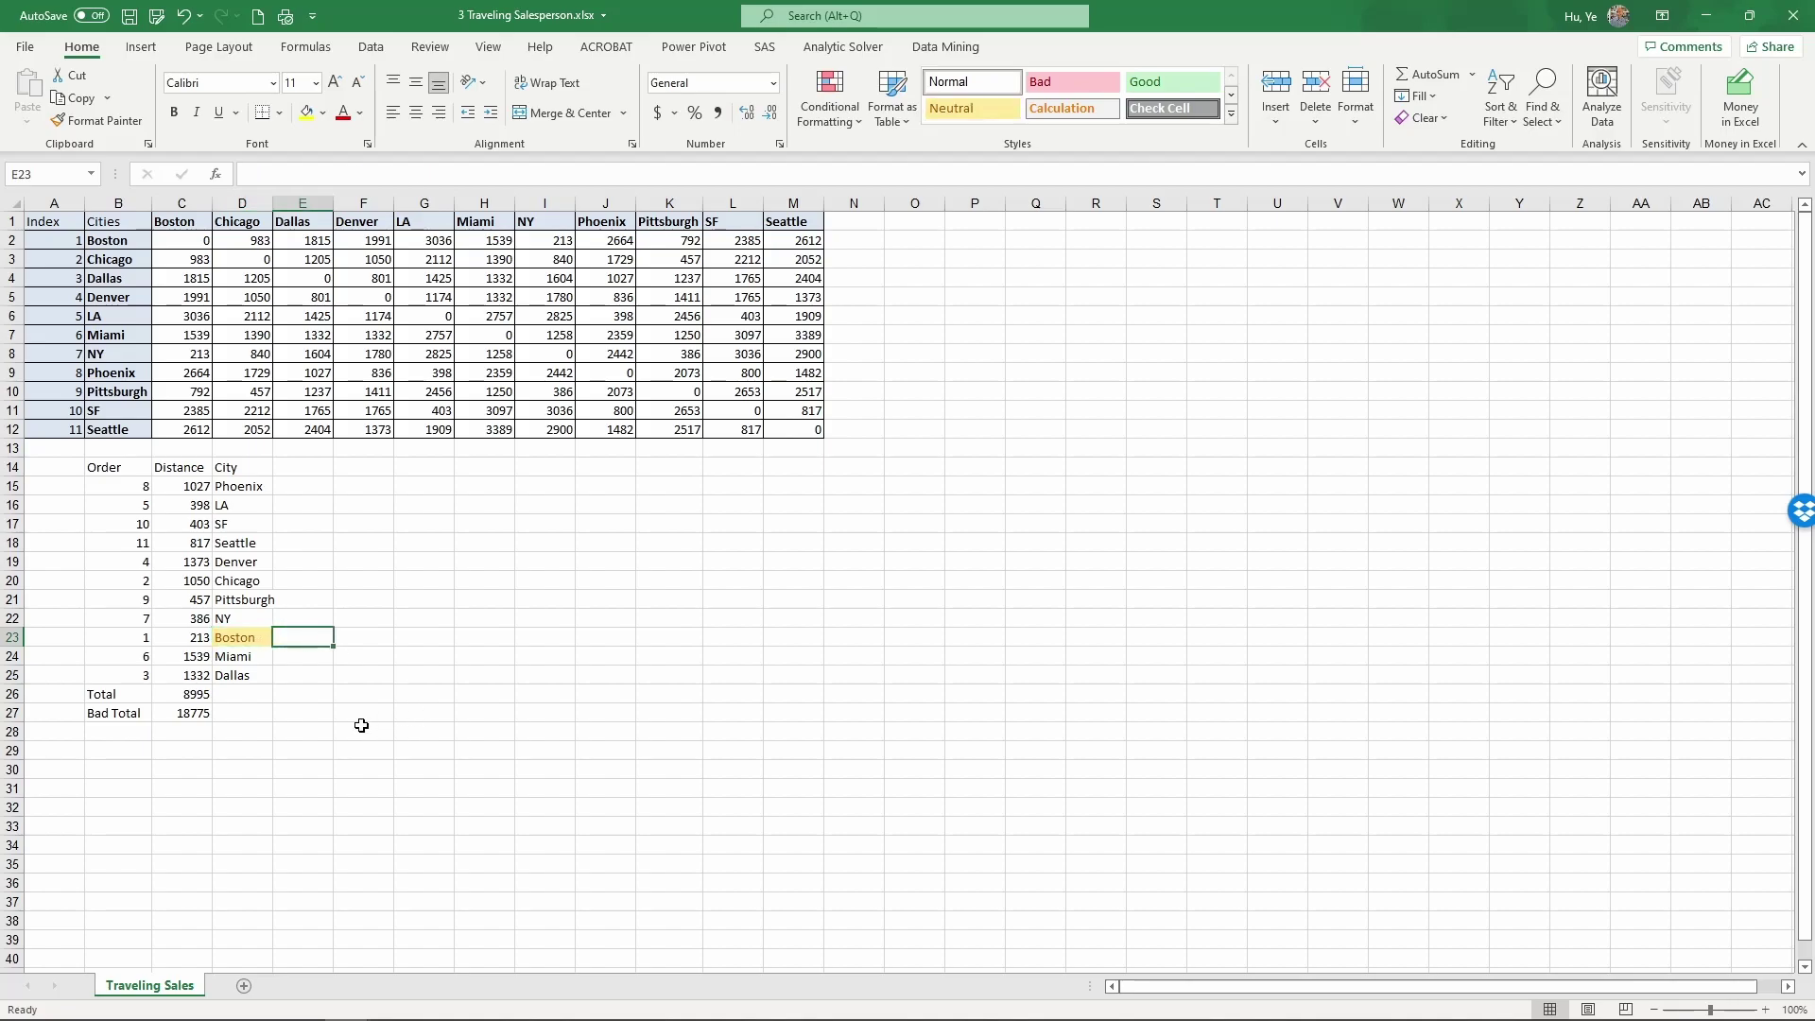
text(<<)
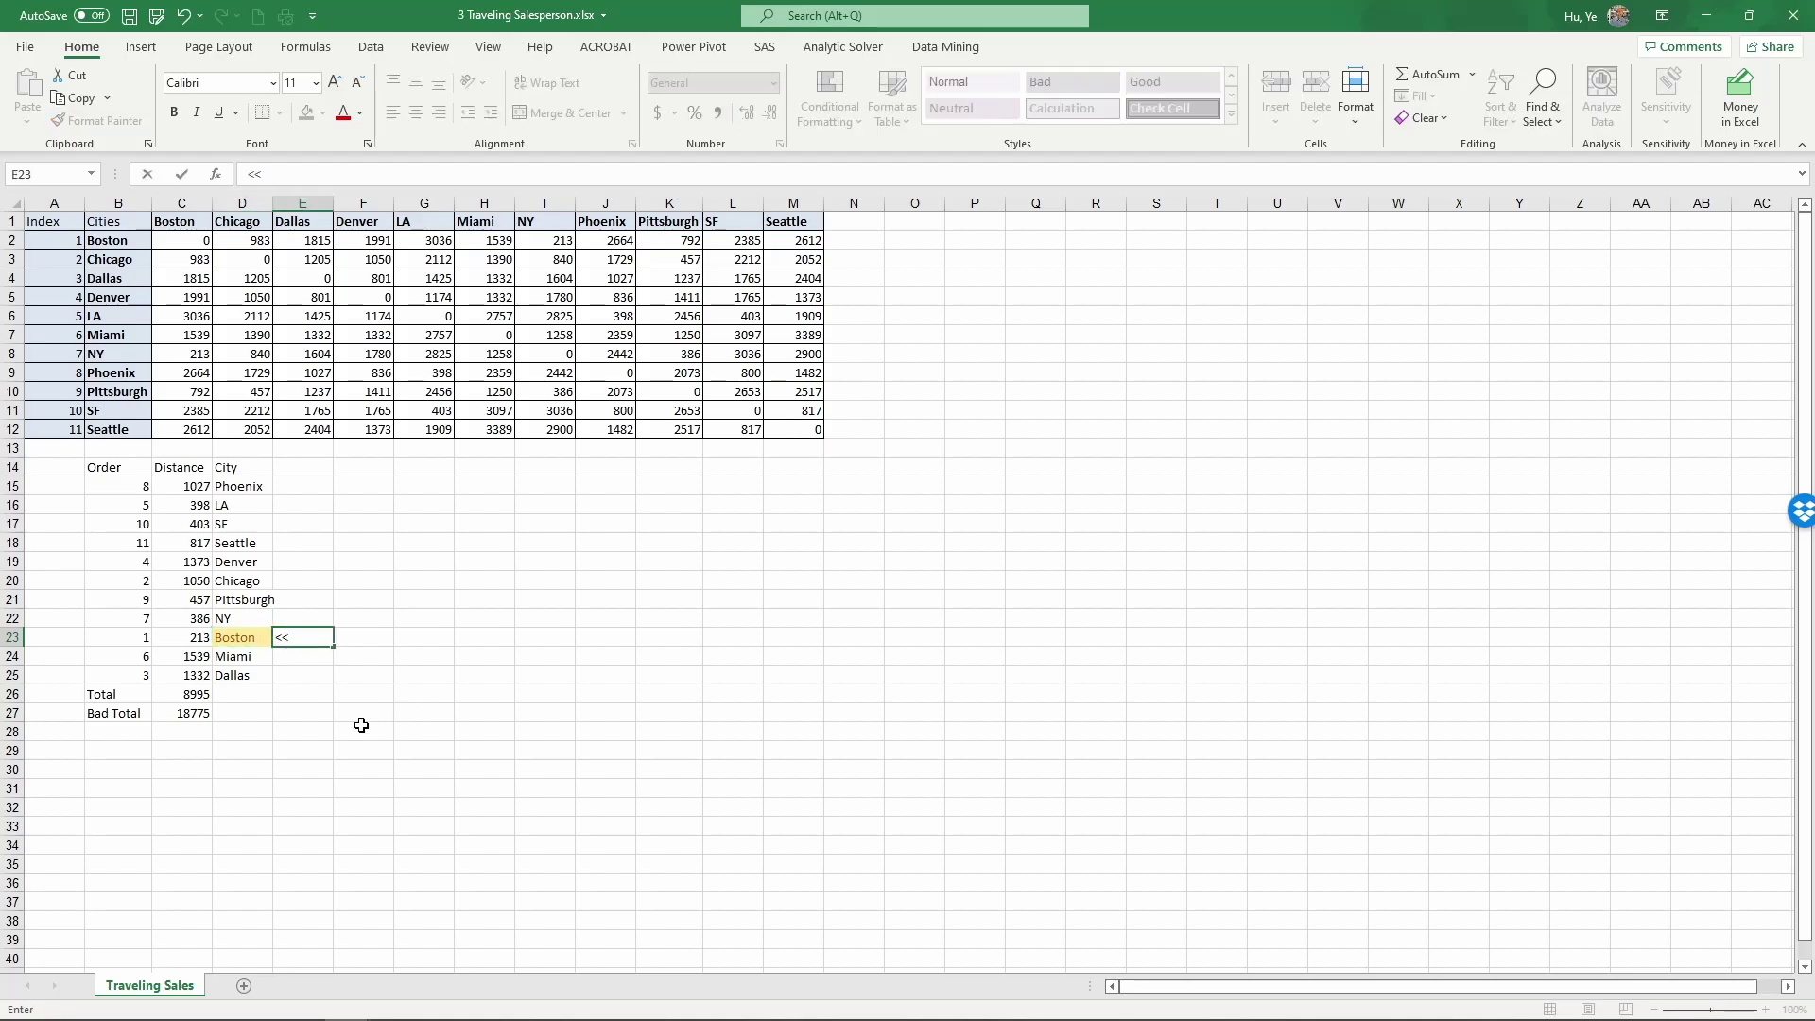
text( starting point)
key(Return)
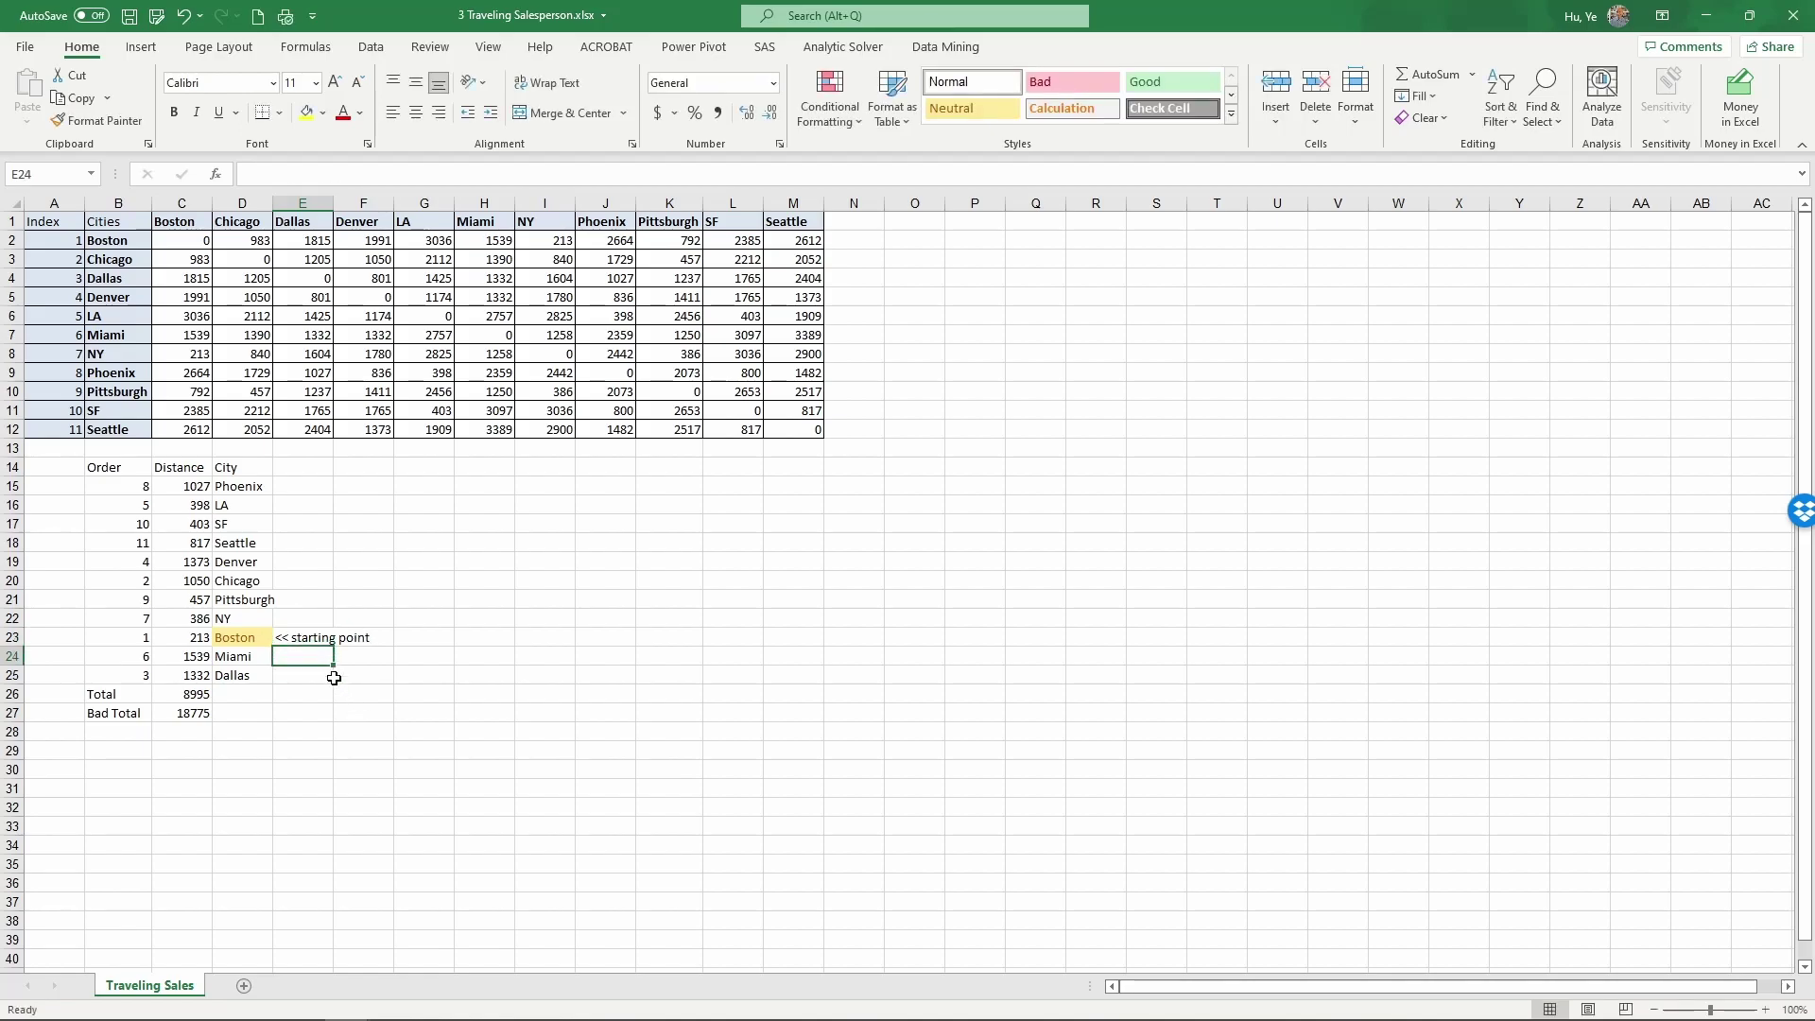
click(227, 639)
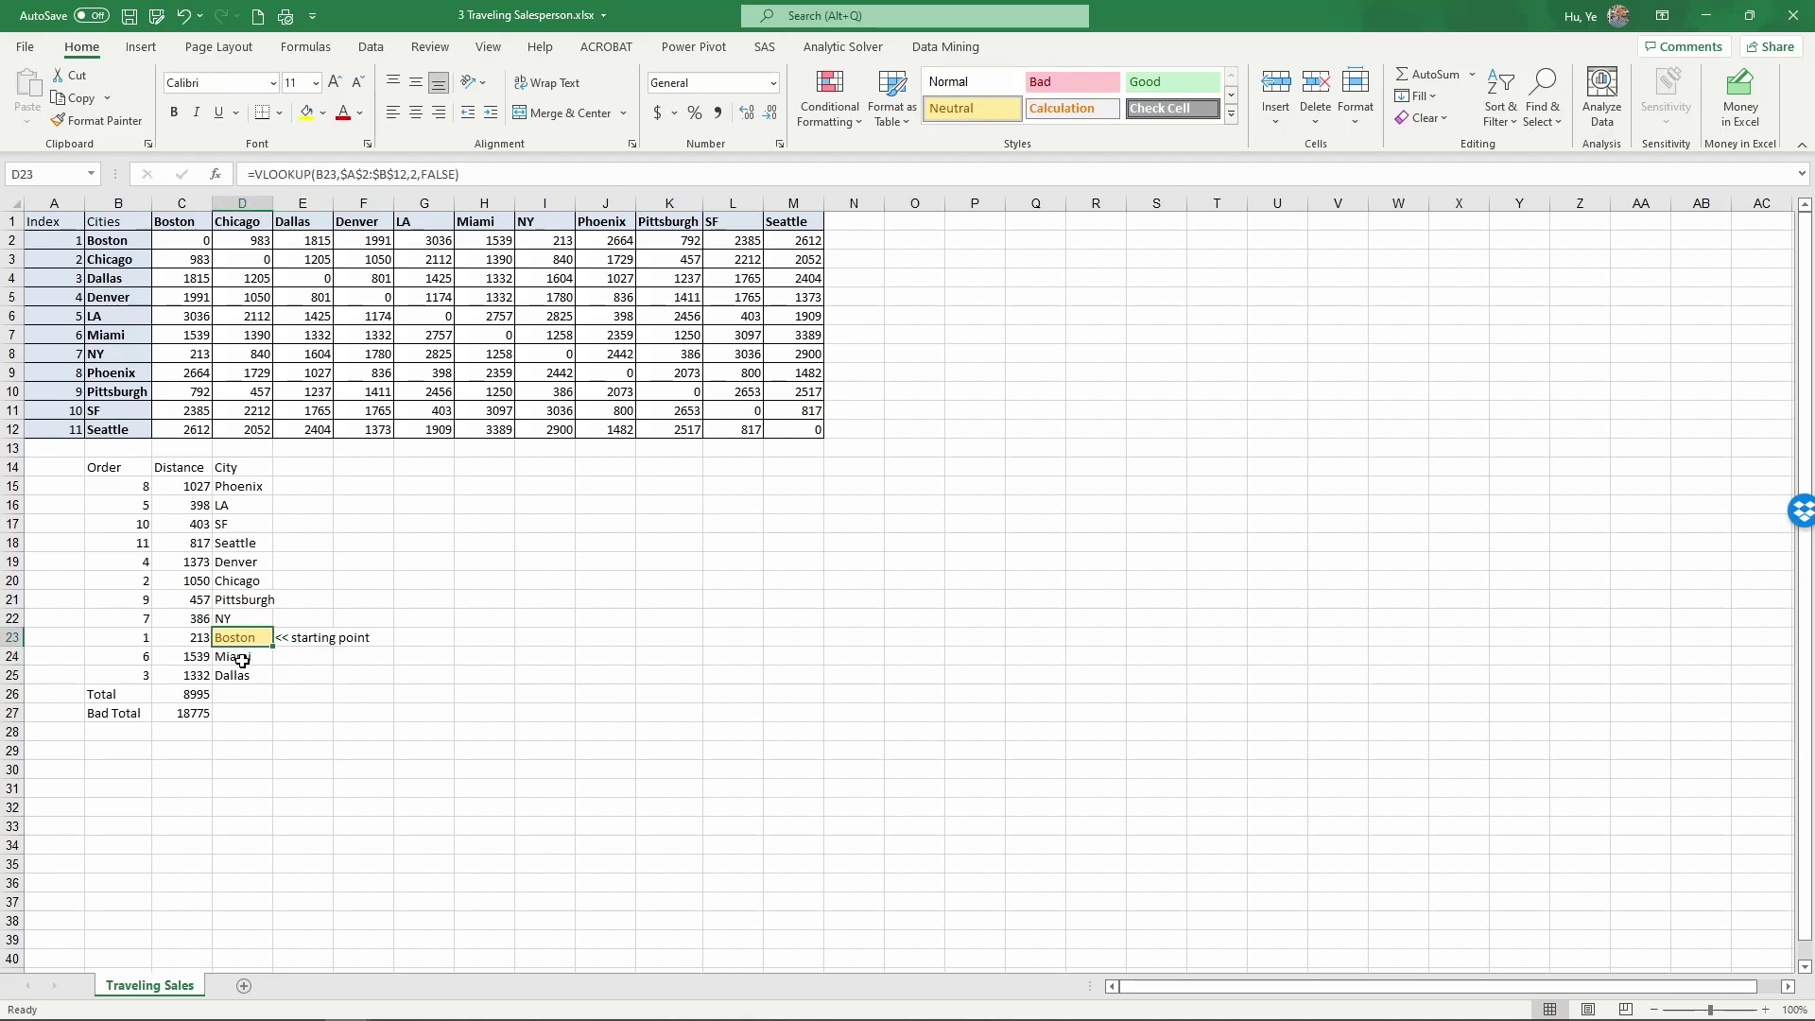
click(234, 660)
click(248, 676)
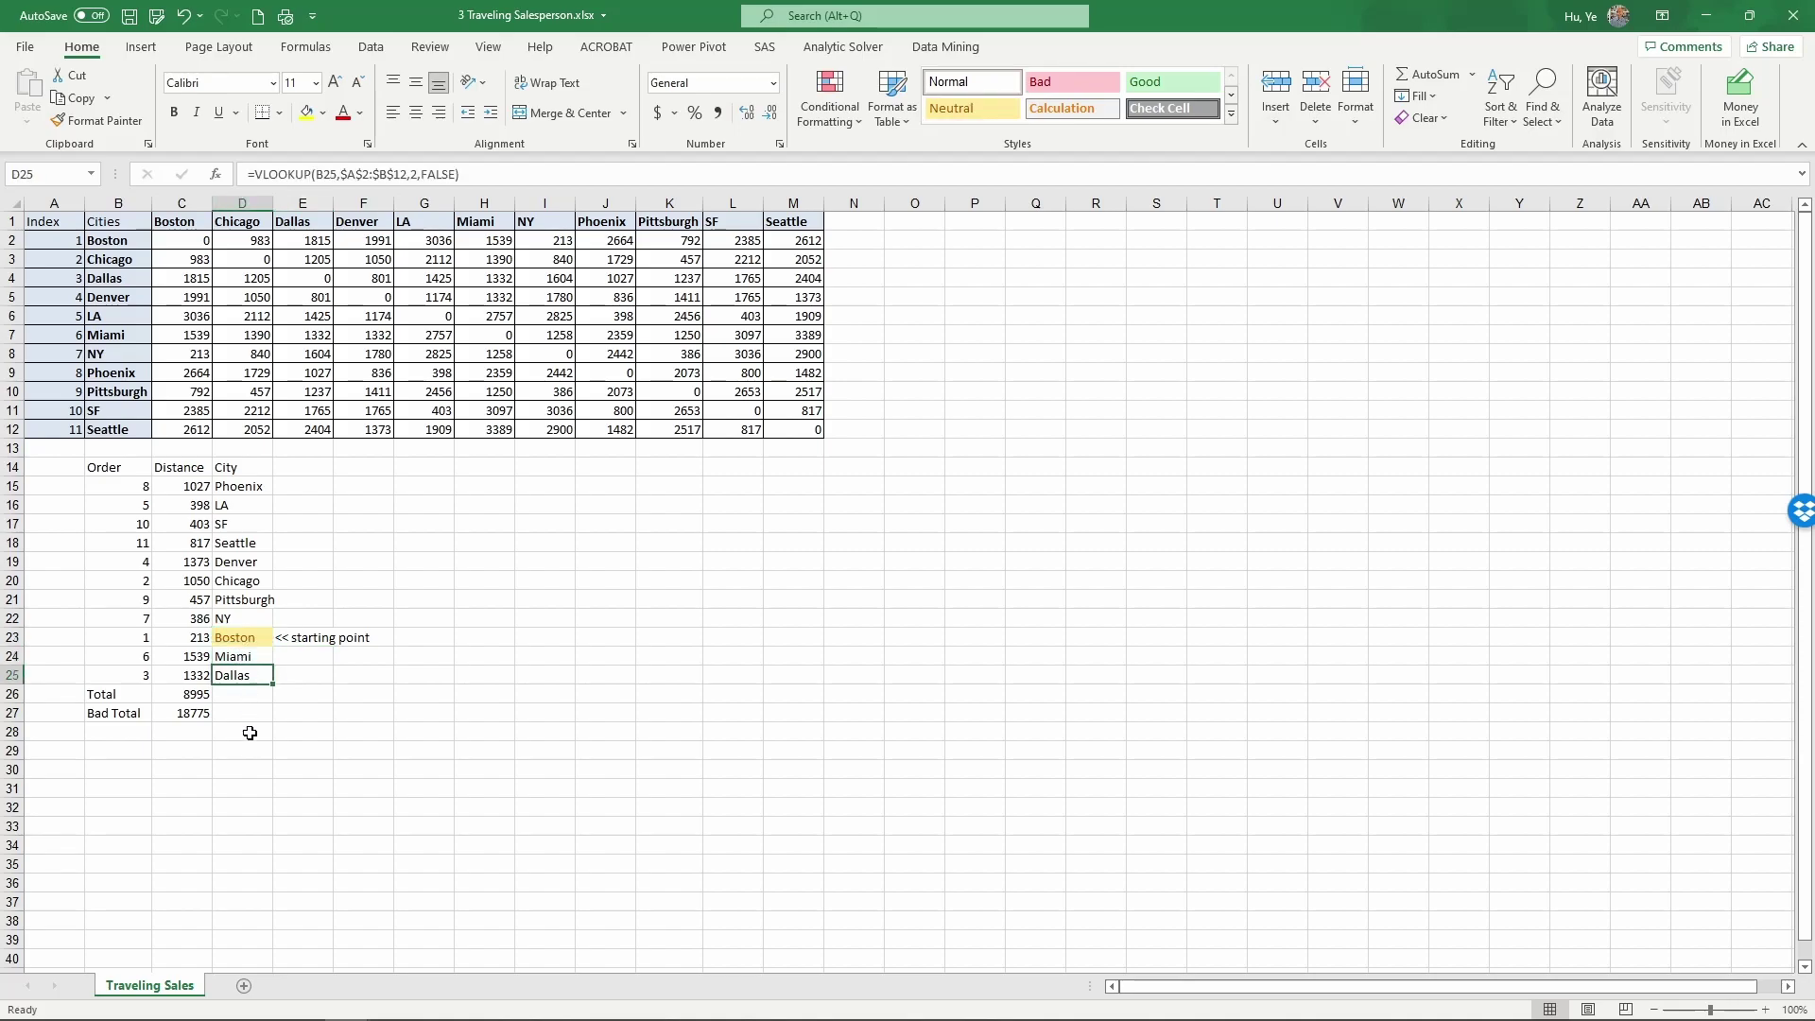
click(251, 487)
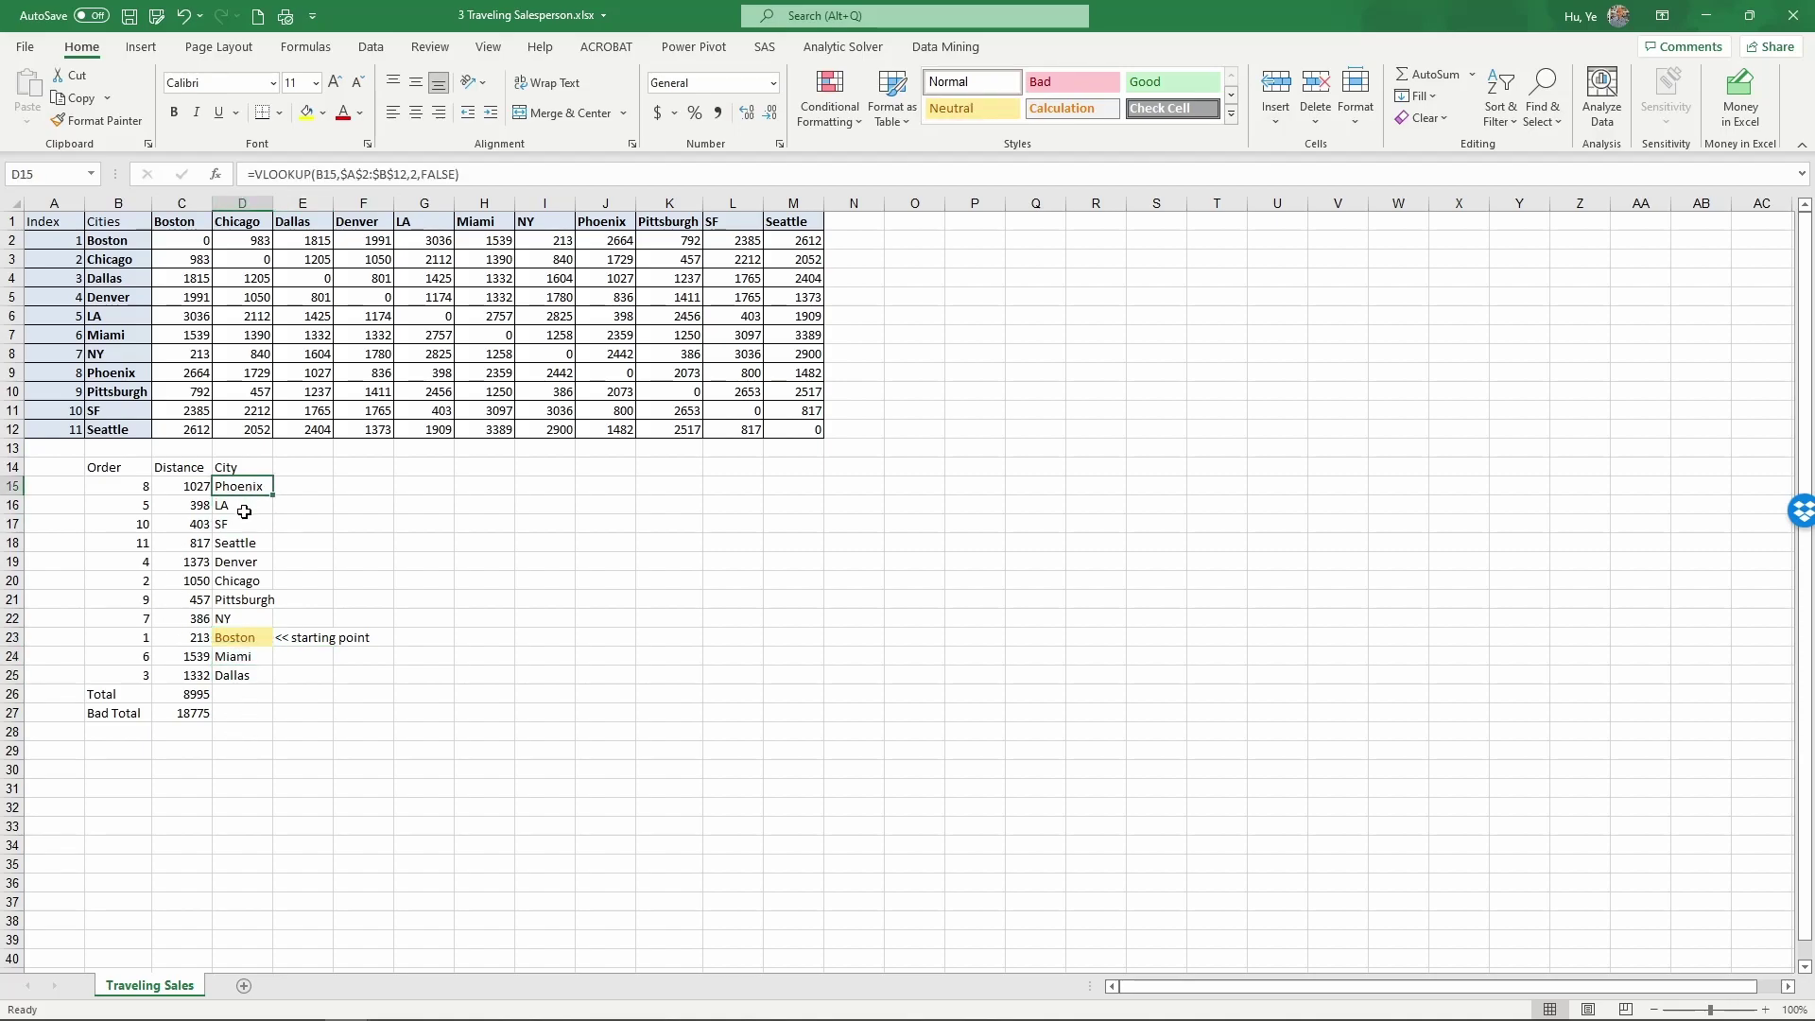
click(242, 509)
click(242, 520)
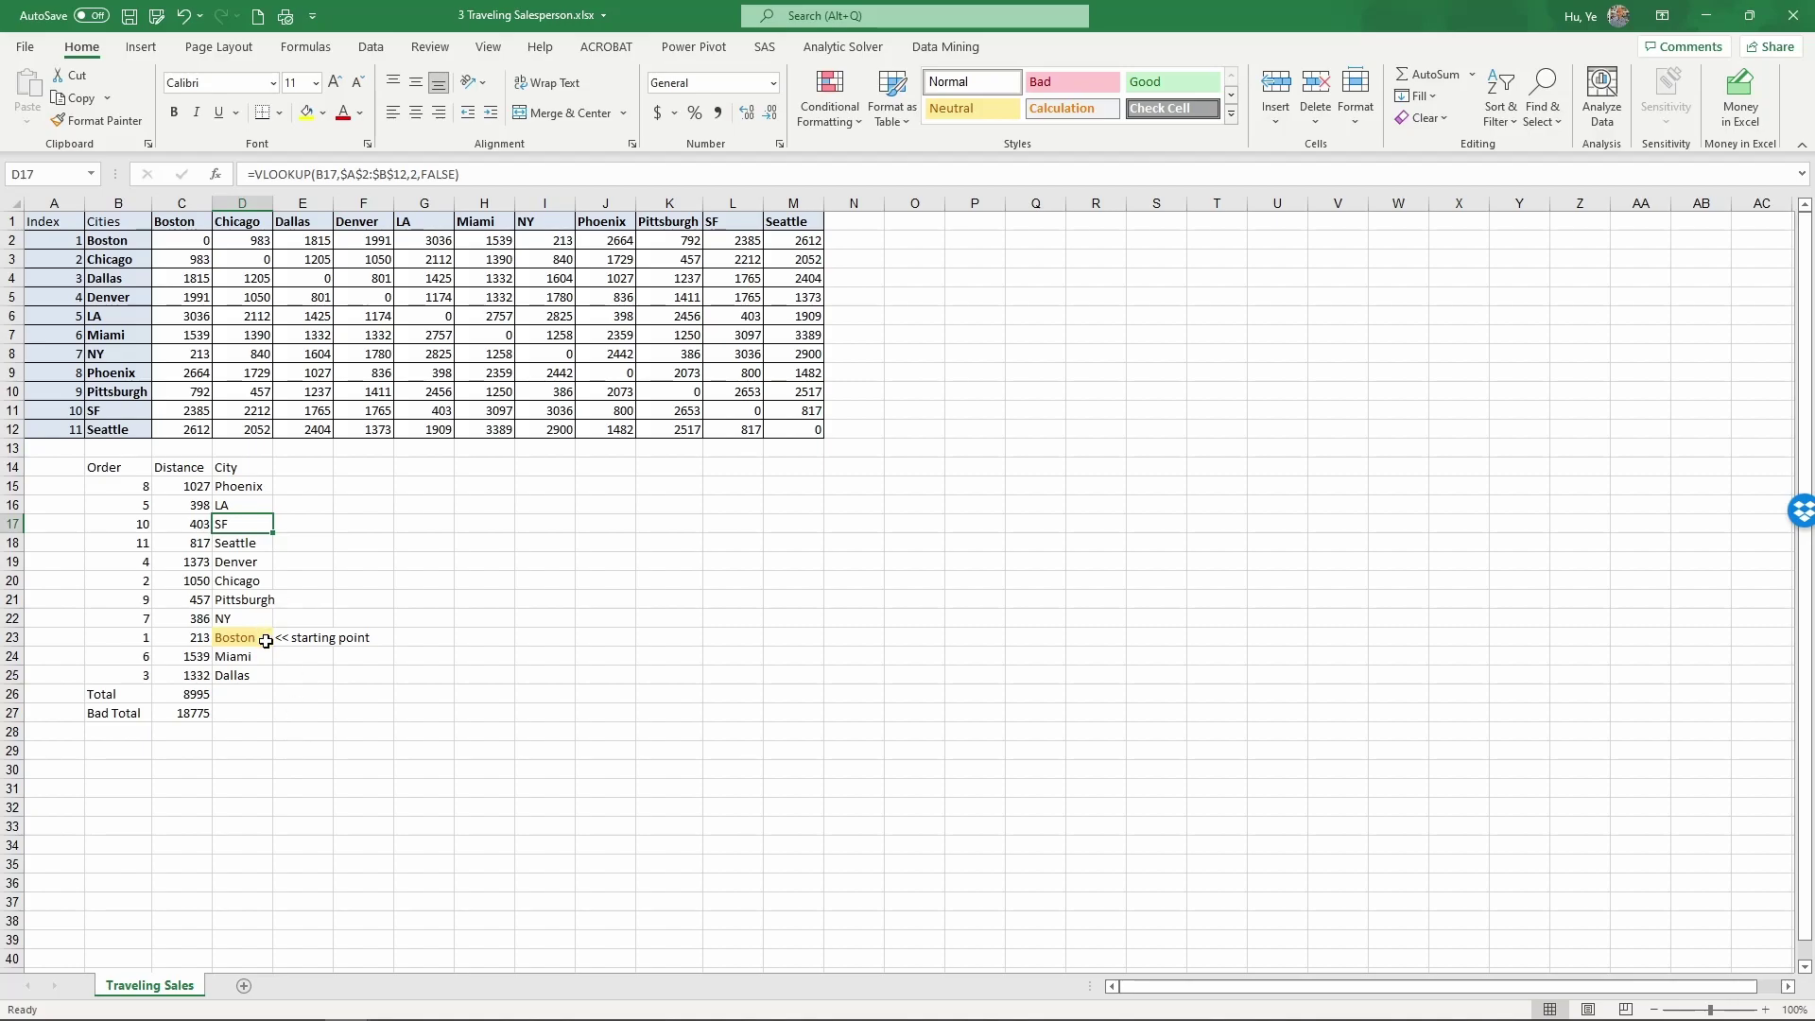
drag(265, 641, 265, 660)
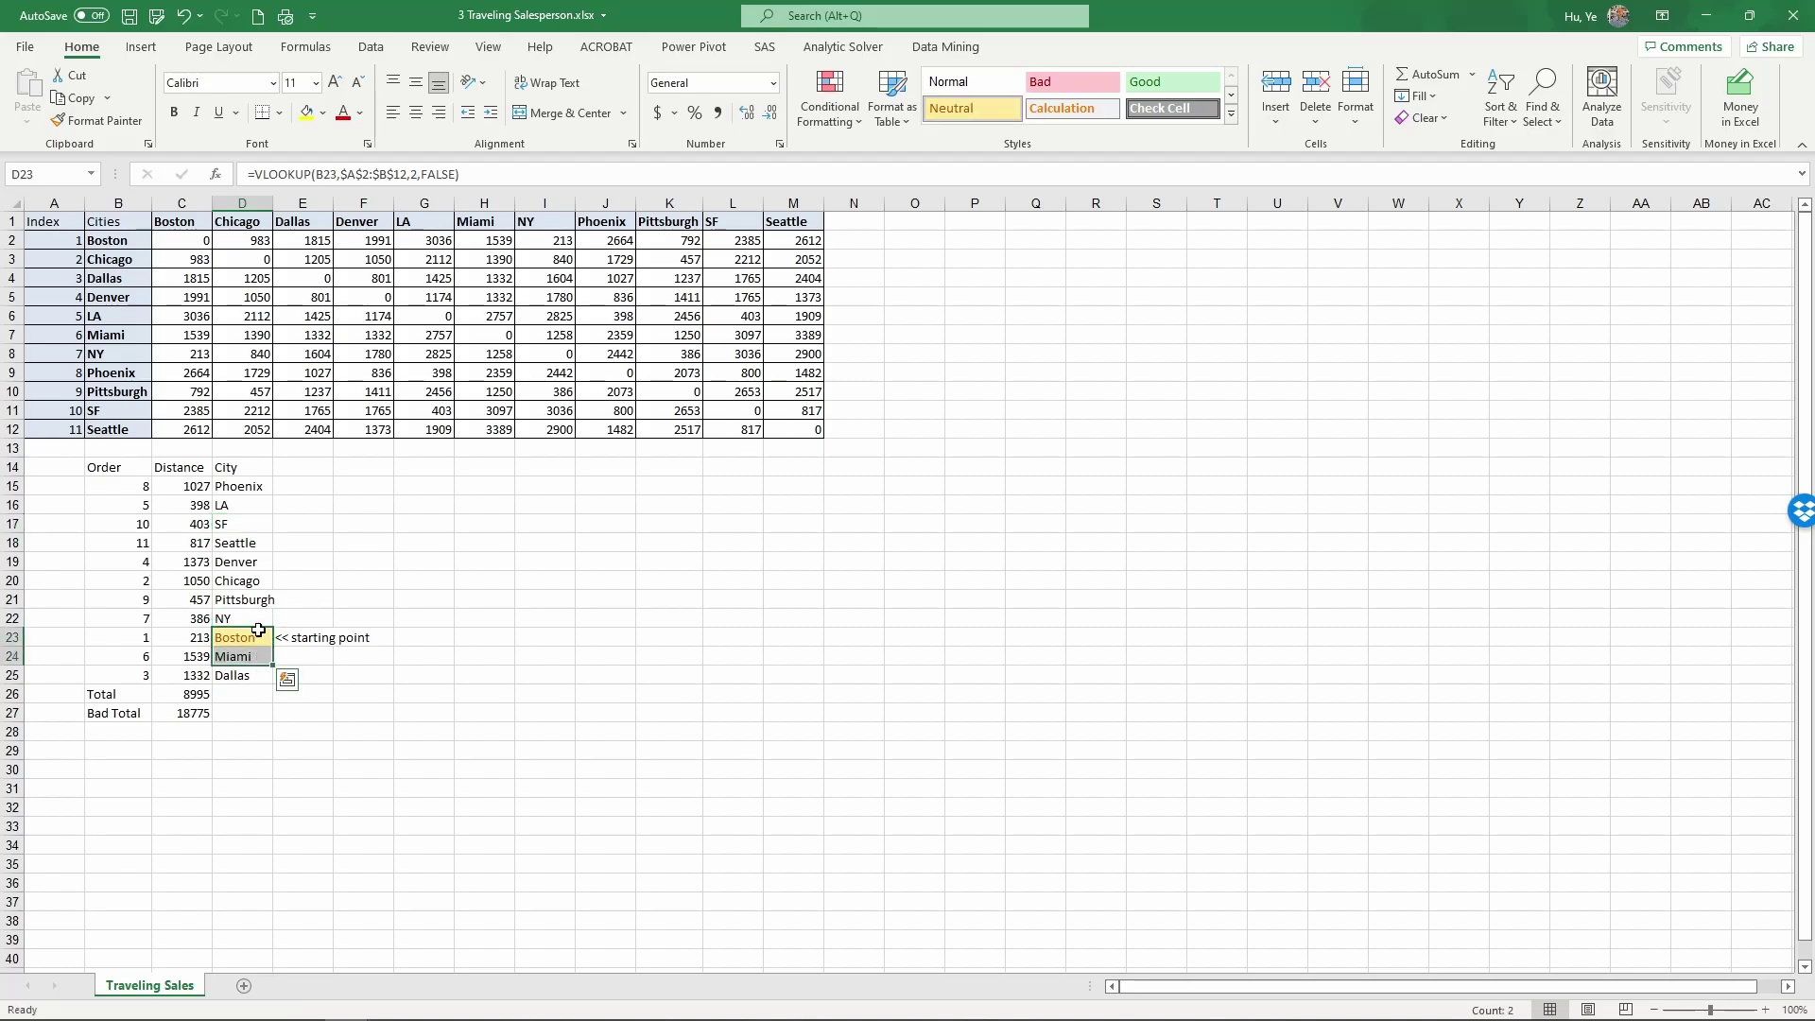
click(257, 622)
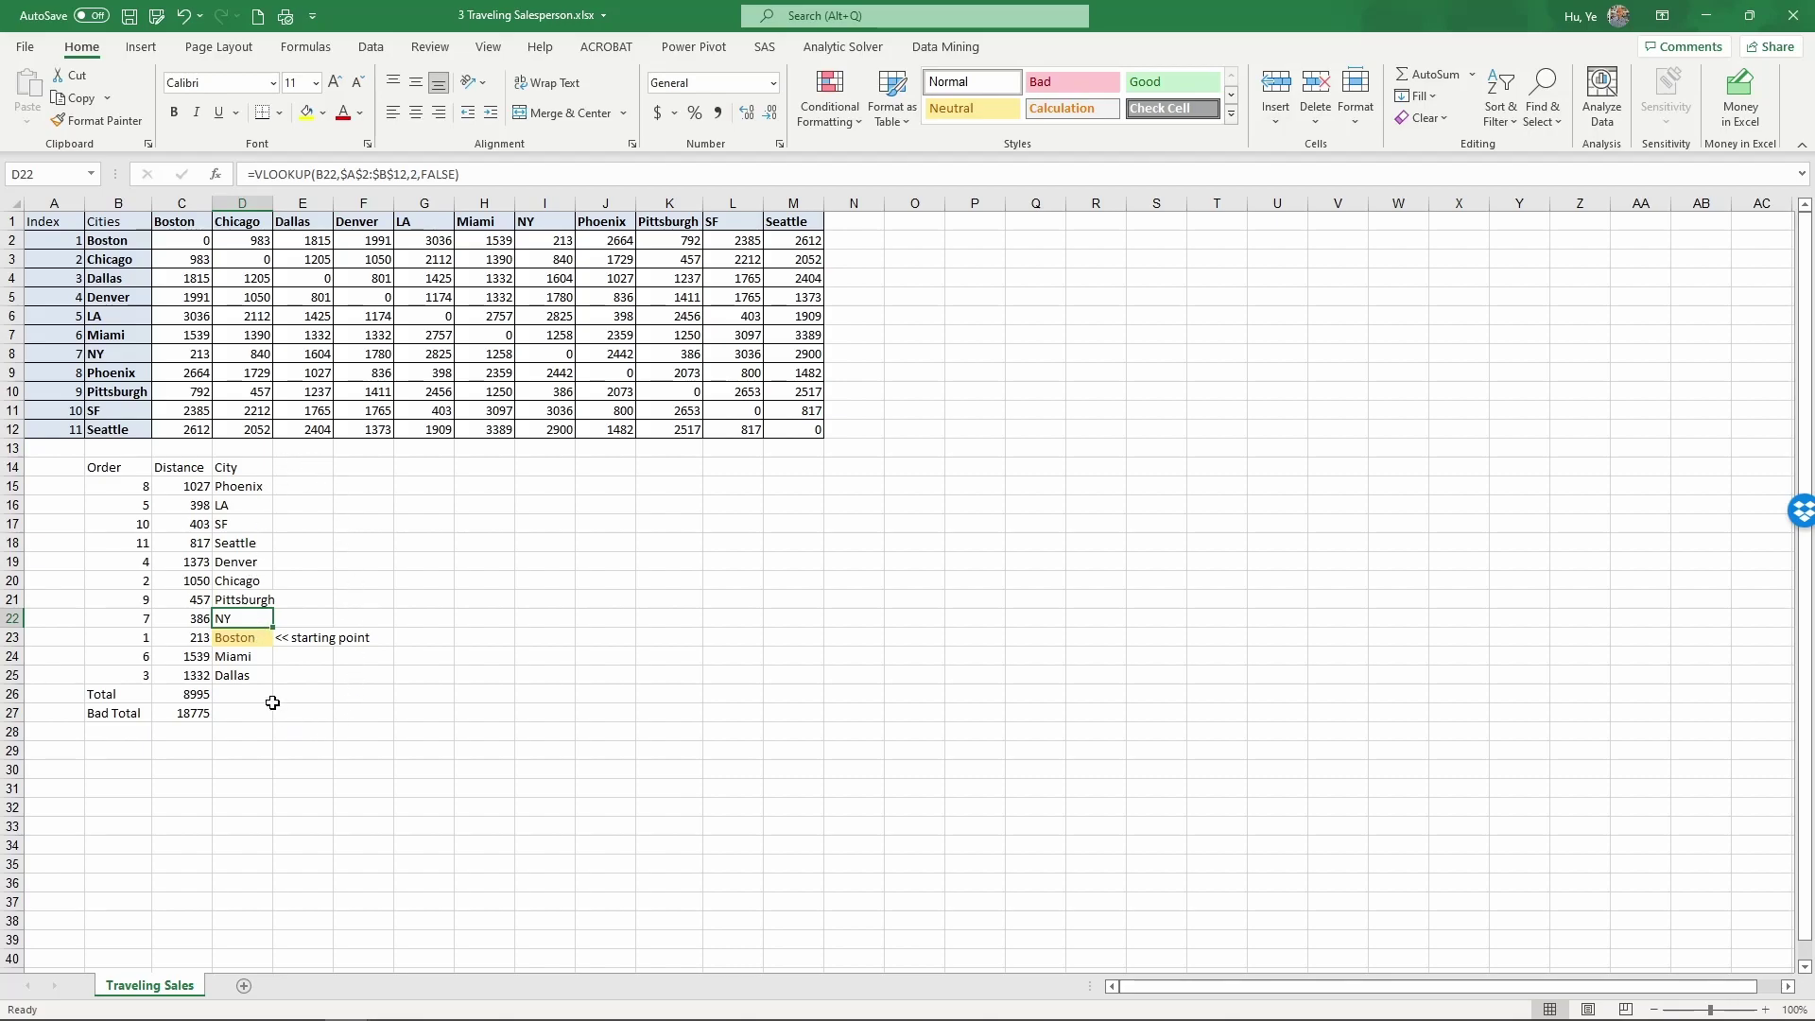
click(255, 660)
click(255, 638)
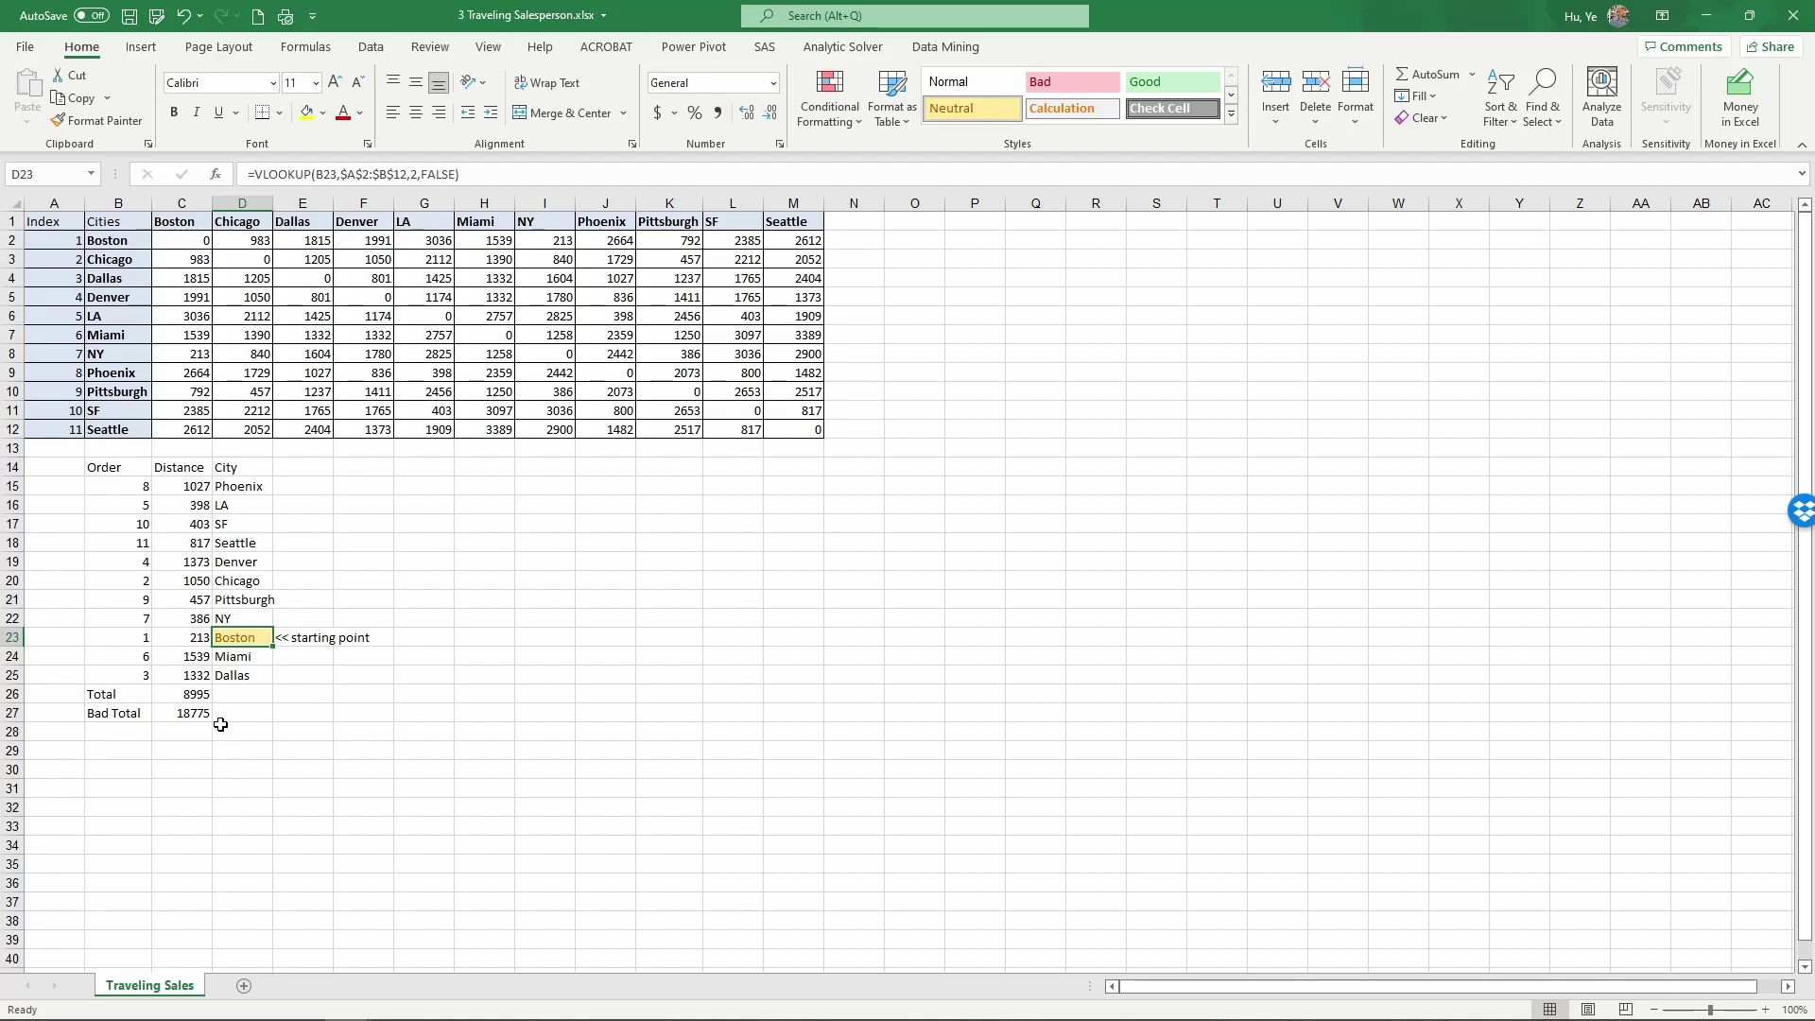
click(194, 697)
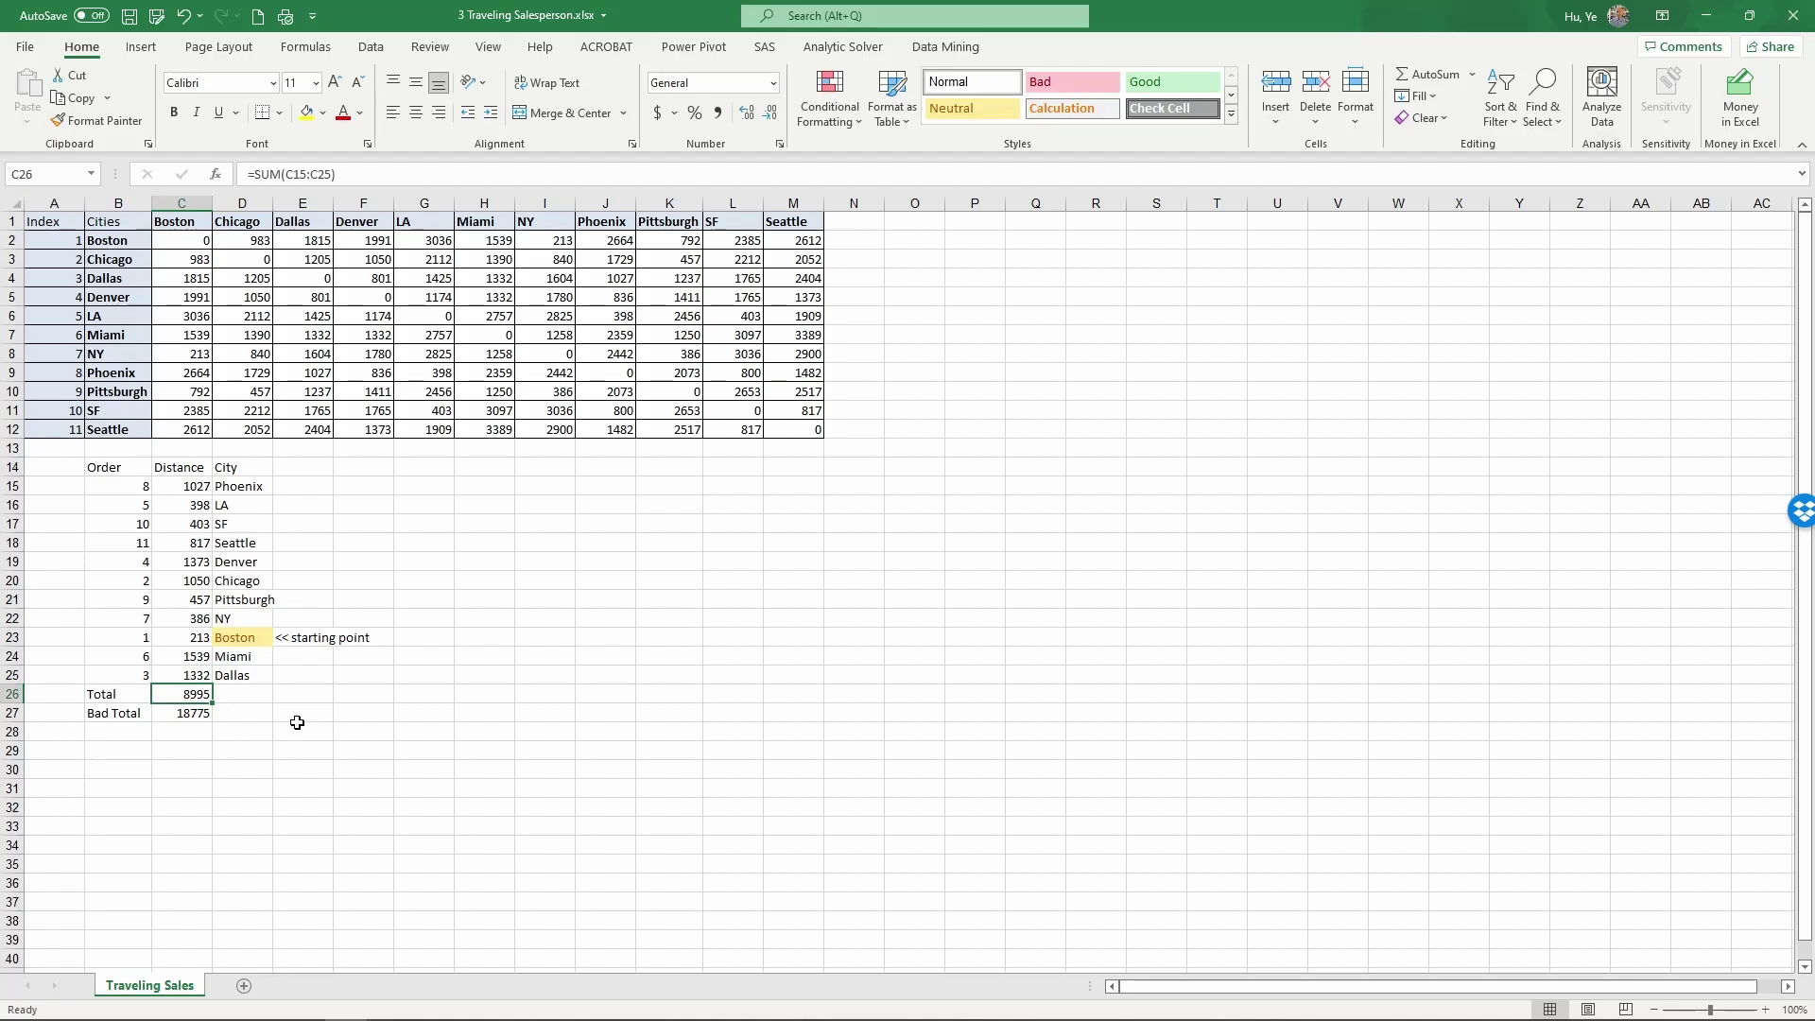